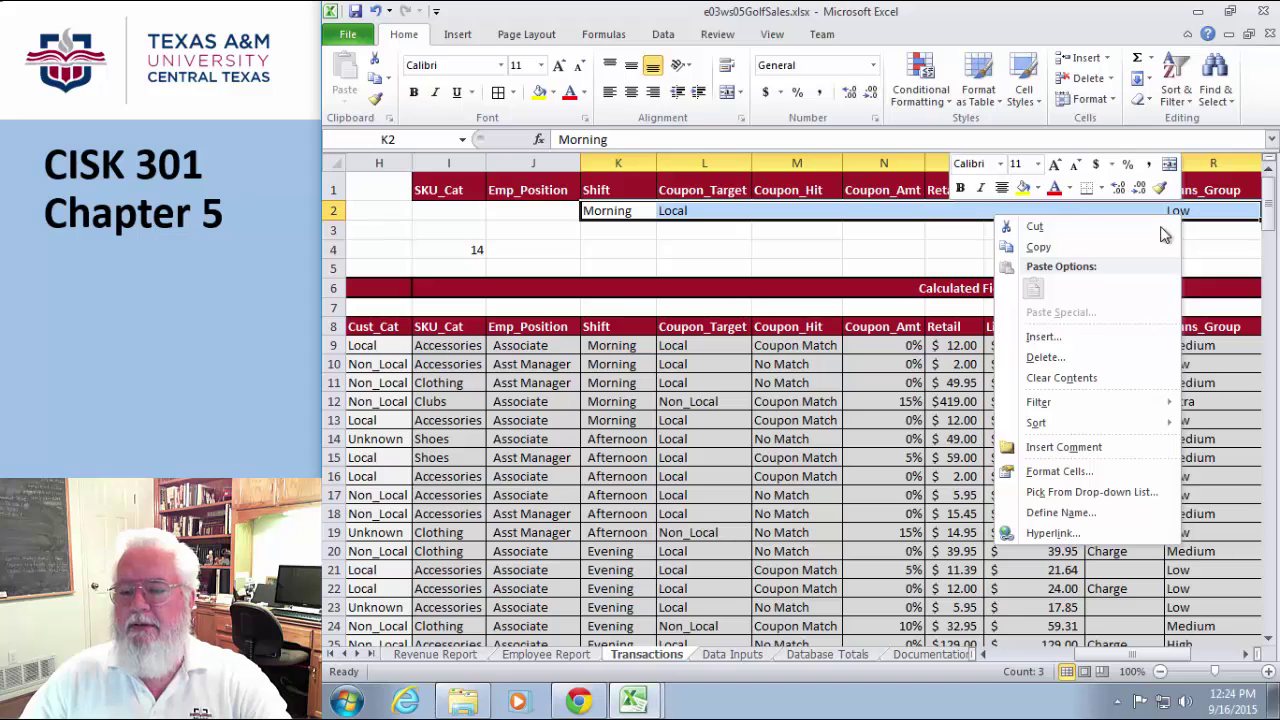
Clear the row 2 criteria from Shift through Trans_Group and enter m as the Shift criterion in K2.
click(1048, 378)
click(617, 207)
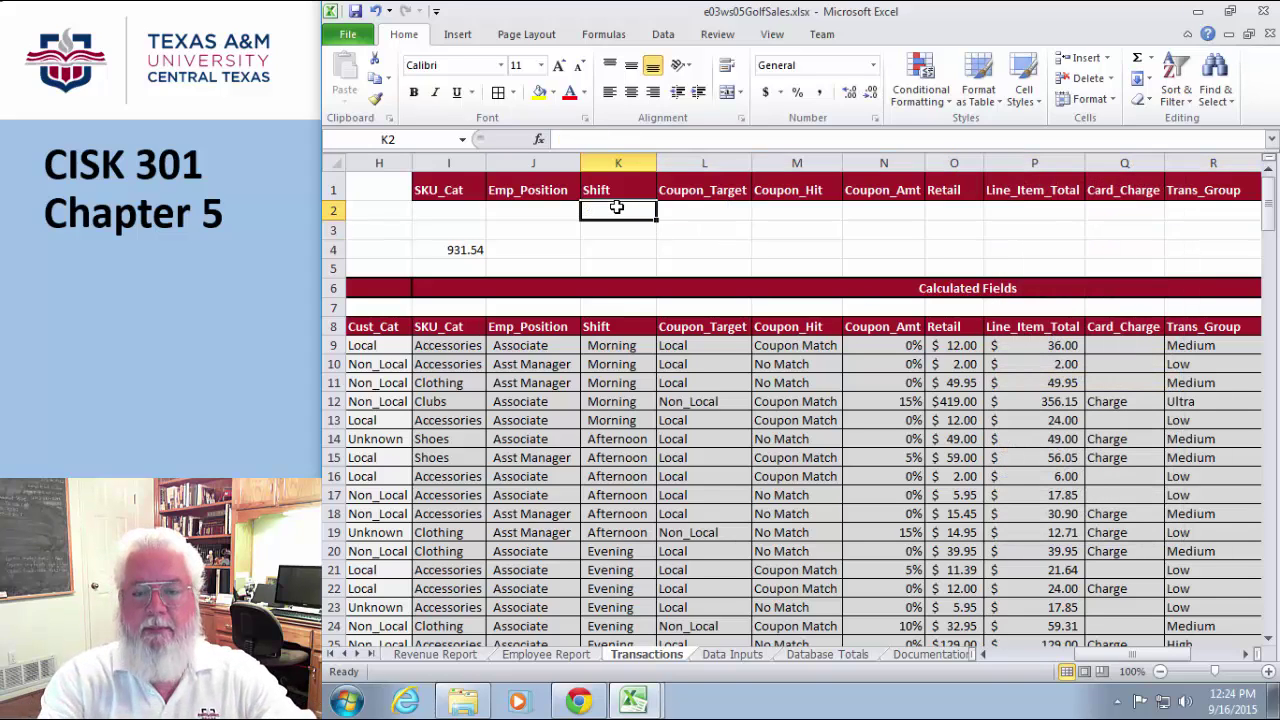
text(m)
key(Return)
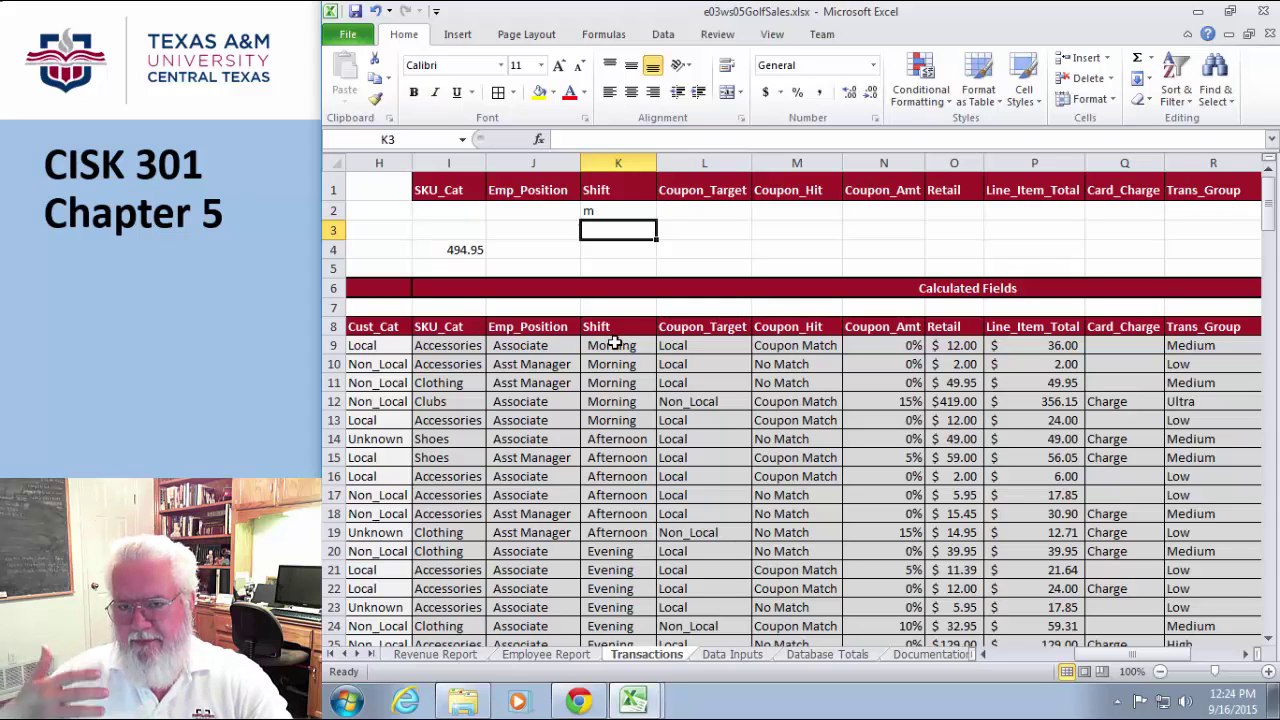
Enter Ass as the Emp_Position criterion in J2.
click(512, 211)
text(A)
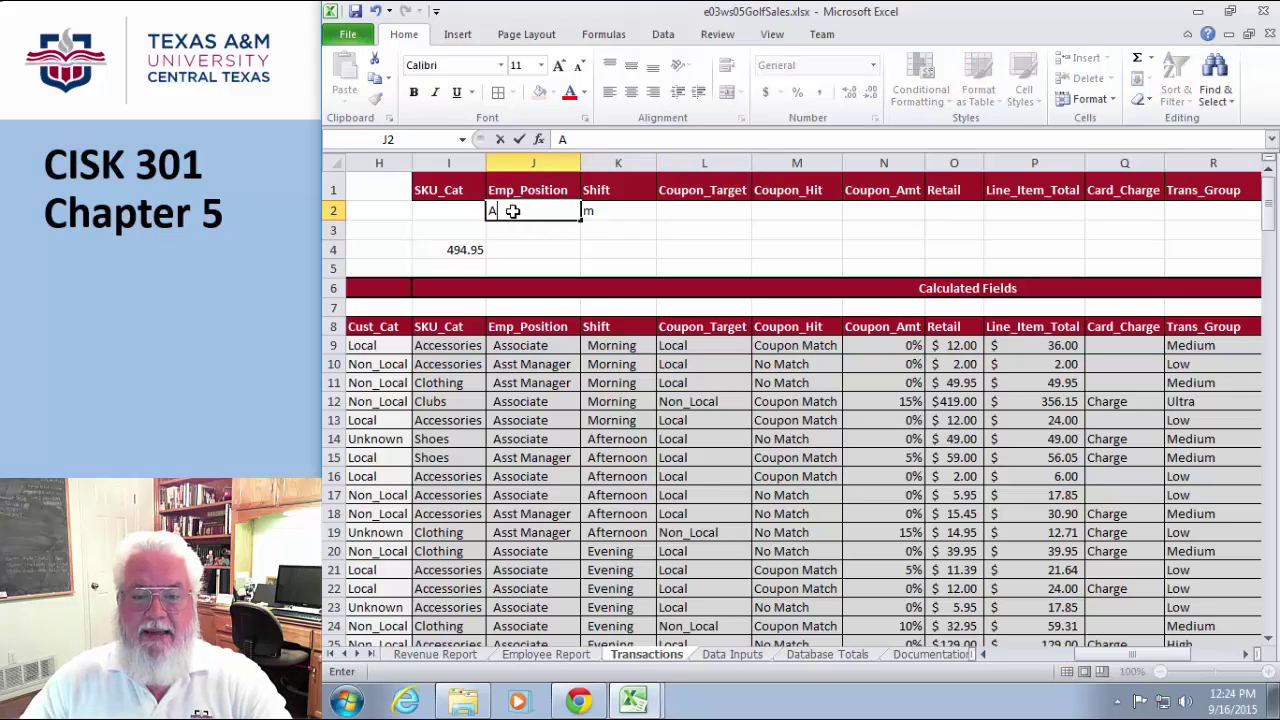
key(Return)
click(509, 206)
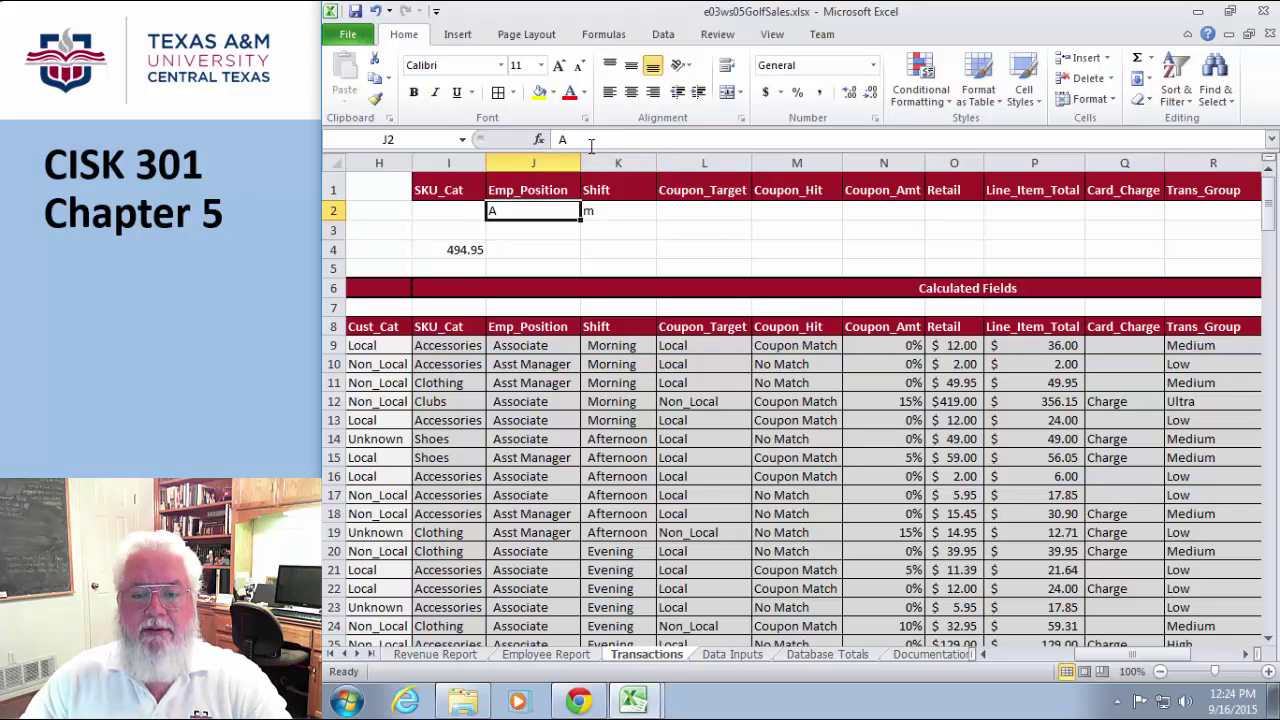
text(As)
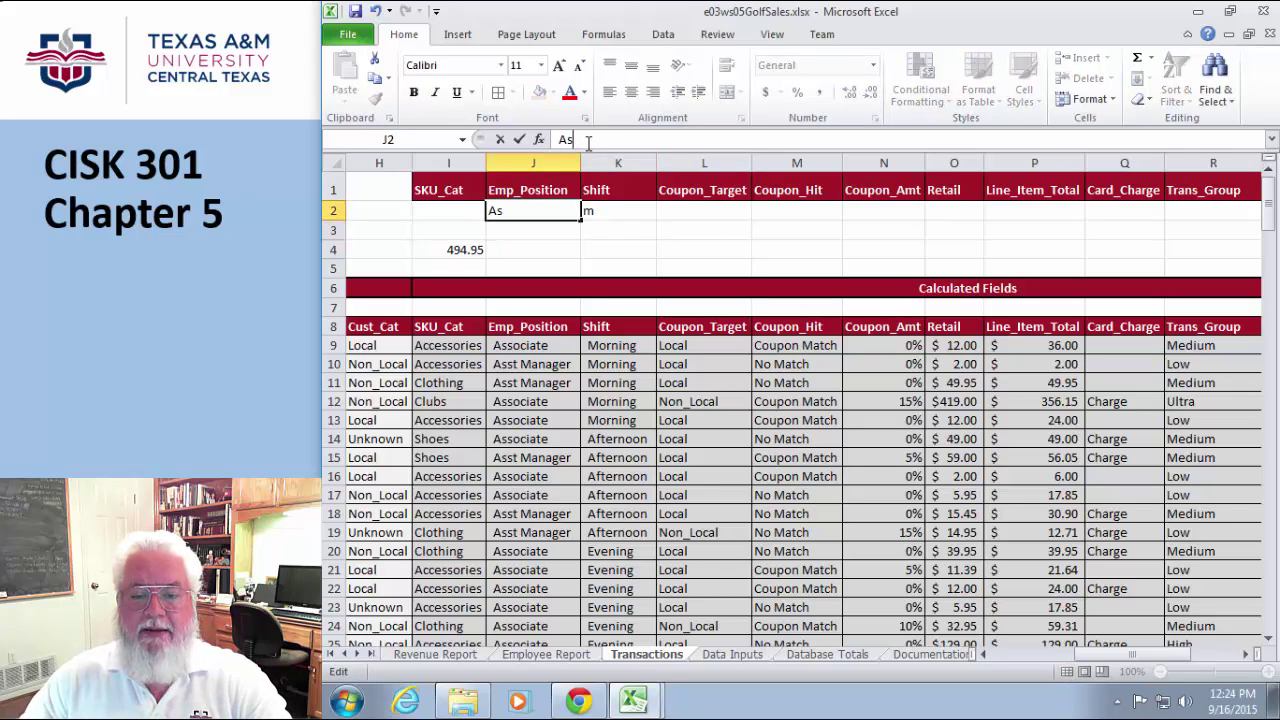
click(528, 232)
click(514, 210)
click(579, 139)
text(s)
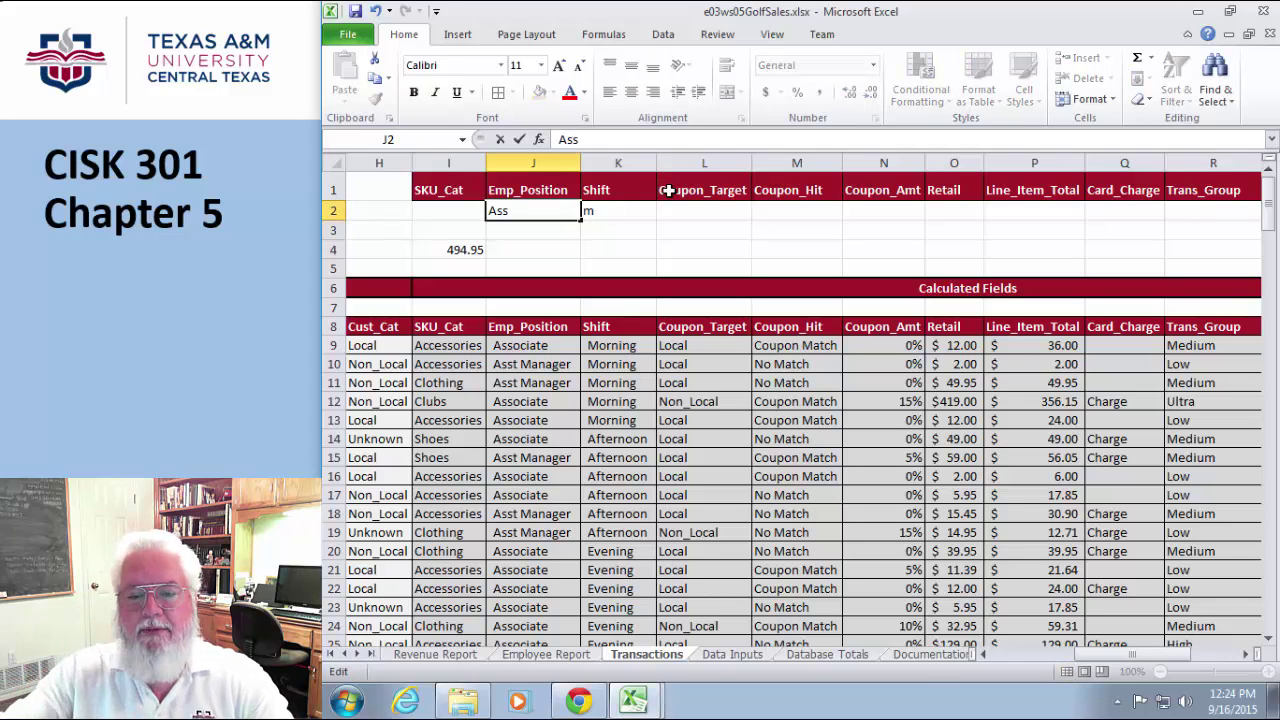
click(575, 254)
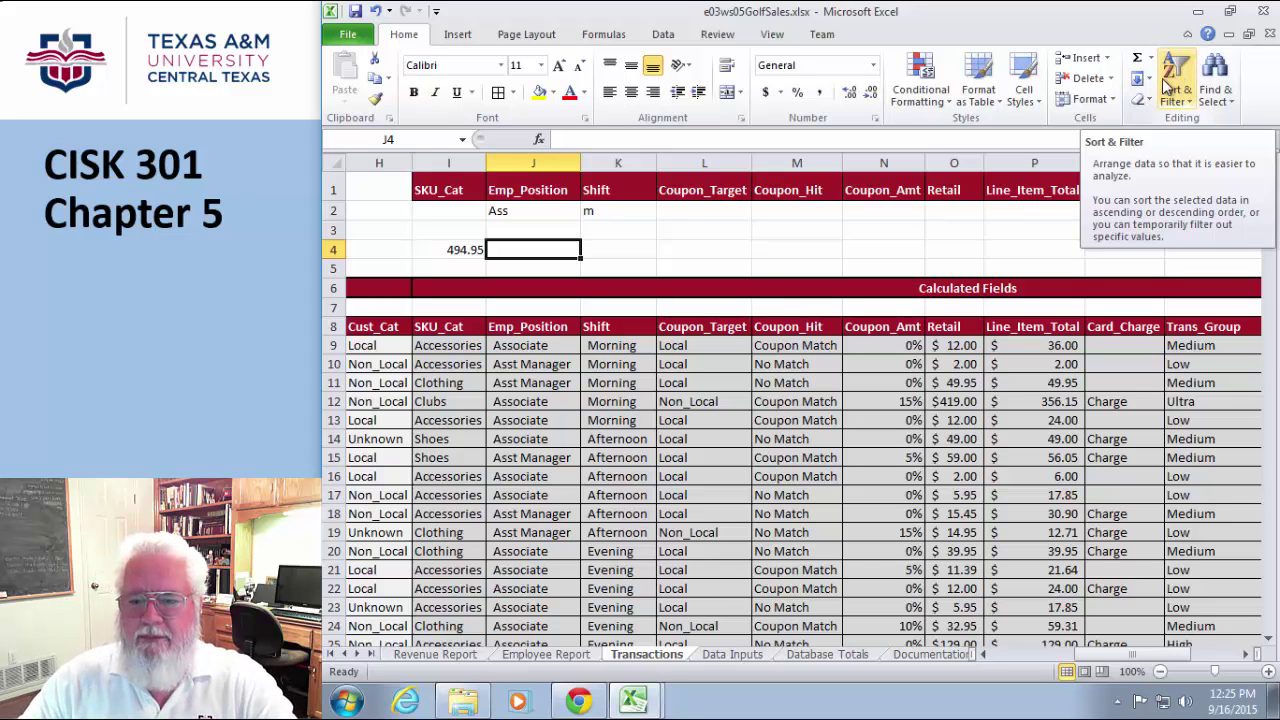
Switch to the Chapter5.xlsx workbook and enter the headings Value in K1 and Rating in L1 on Sheet1.
mouse_move(645, 706)
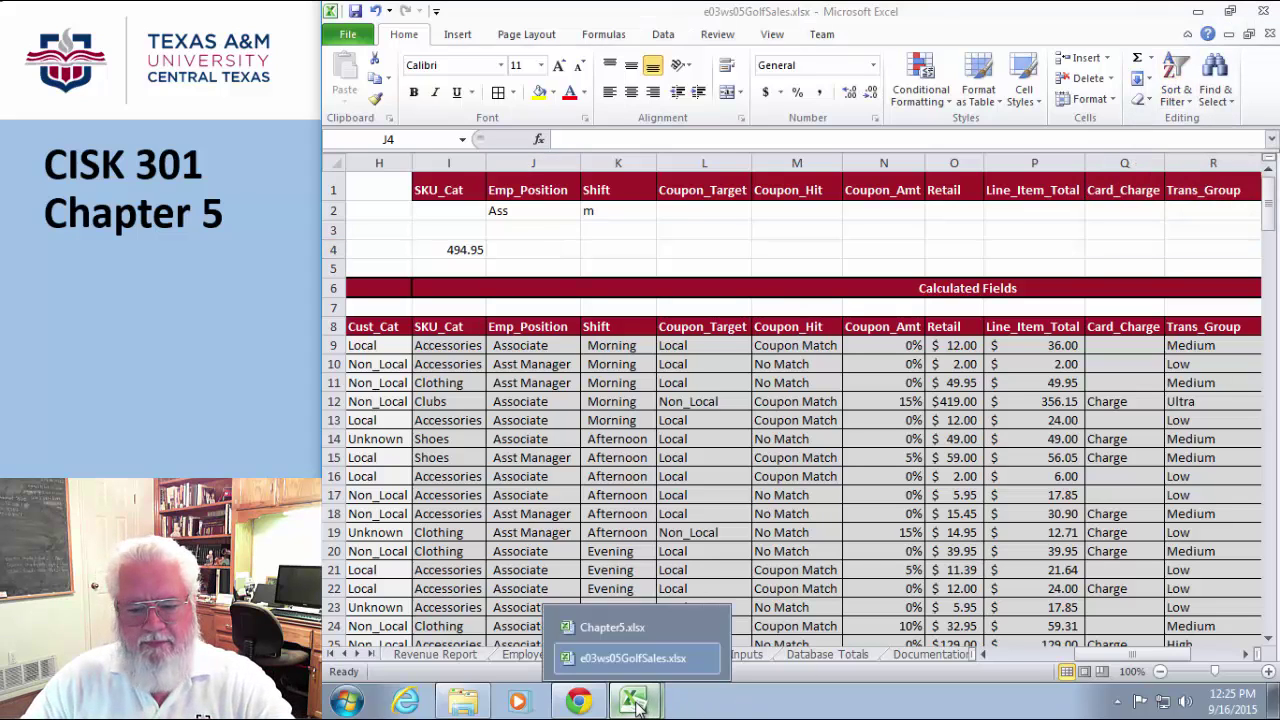
click(628, 622)
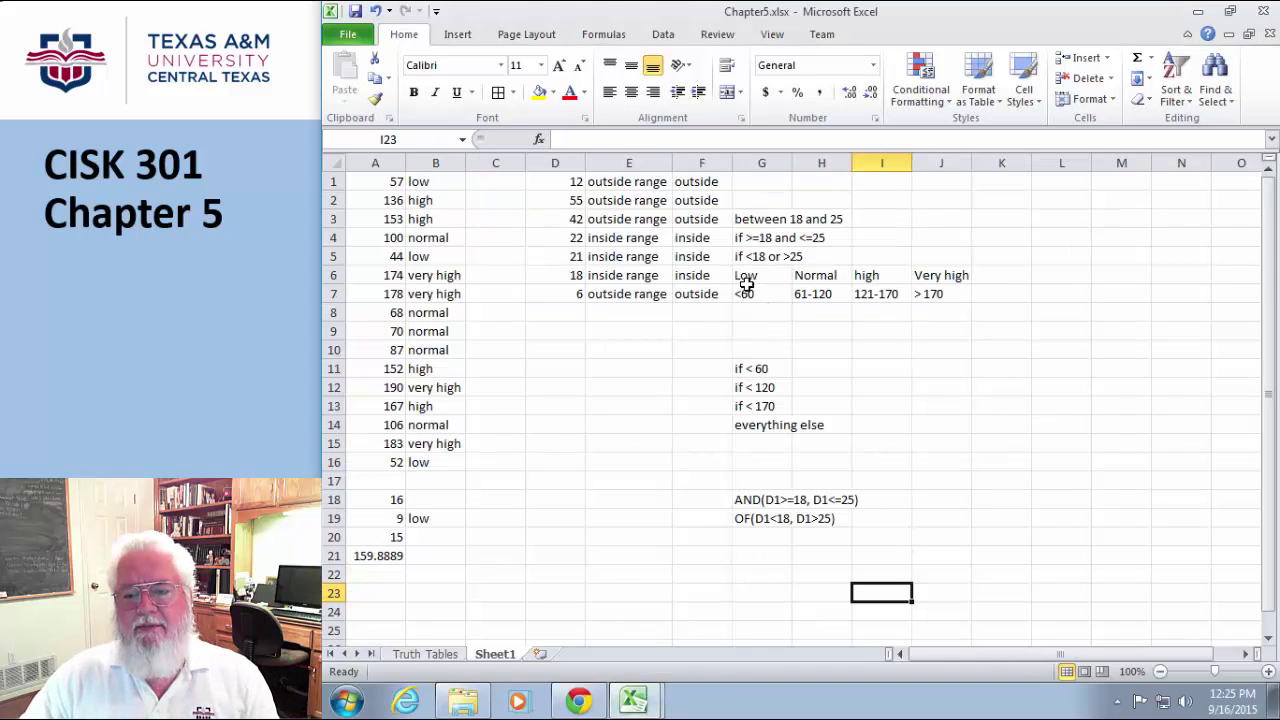
click(1001, 181)
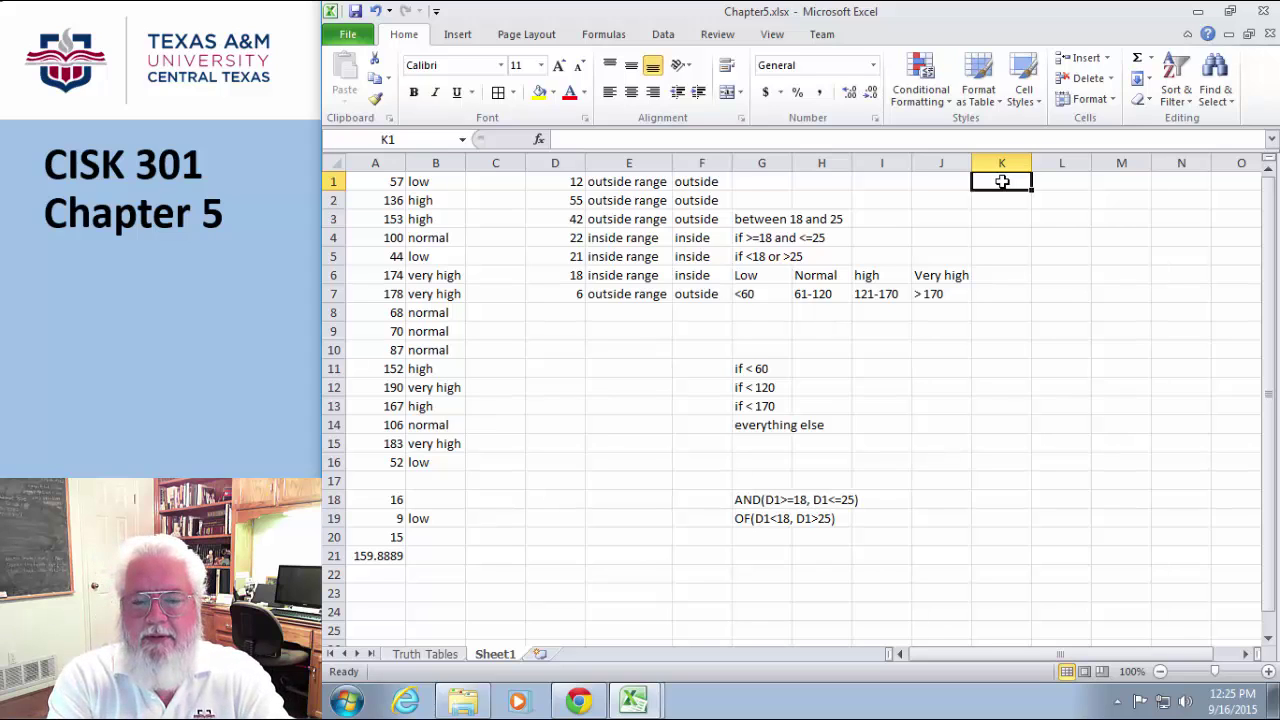
text(Cal)
key(BackSpace)
key(BackSpace)
key(BackSpace)
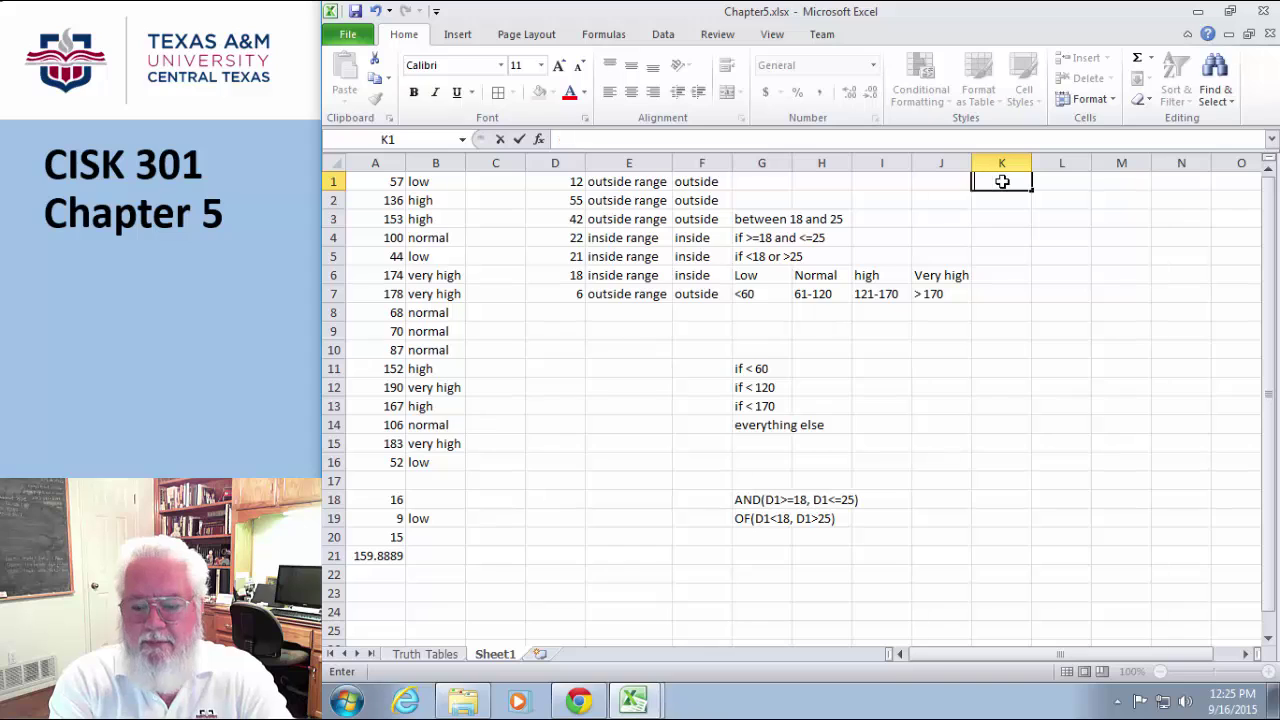
text(Value)
key(Tab)
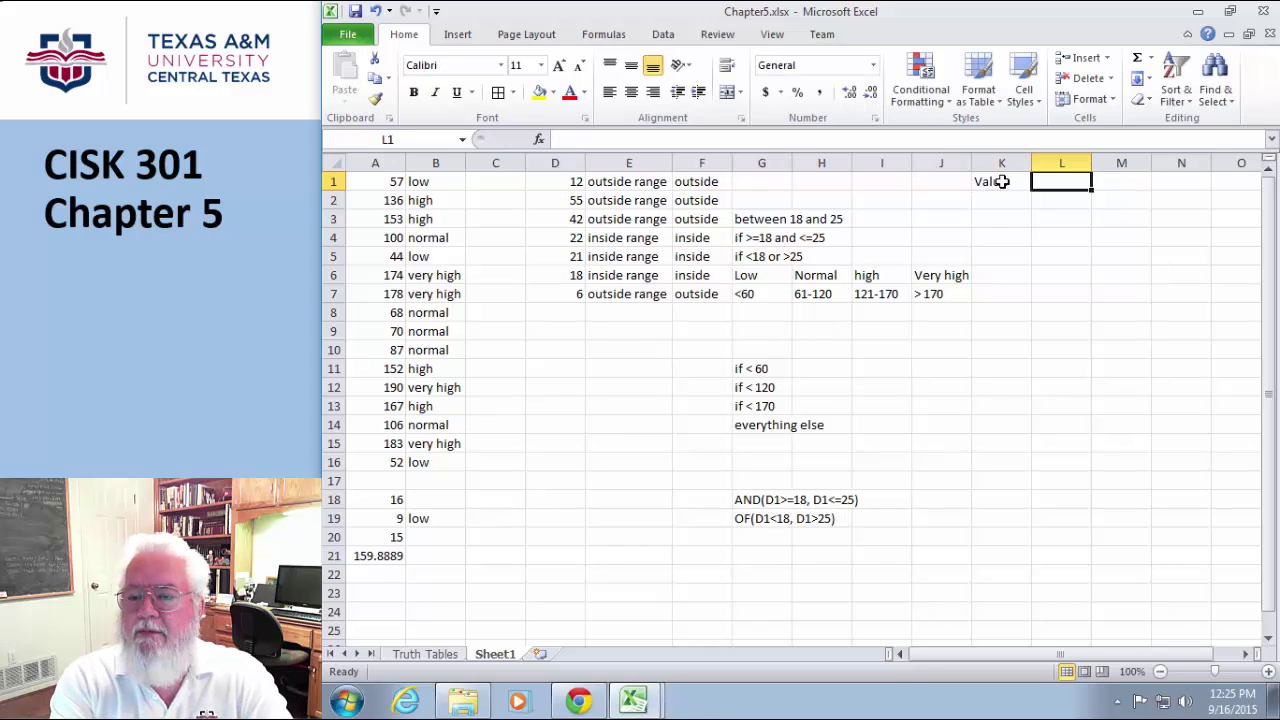
text(Rating)
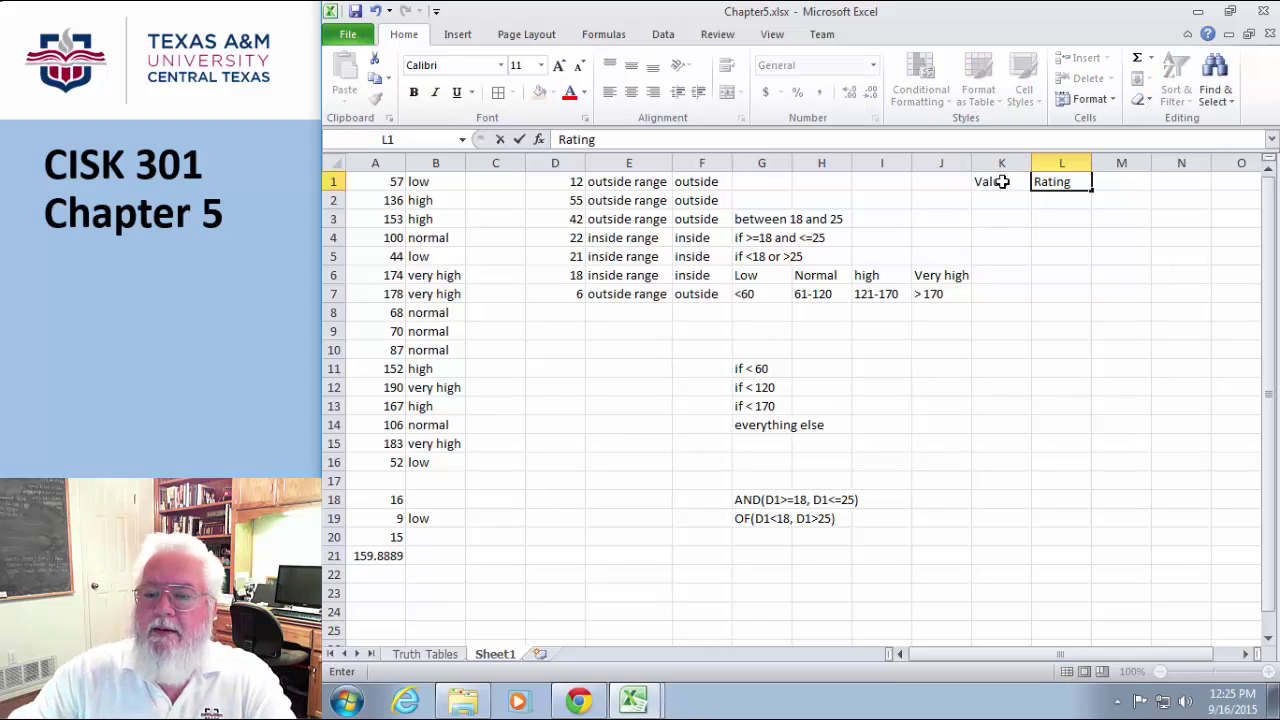
Fill the Value column in K2:K5 with the thresholds 0, 60, 120 and 170.
click(1003, 200)
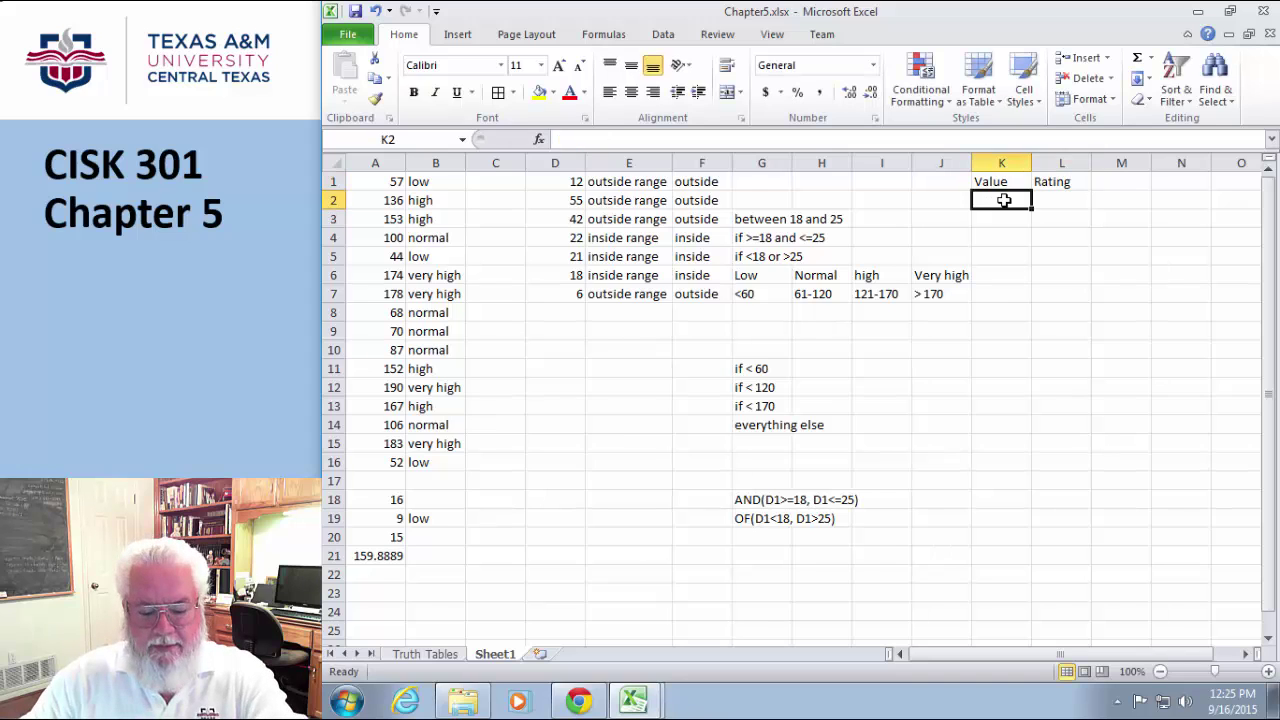
text(60)
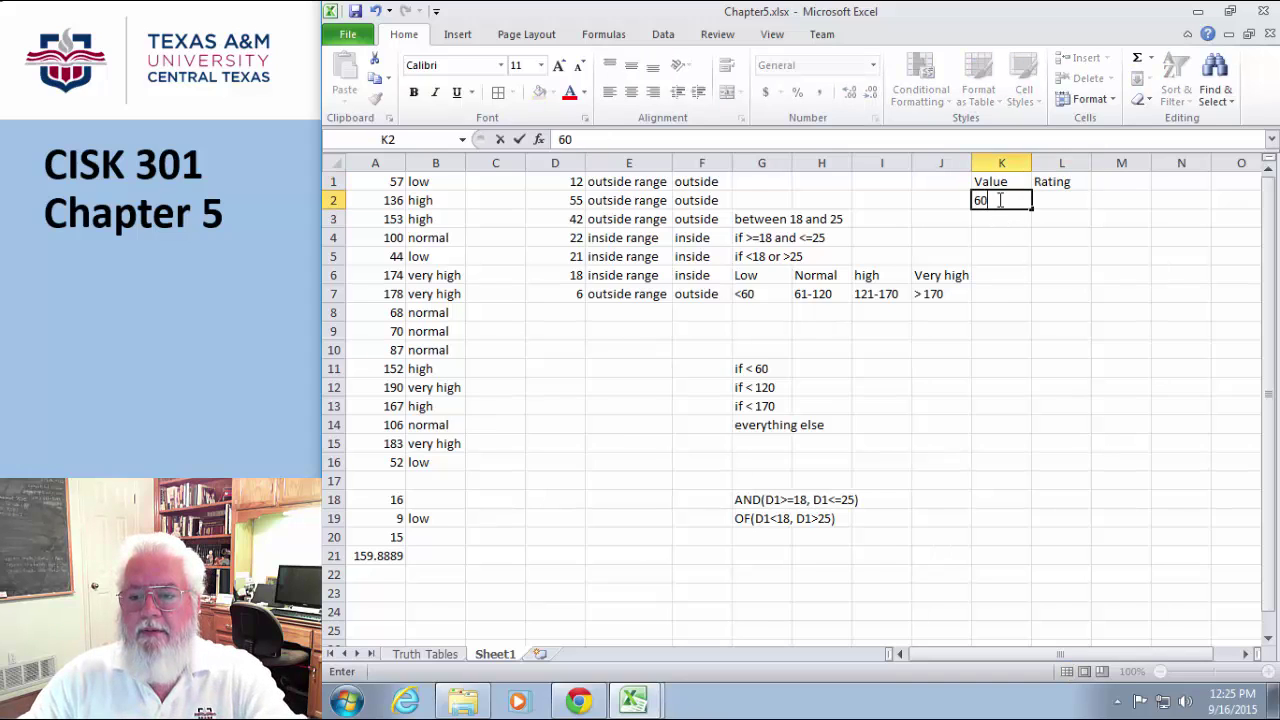
double_click(1000, 200)
text(0)
click(997, 222)
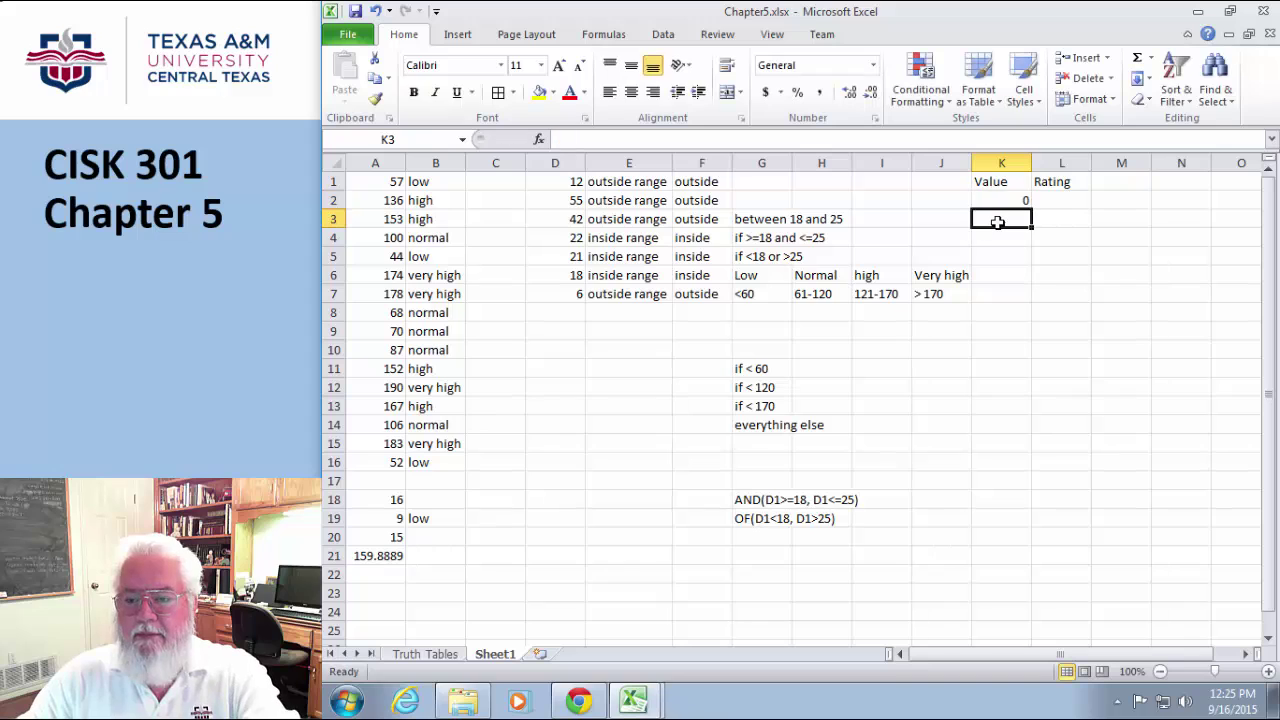
text(60)
click(1001, 242)
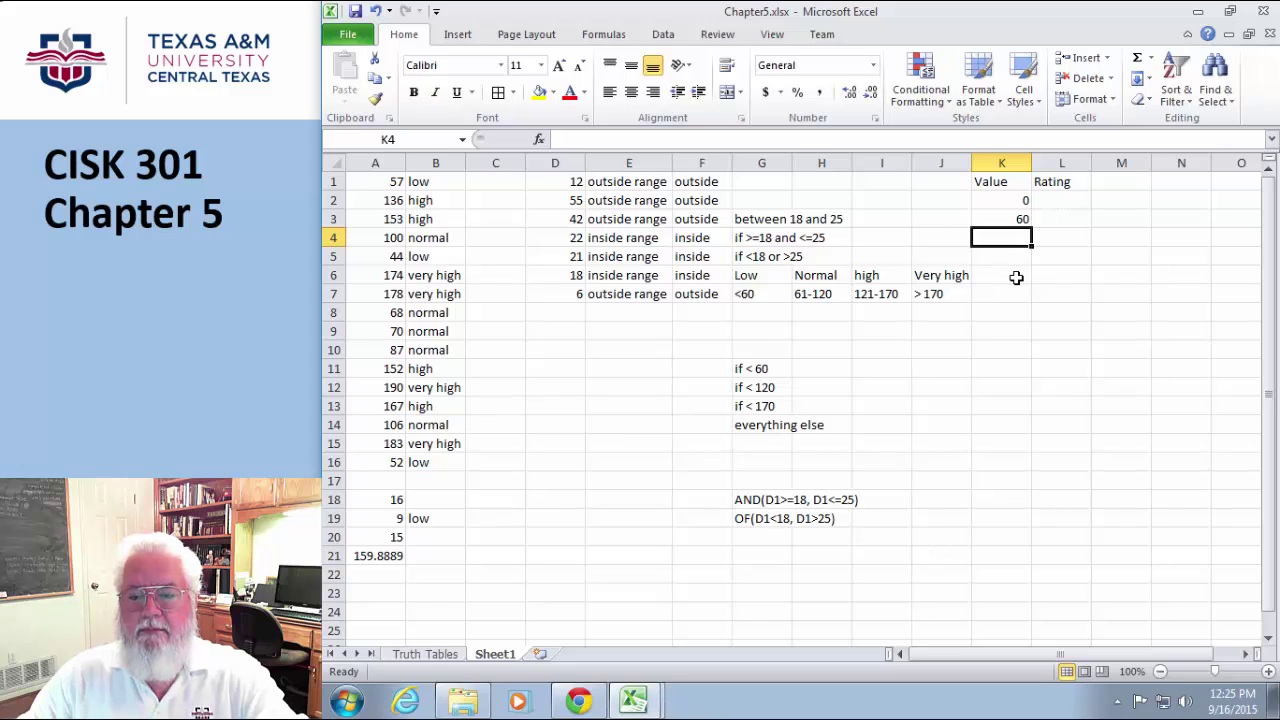
text(120)
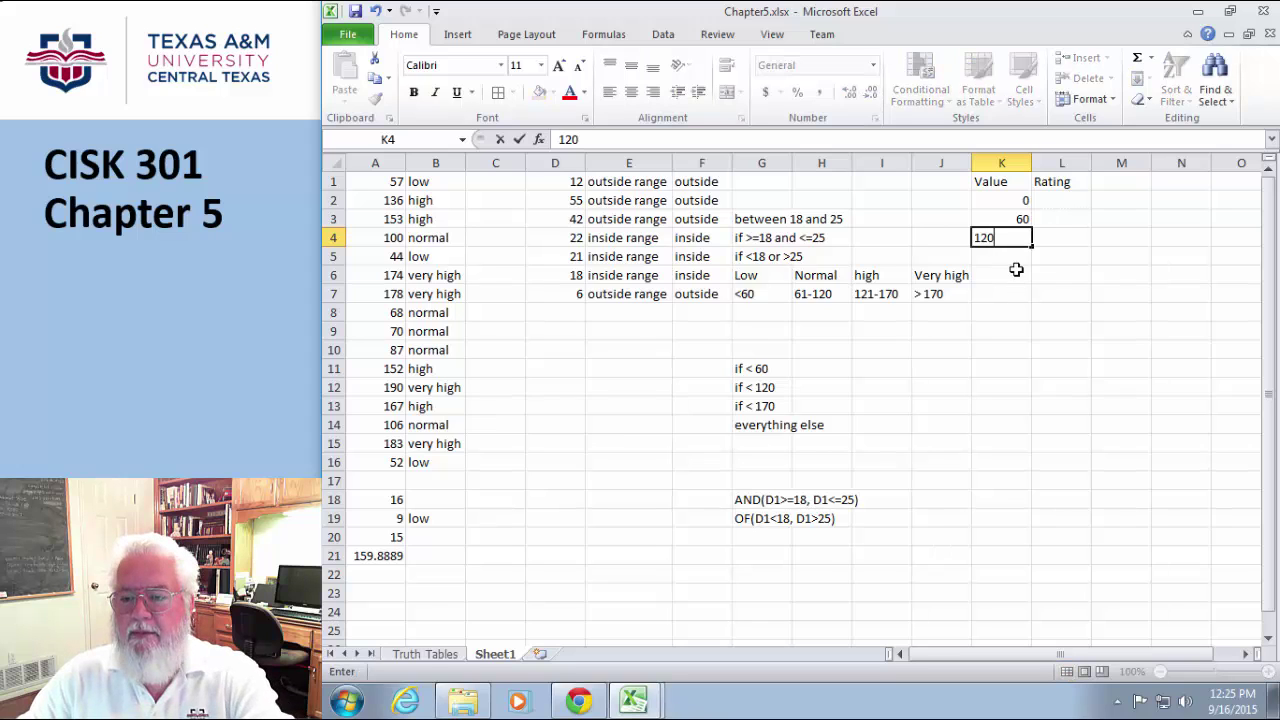
click(1014, 257)
text(170)
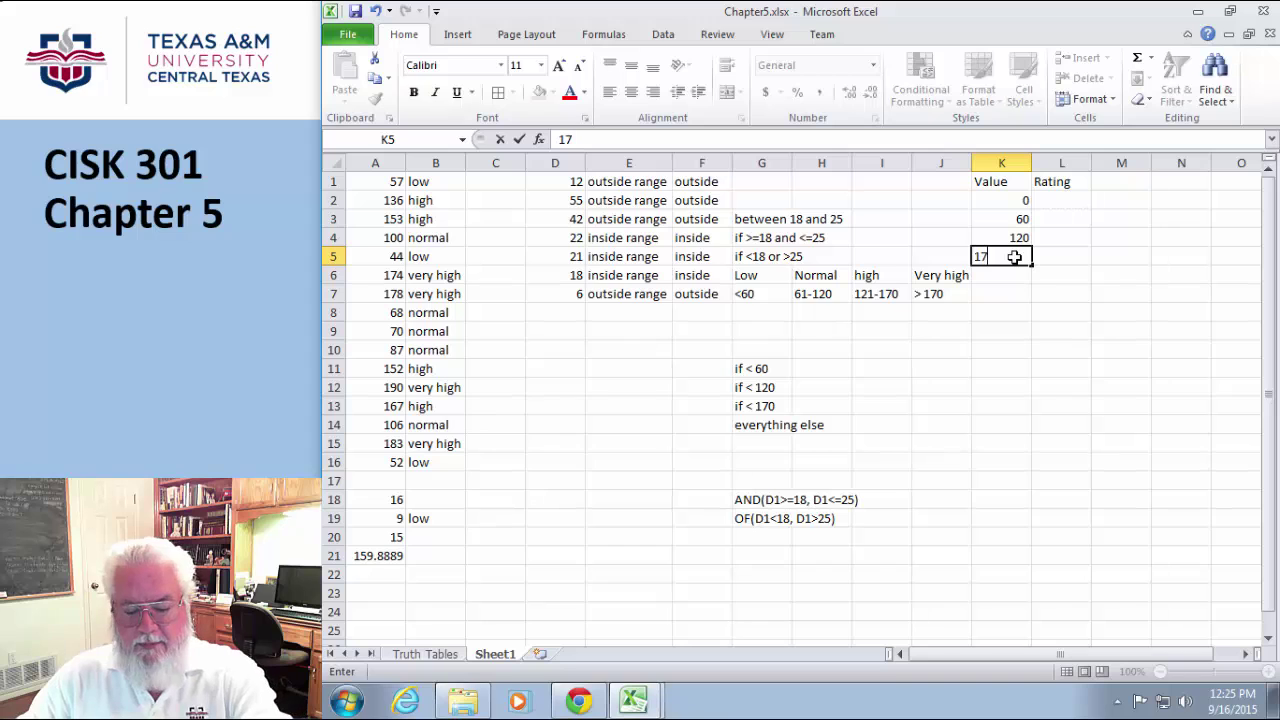
click(1025, 310)
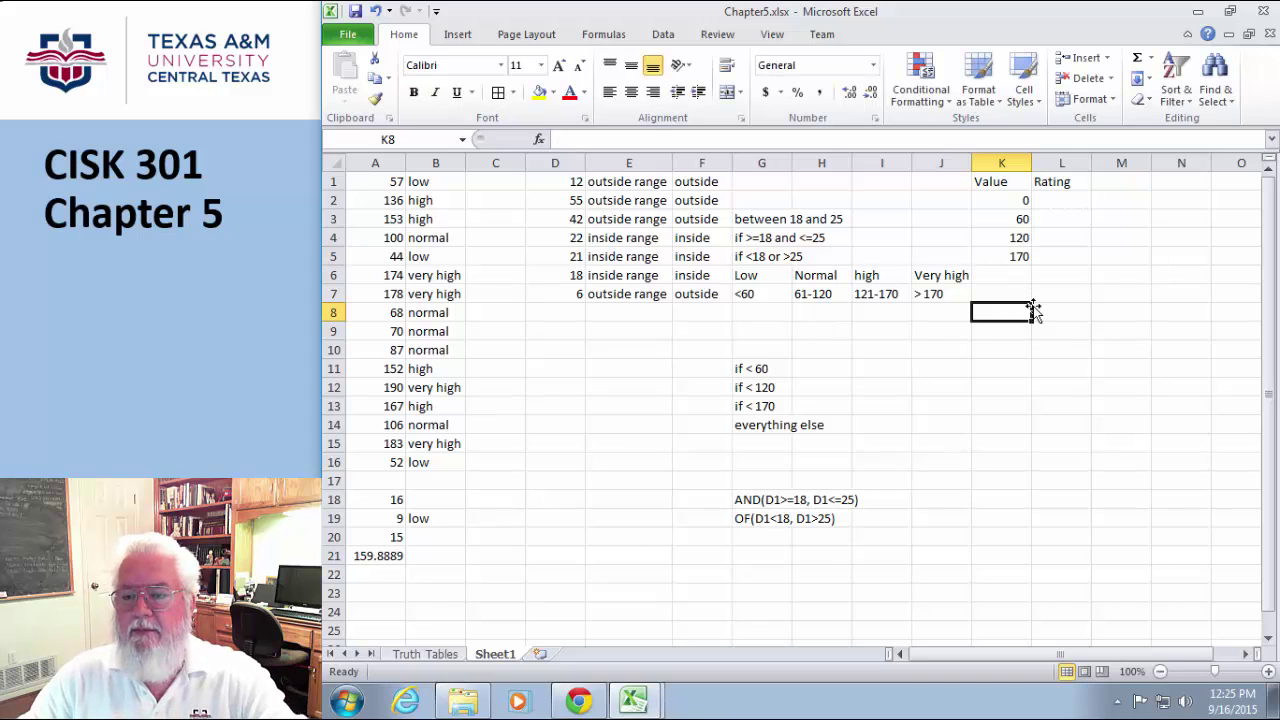
Fill the Rating column in L2:L5 with Low, Normal, High and Very High.
click(1061, 201)
text(Low)
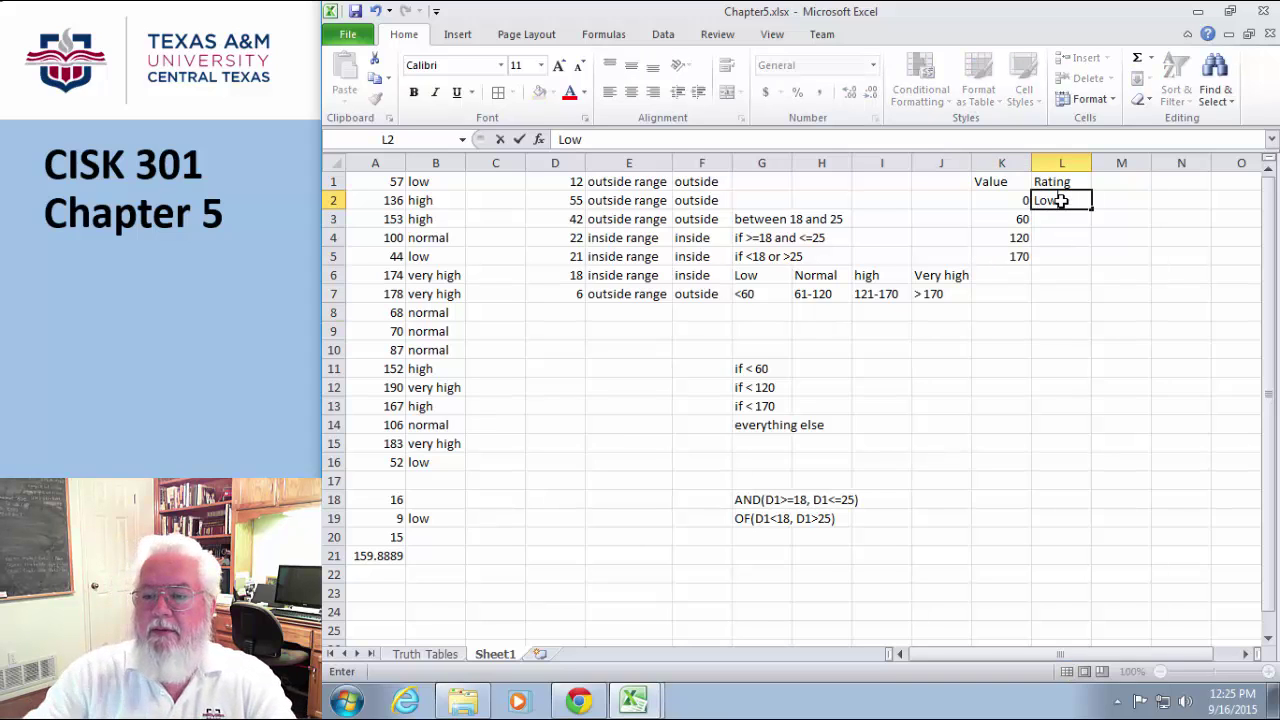
click(1045, 219)
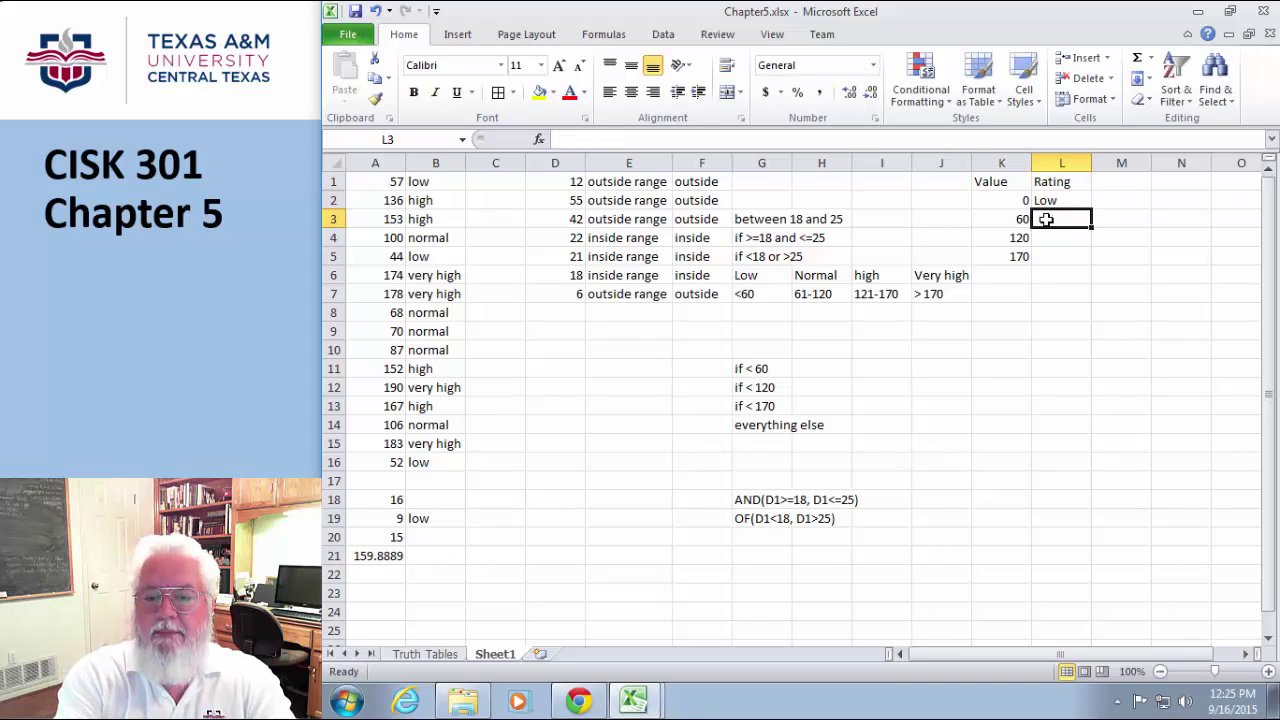
text(Normal)
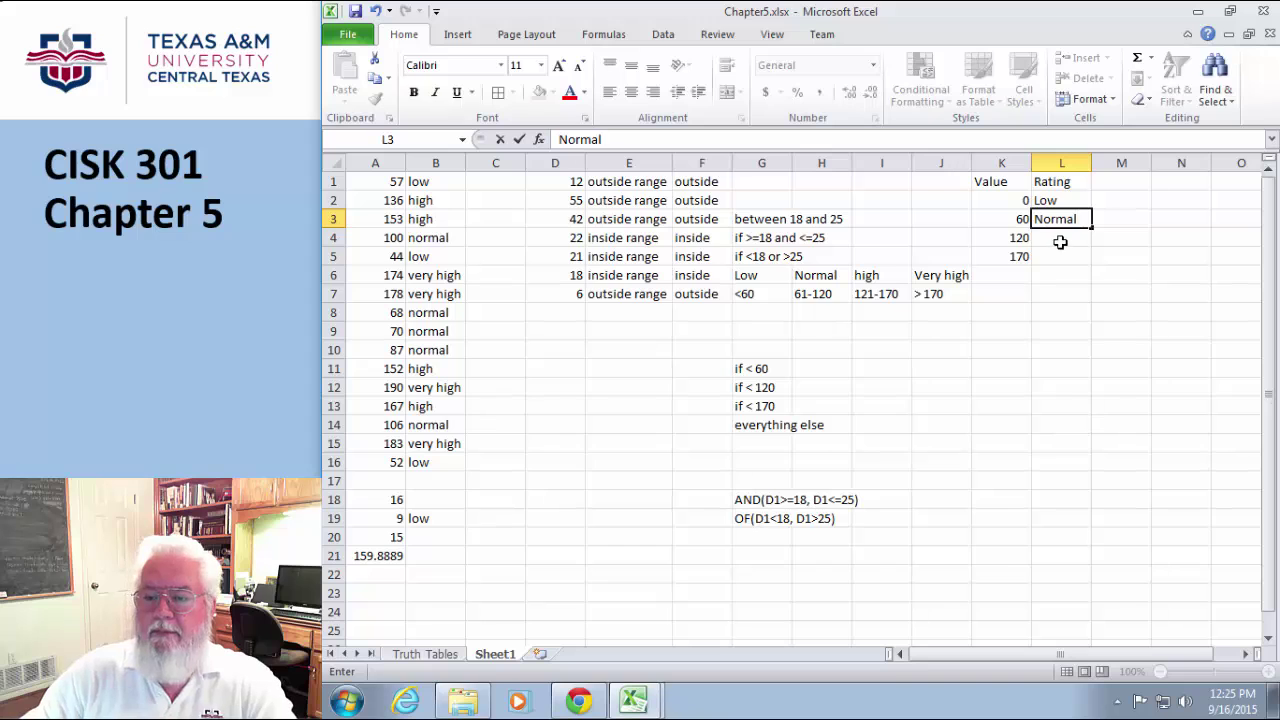
click(1060, 242)
text(High)
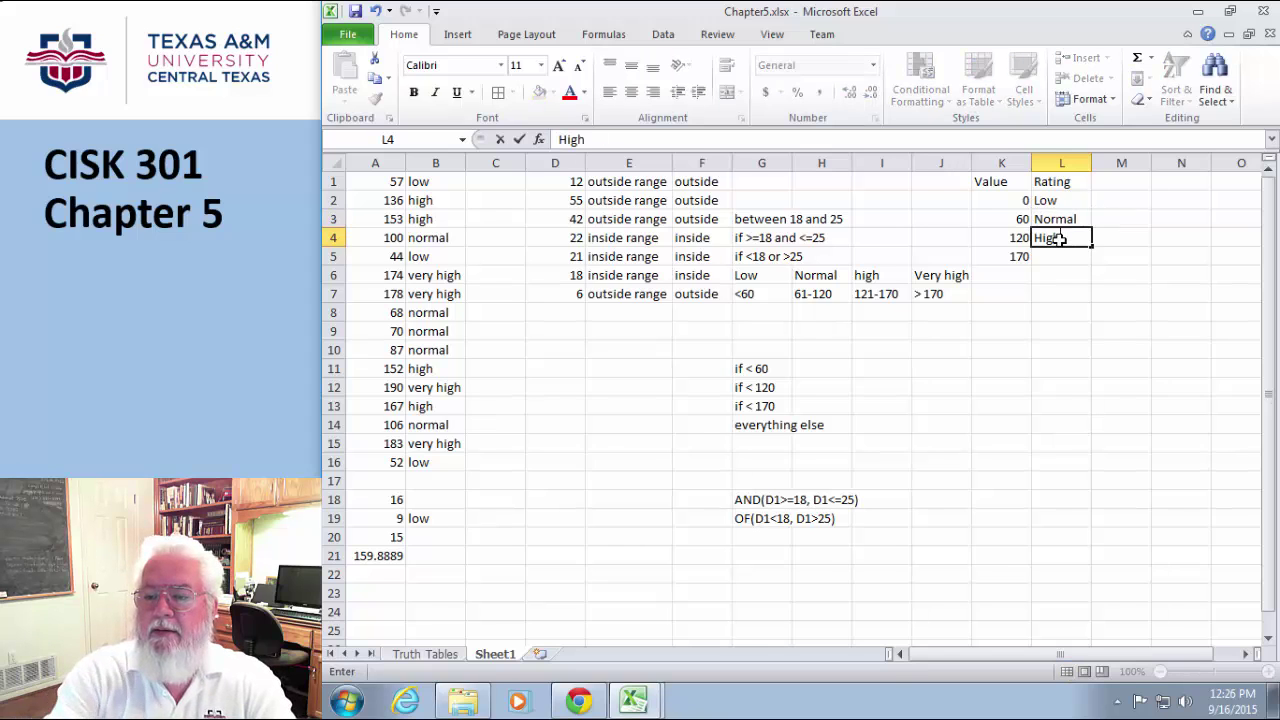
click(1057, 255)
text(Ver)
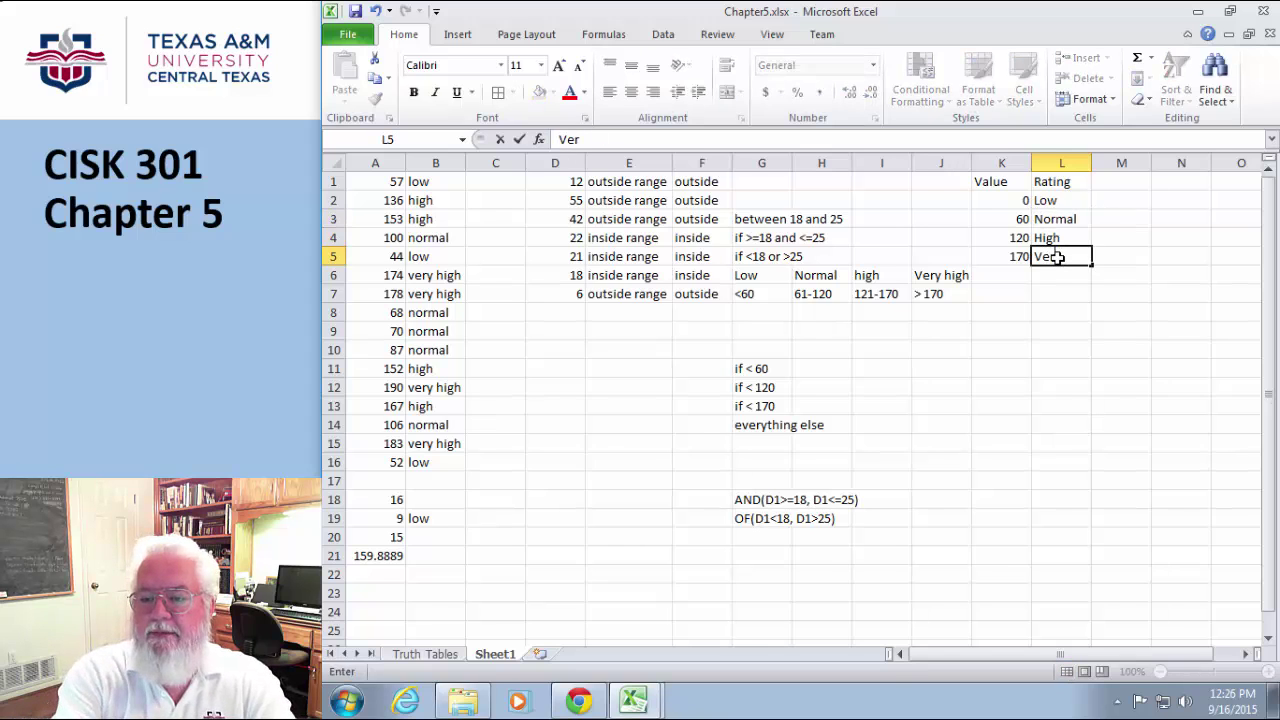
text(y H)
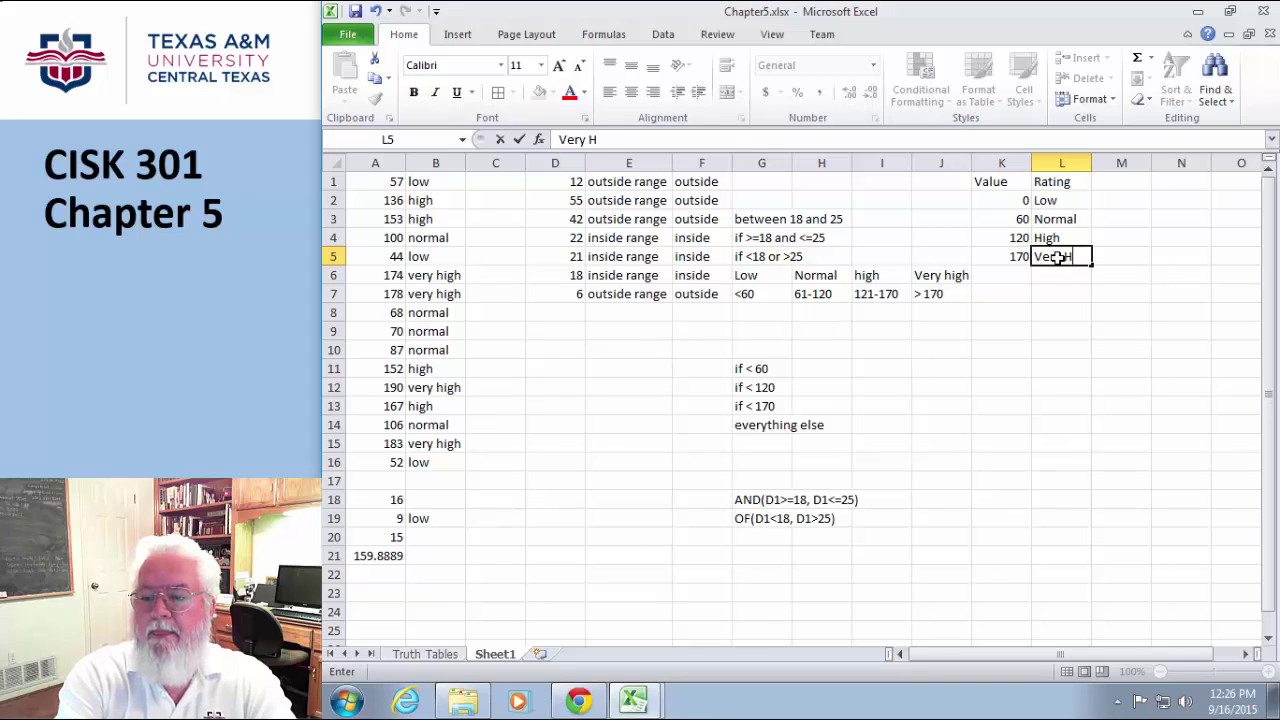
text(igh)
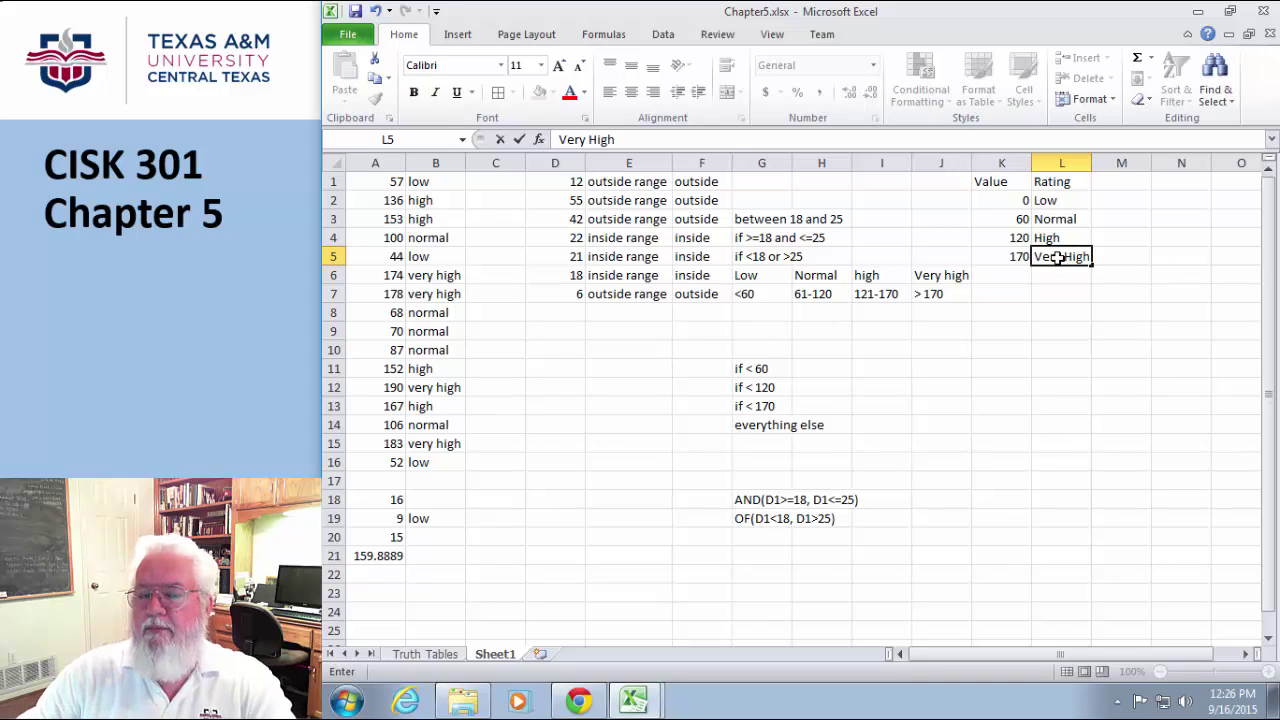
click(1072, 390)
click(1025, 201)
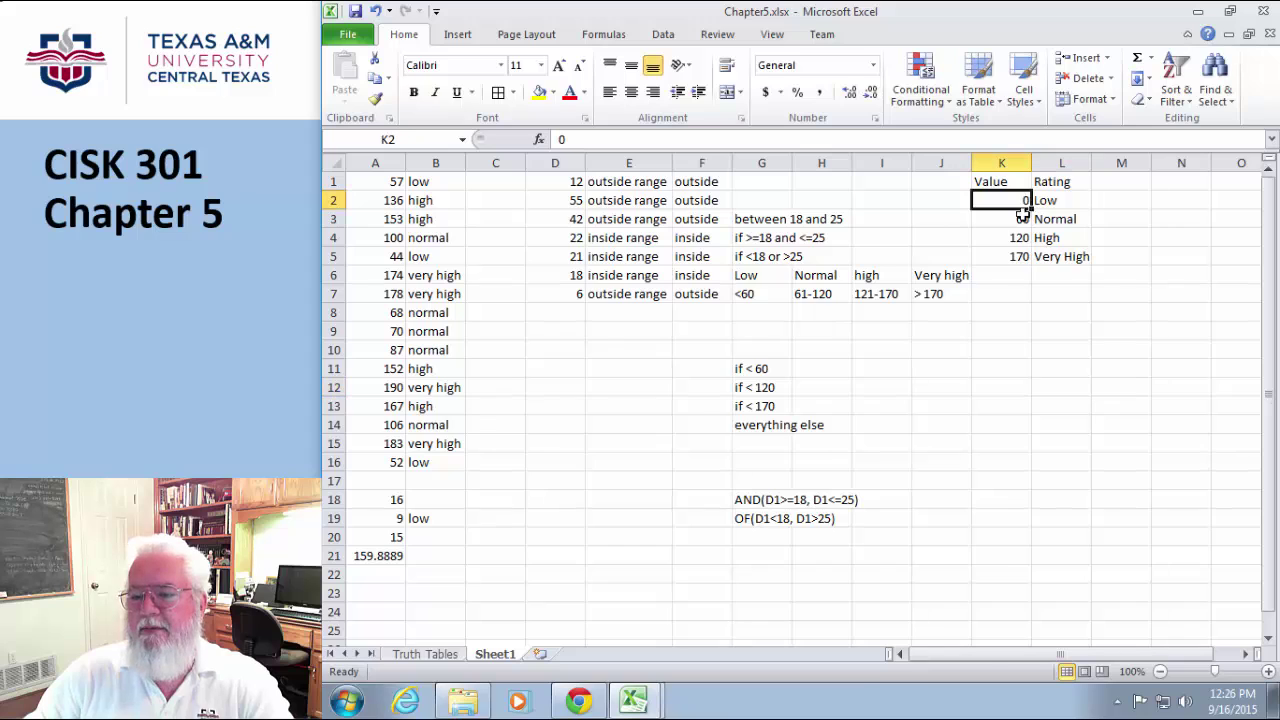
drag(1022, 213, 1022, 250)
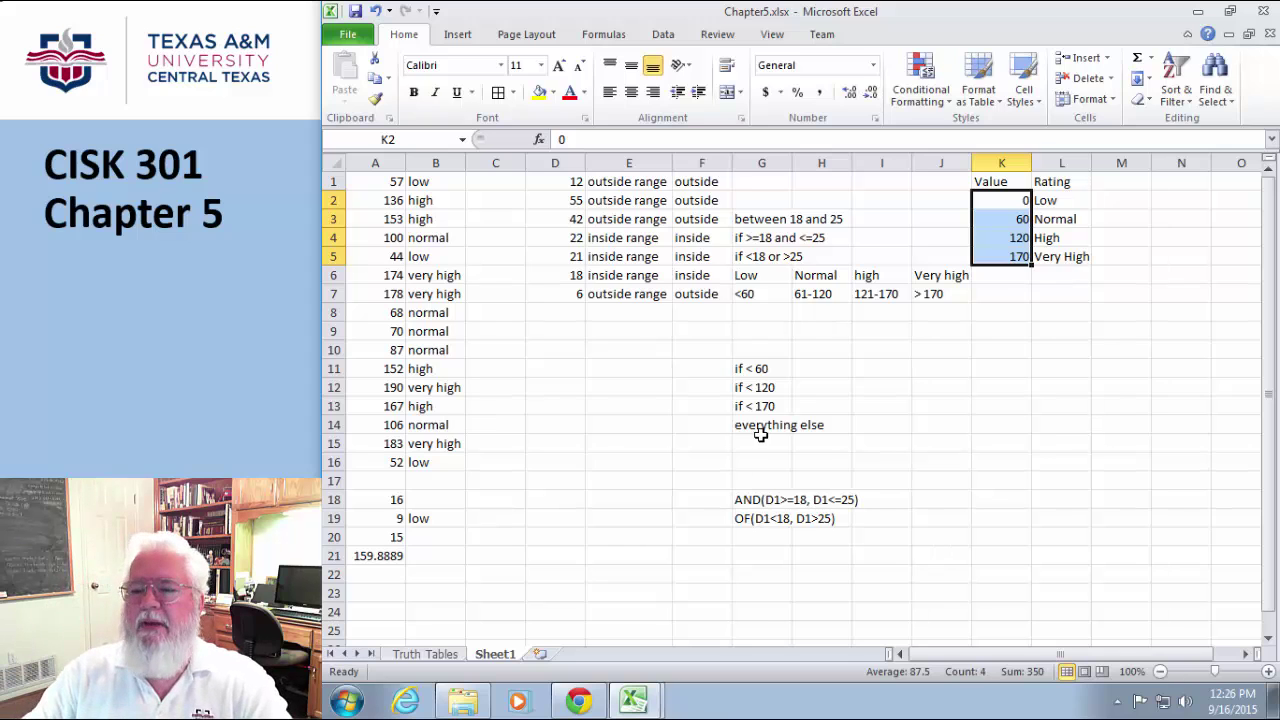
click(1054, 484)
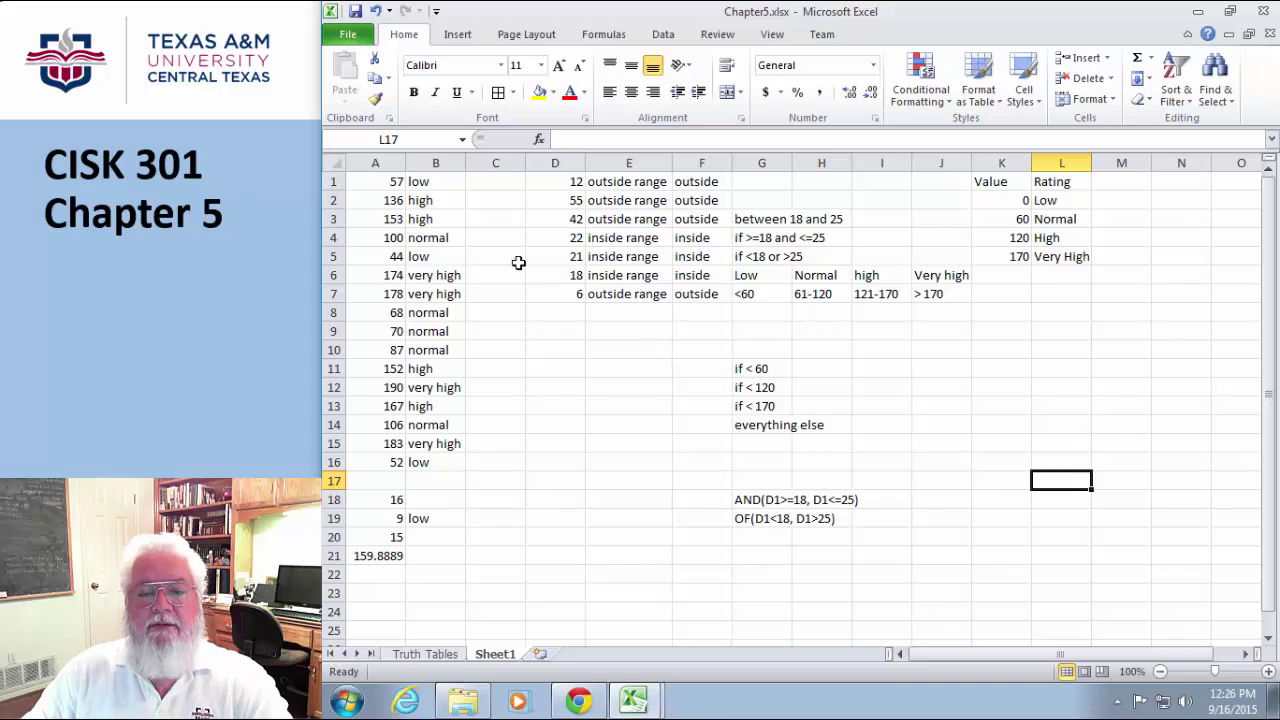
Start a VLOOKUP formula in C1 with A1 as the lookup value.
click(494, 181)
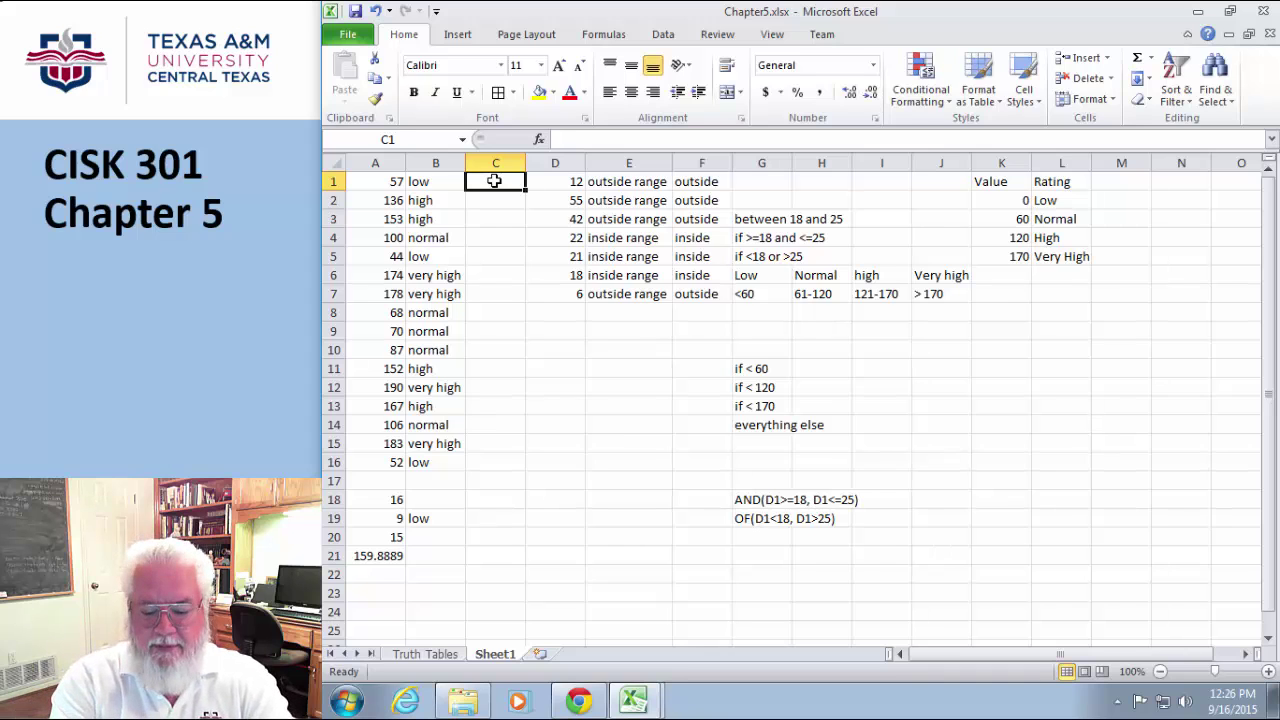
text(=vlook()
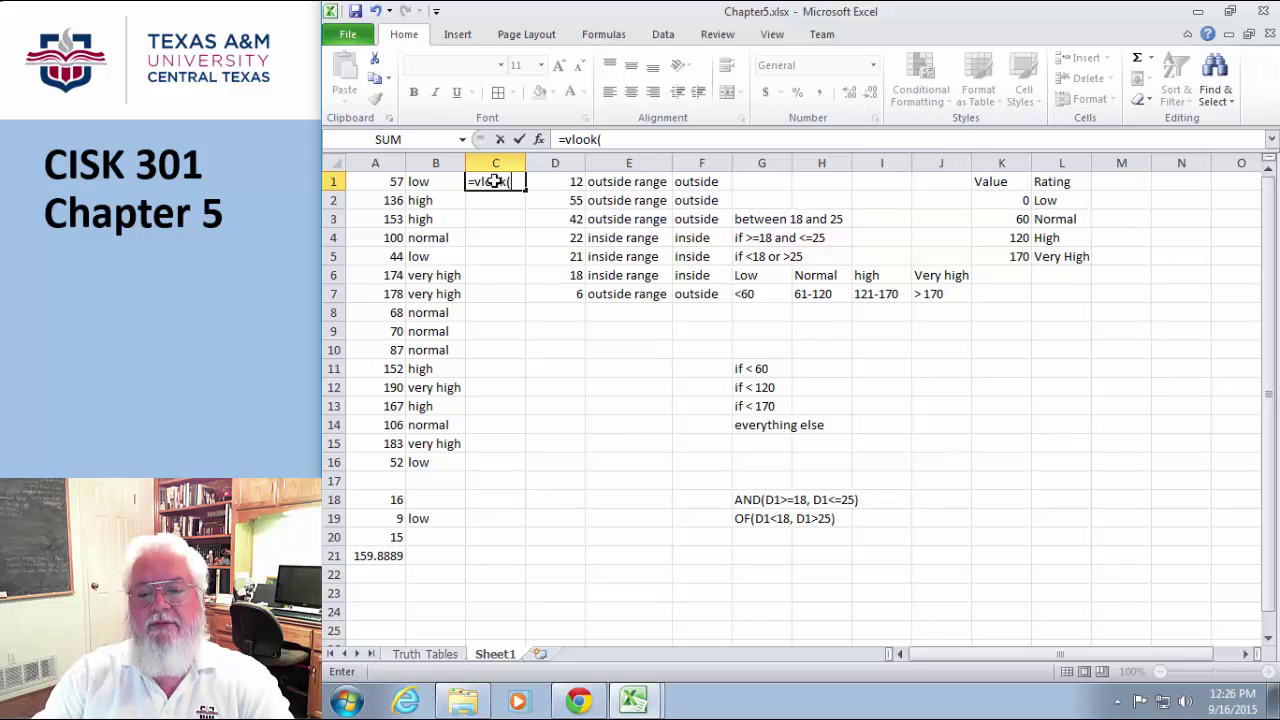
key(BackSpace)
text(up()
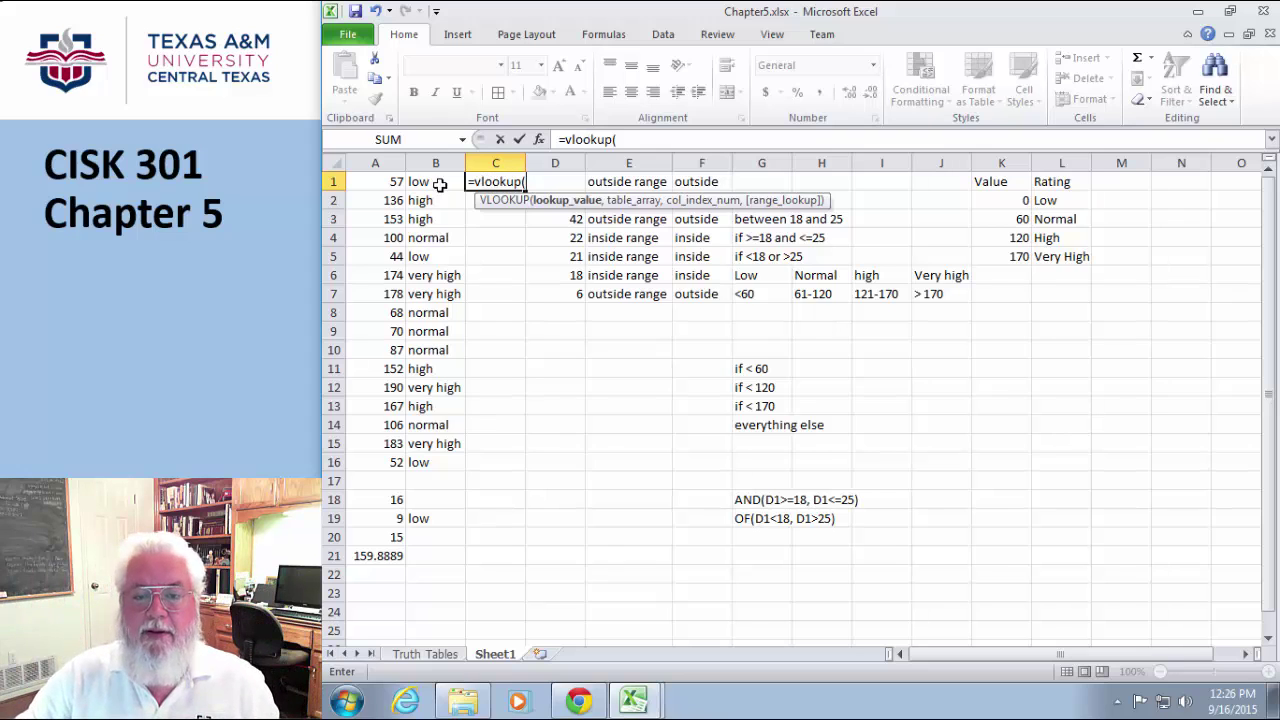
click(388, 182)
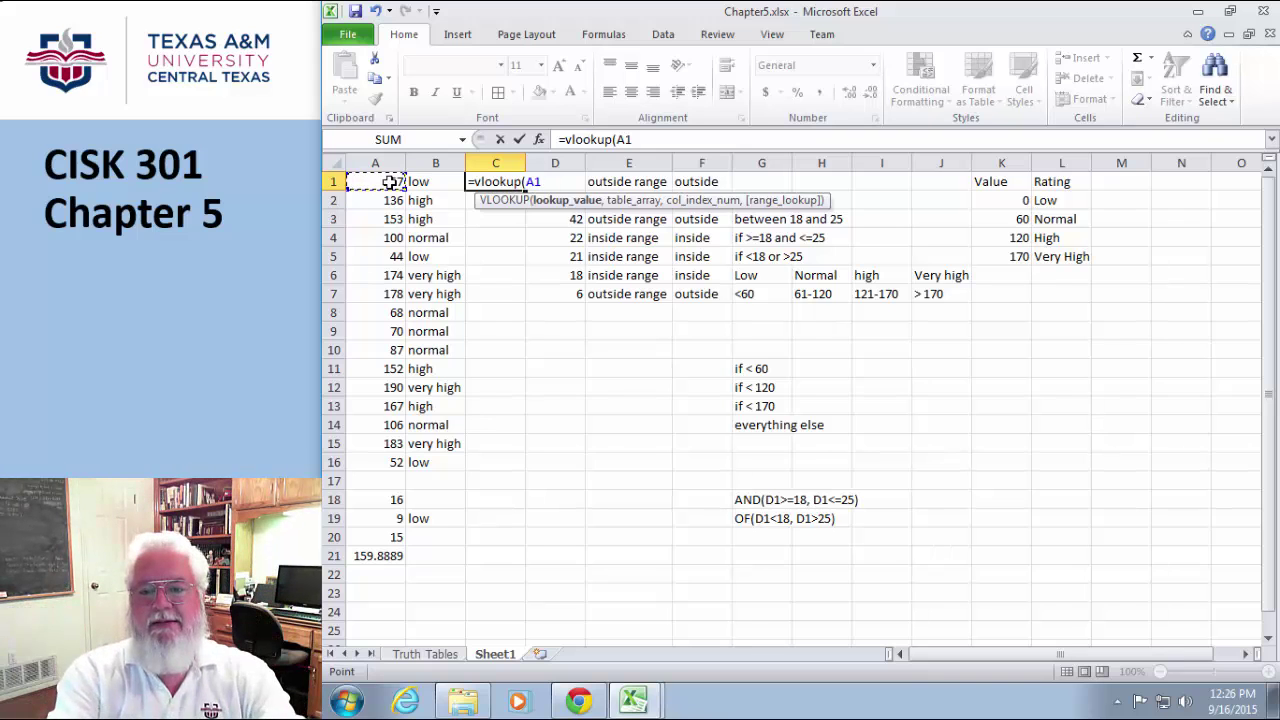
text(,)
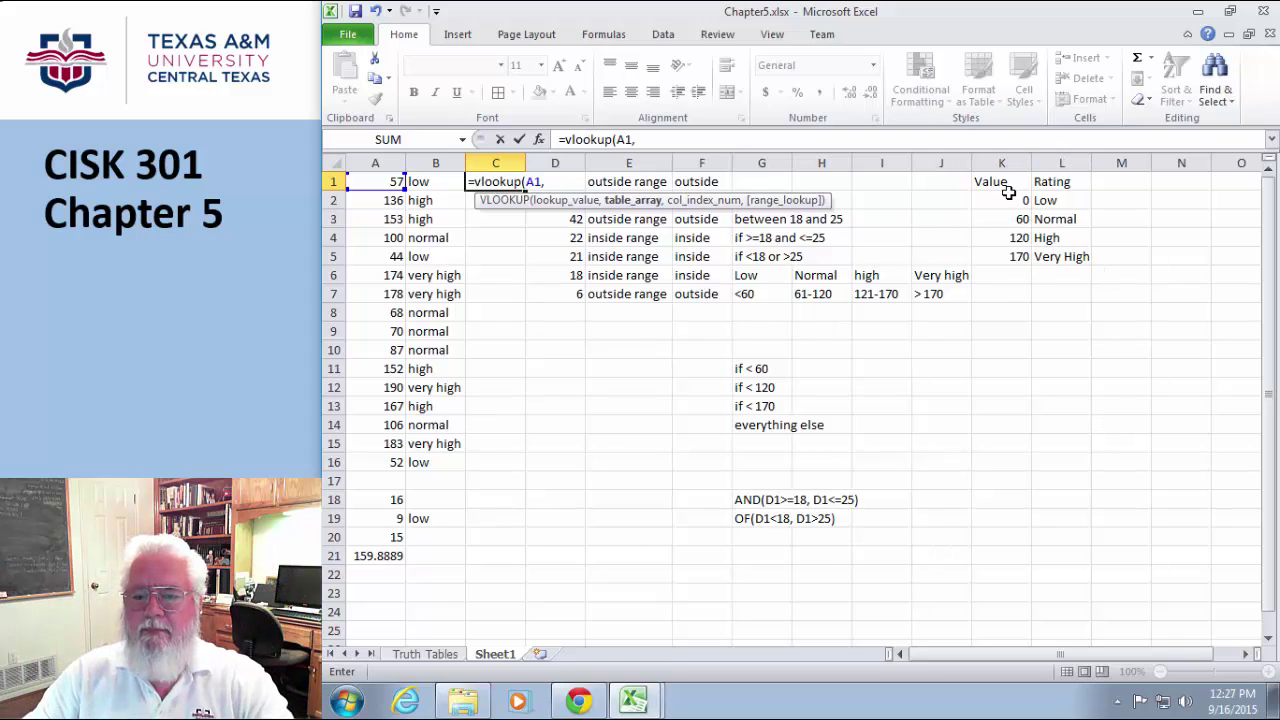
Complete the VLOOKUP in C1 with K2:L5 as the table range and 2 as the column index.
drag(1003, 190, 1056, 258)
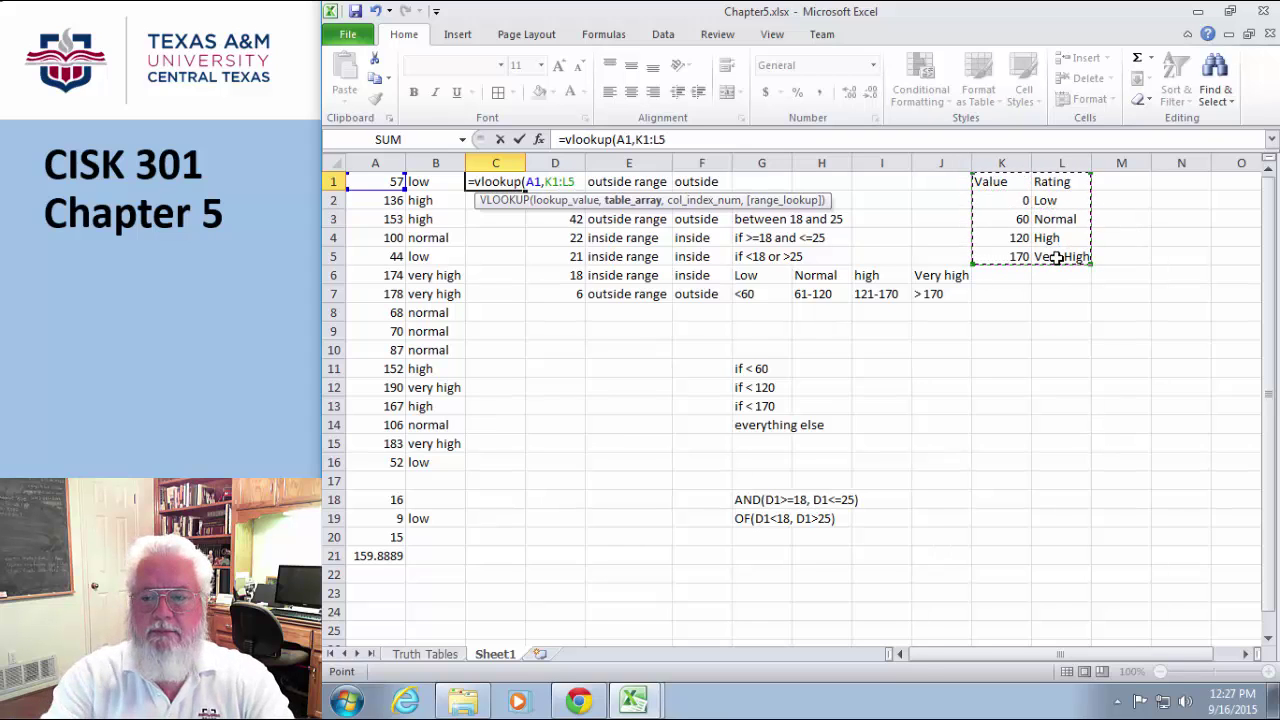
click(1058, 278)
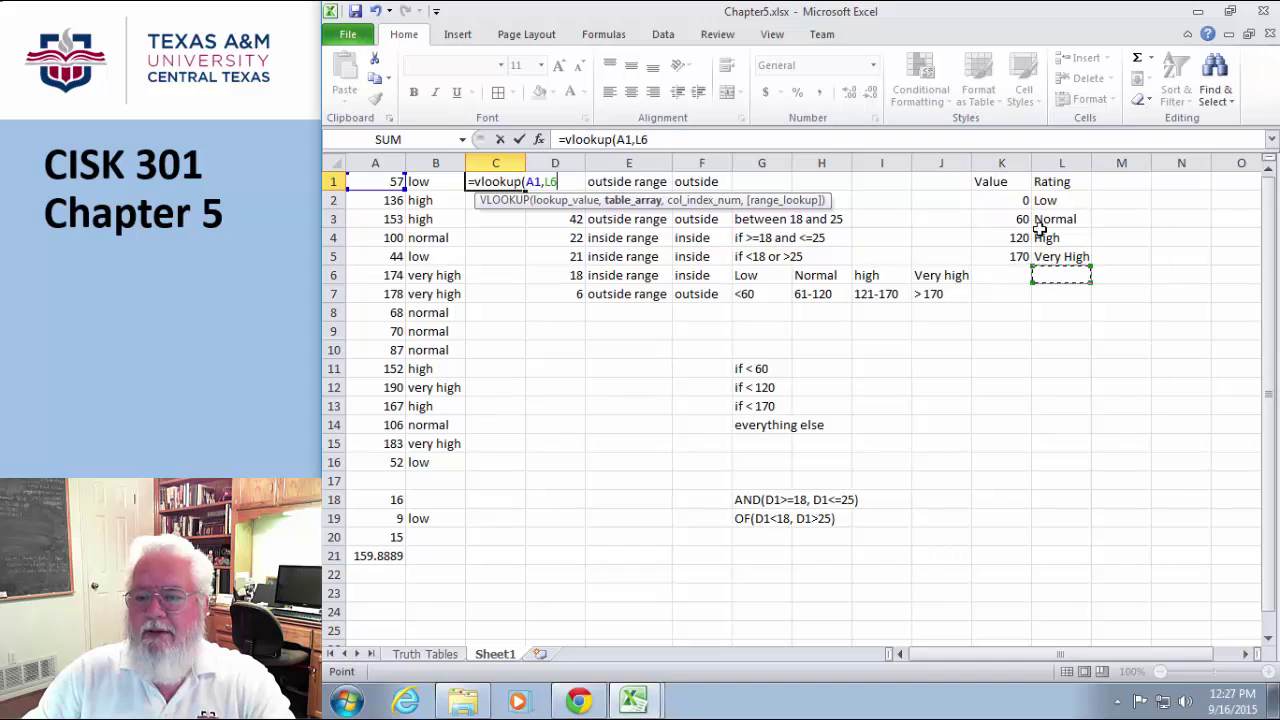
drag(1000, 194, 1062, 260)
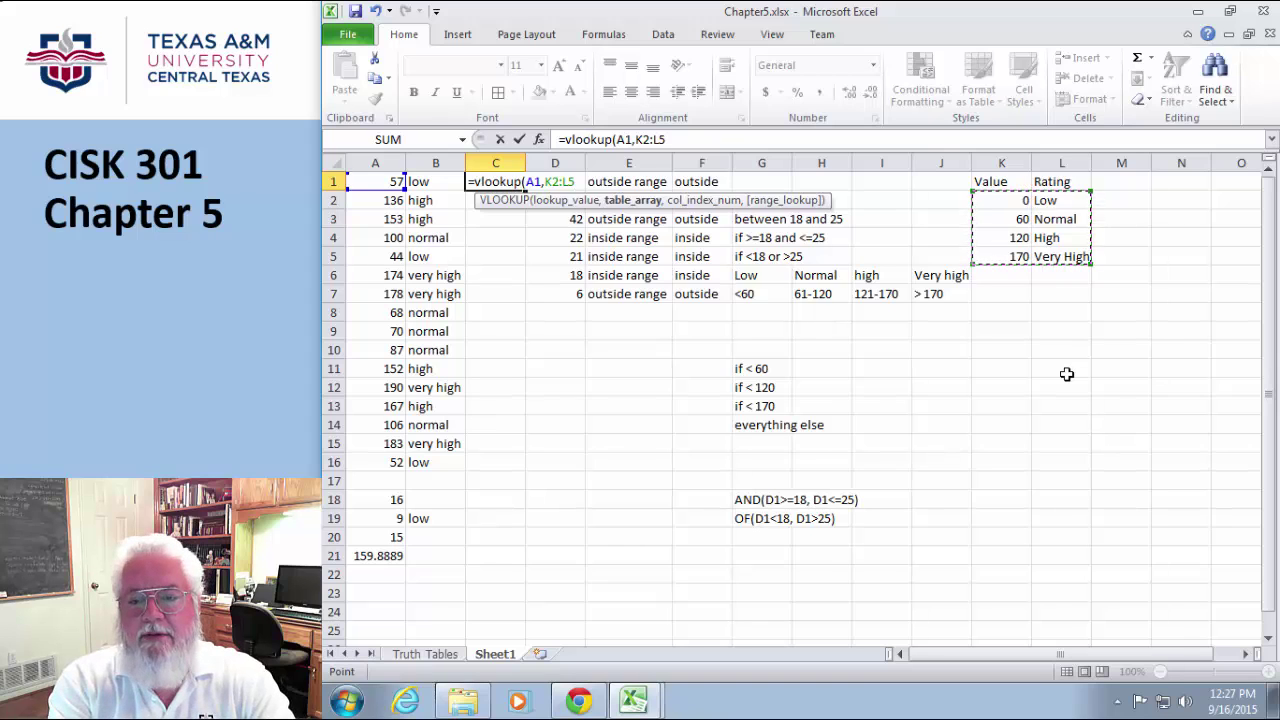
text(,)
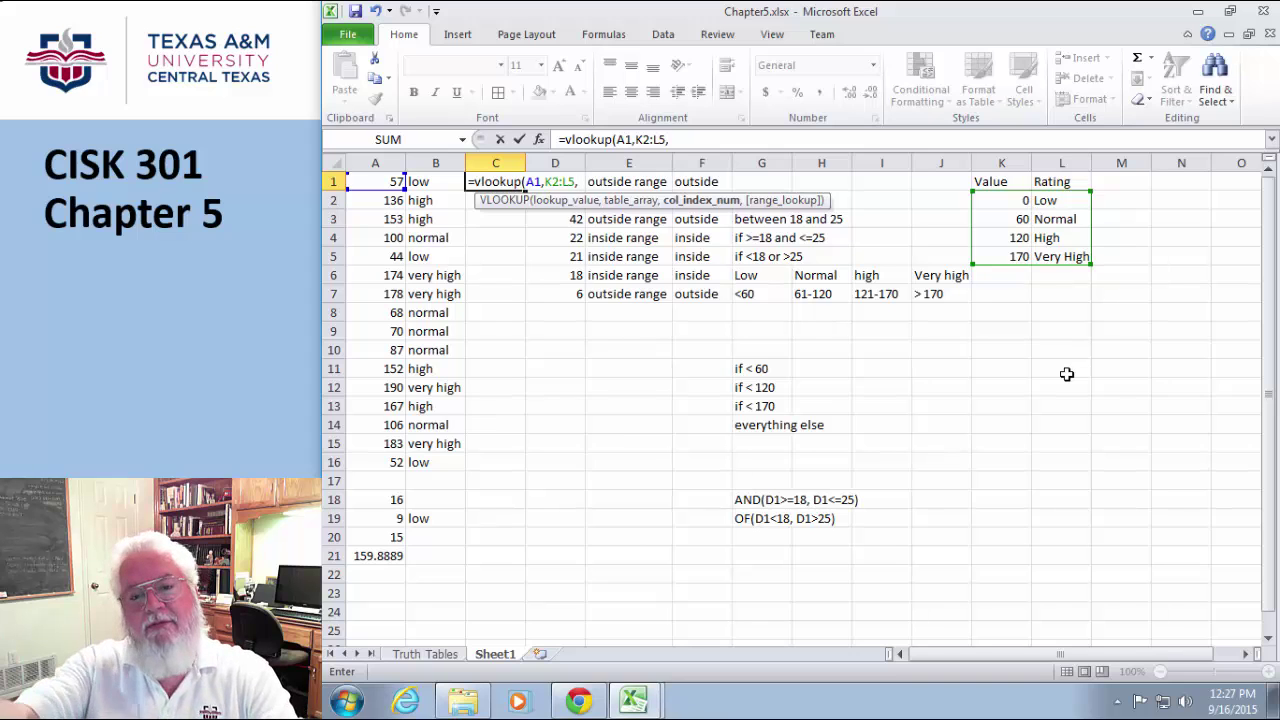
text(2)
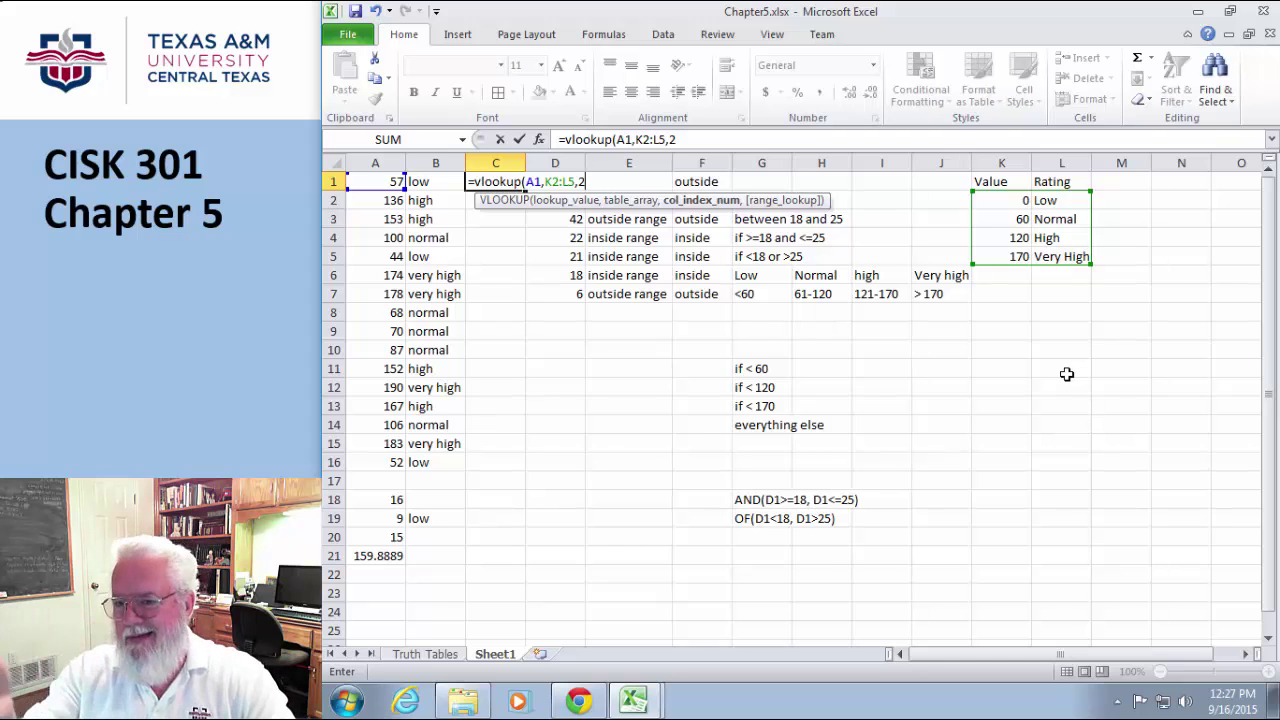
text())
key(Return)
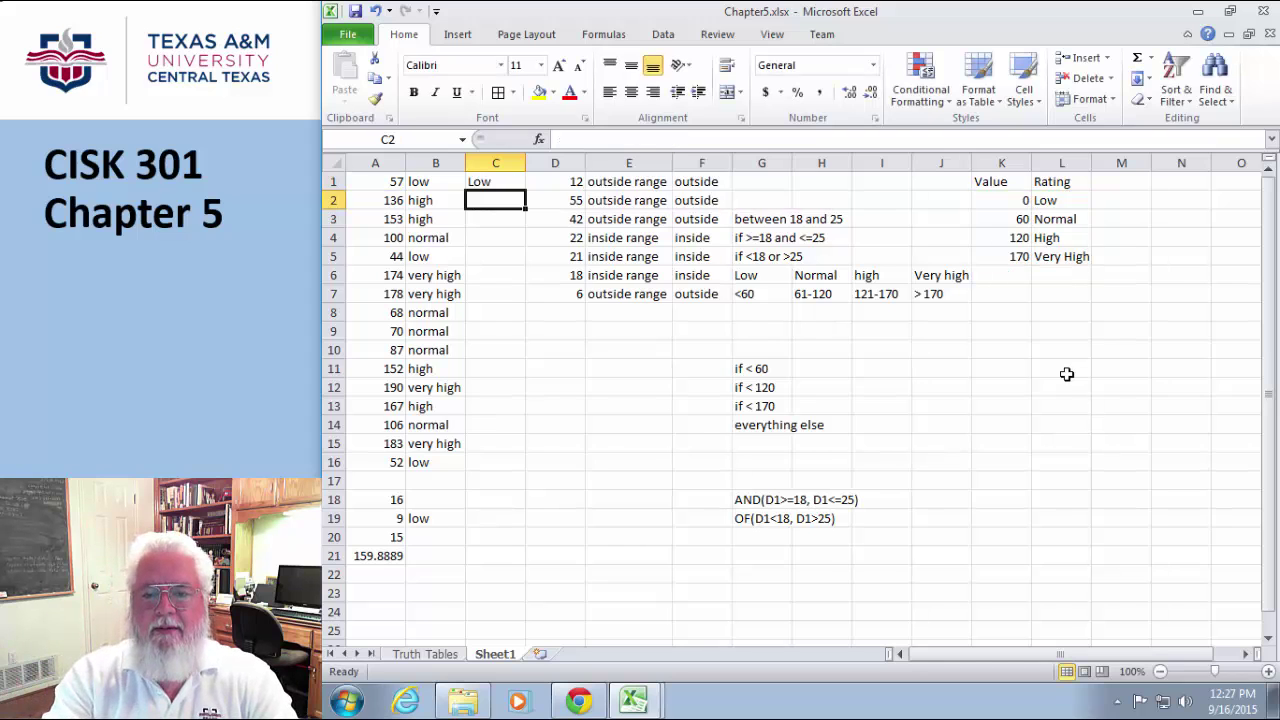
Fill the C1 lookup formula down through C16.
click(505, 183)
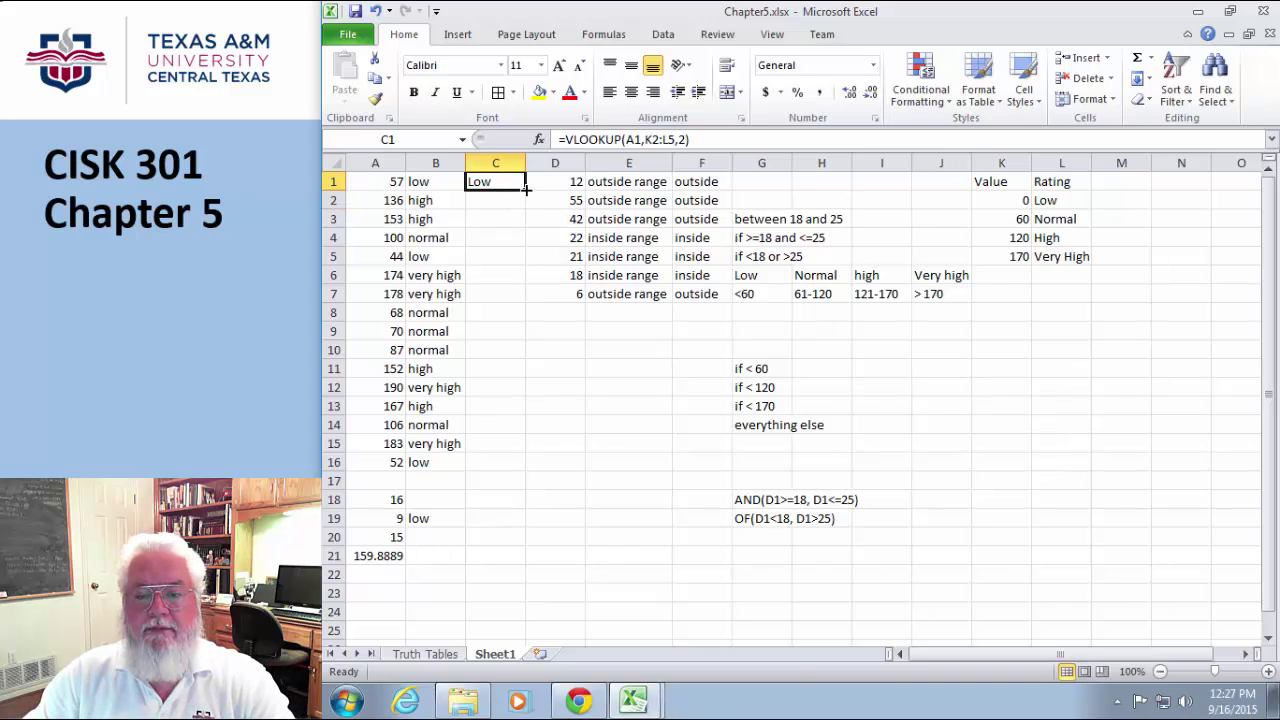
drag(526, 191, 531, 480)
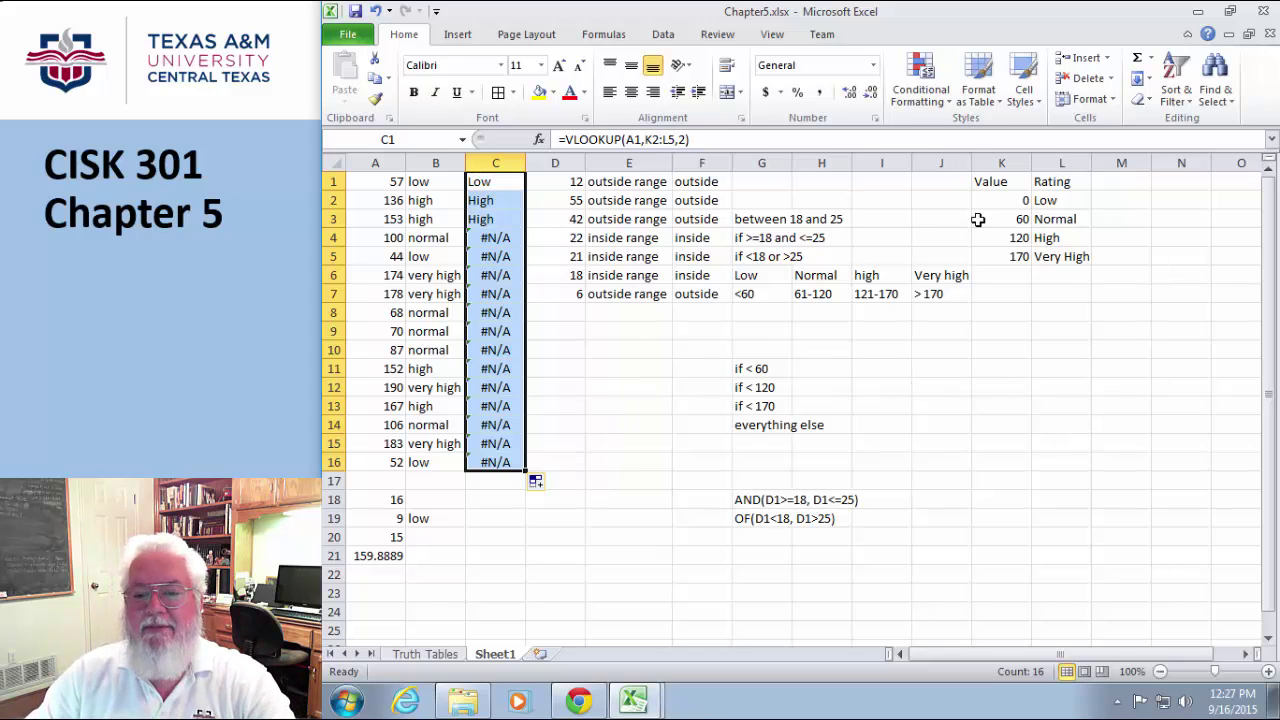
Make the table range in the C1 VLOOKUP formula absolute as $K$2:$L$5.
click(510, 183)
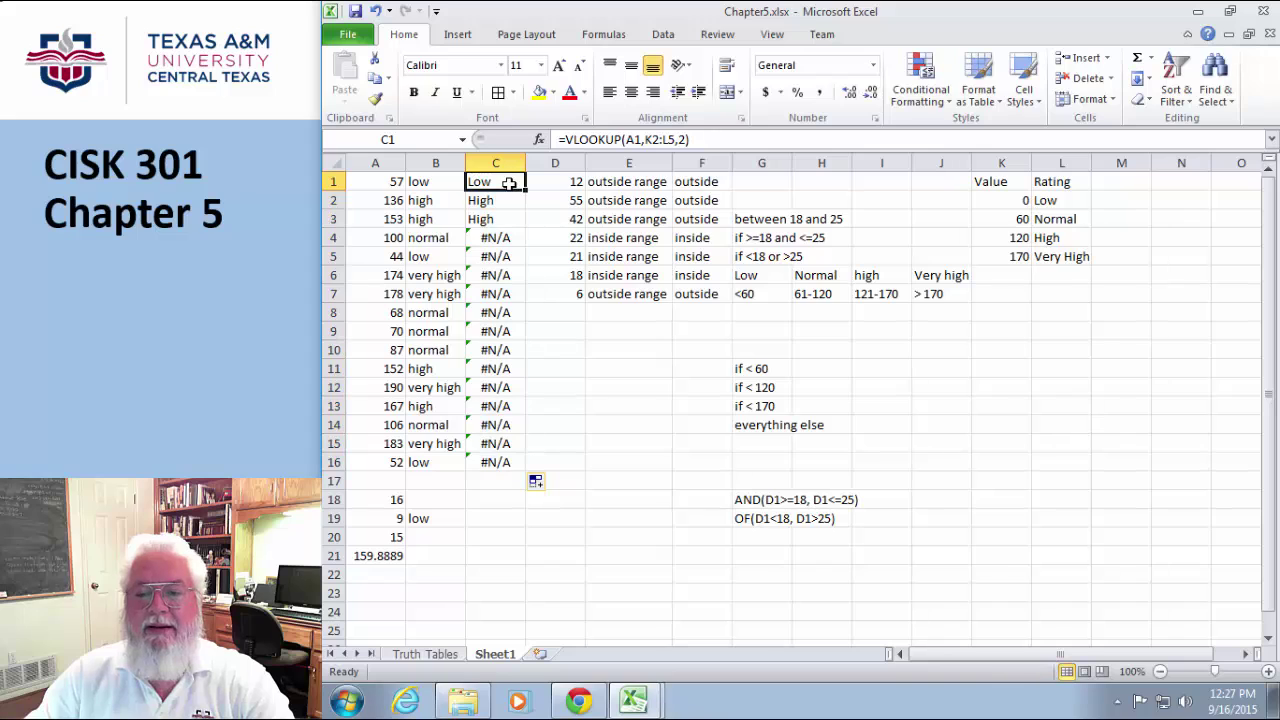
click(647, 140)
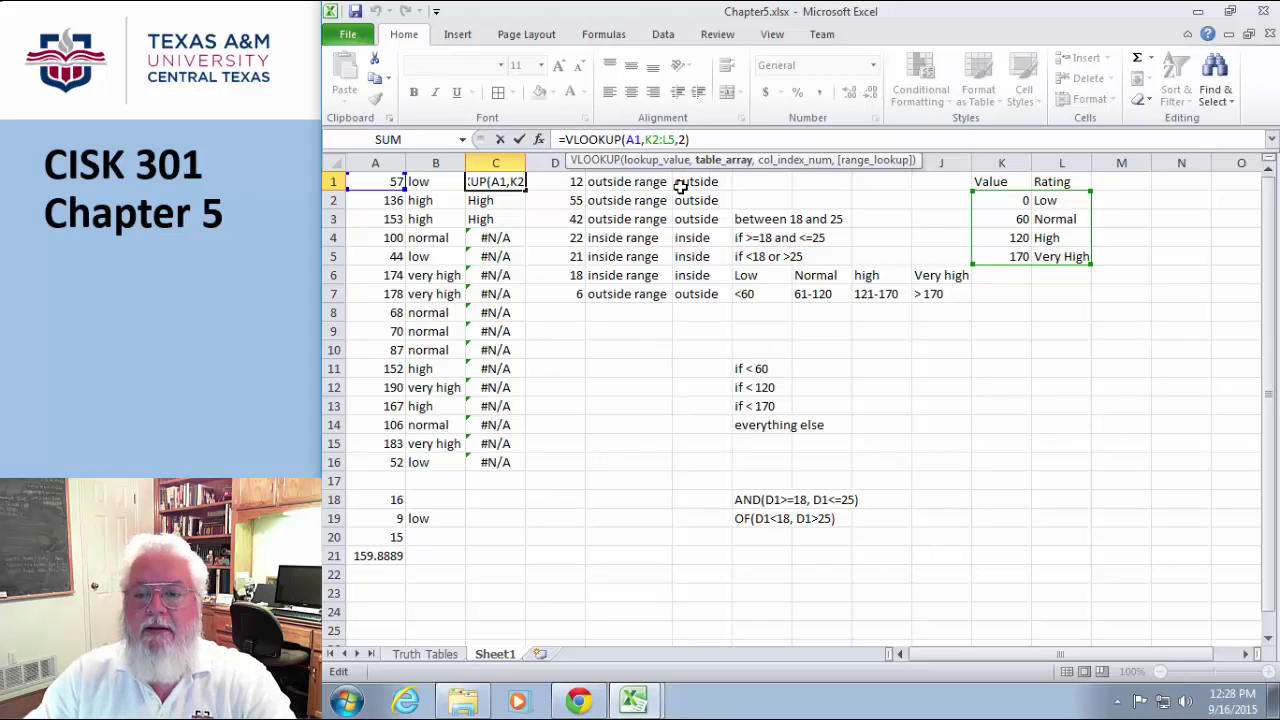
text($)
key(Right)
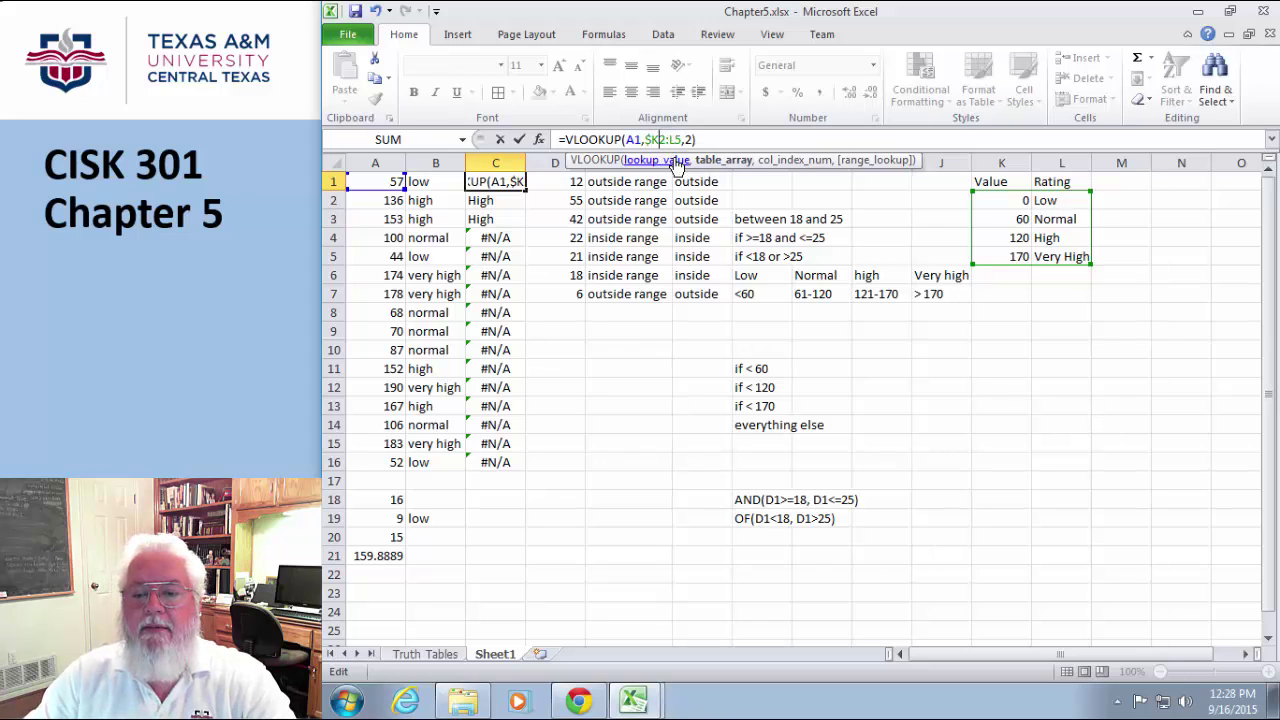
text($)
key(Right)
key(Right)
text($)
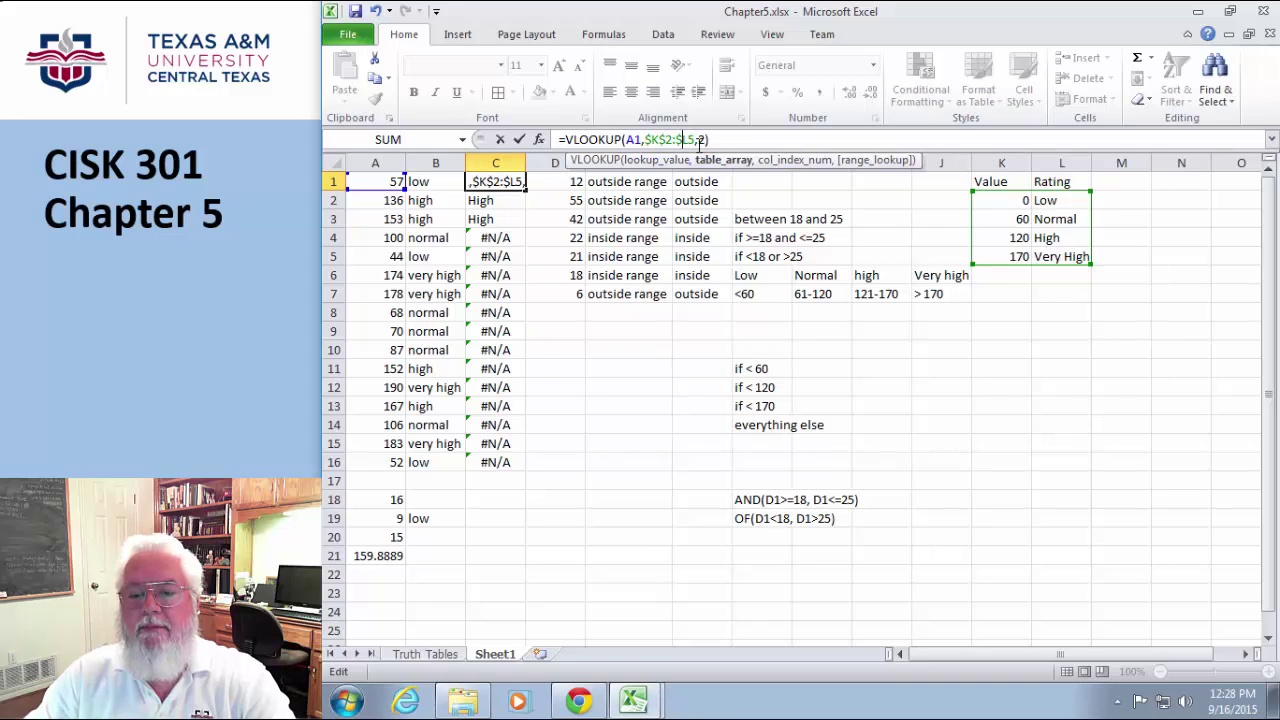
key(Right)
text($)
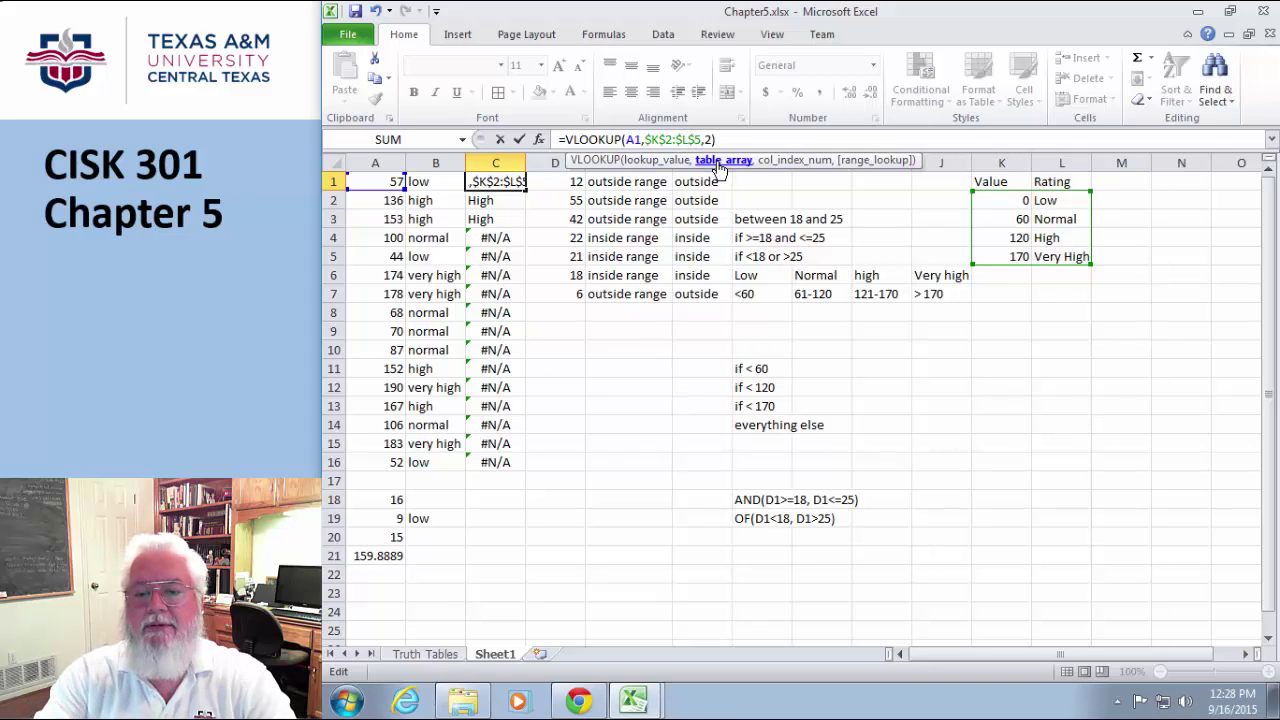
key(Return)
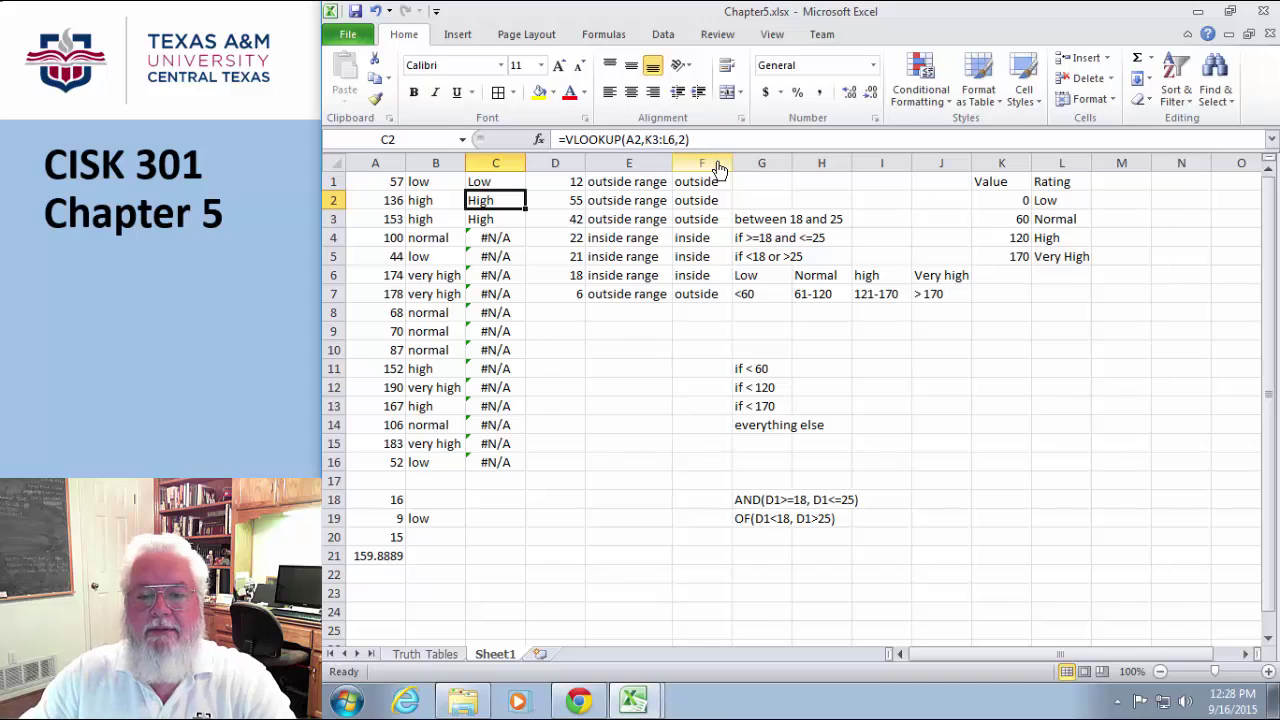
Fill the VLOOKUP formula with the absolute table range from C1 down through C16.
click(497, 182)
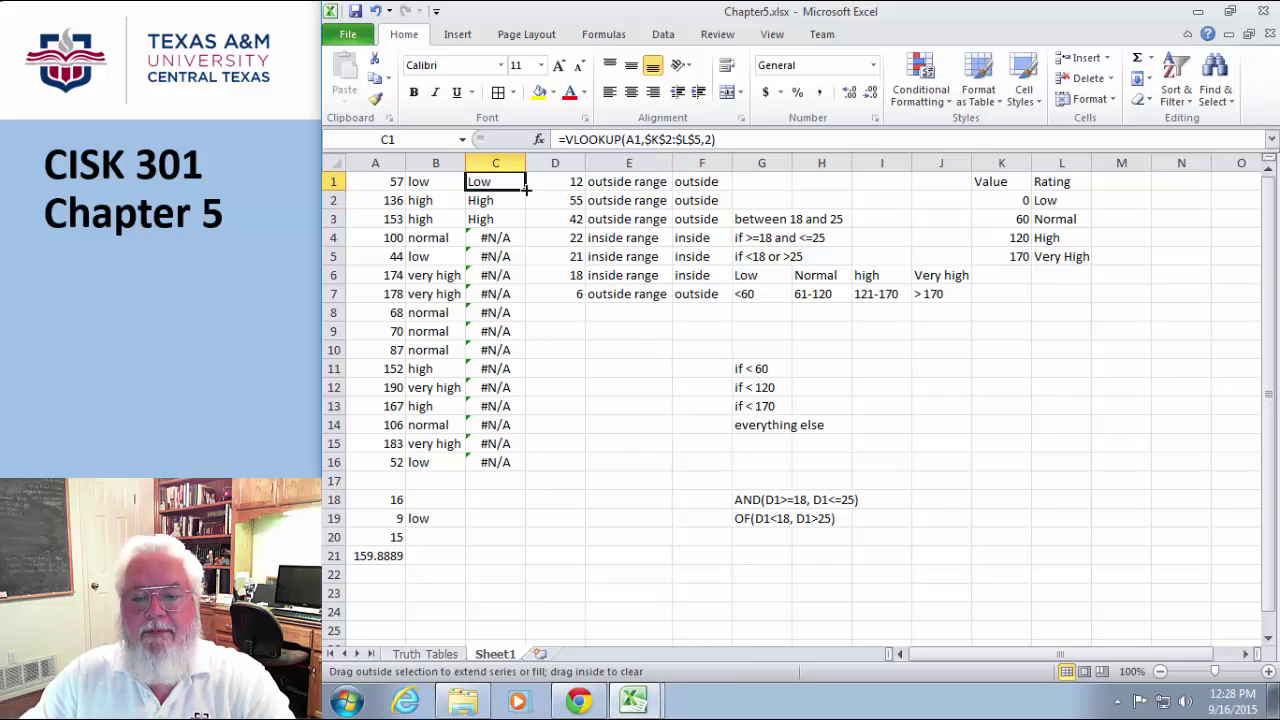
drag(525, 190, 523, 465)
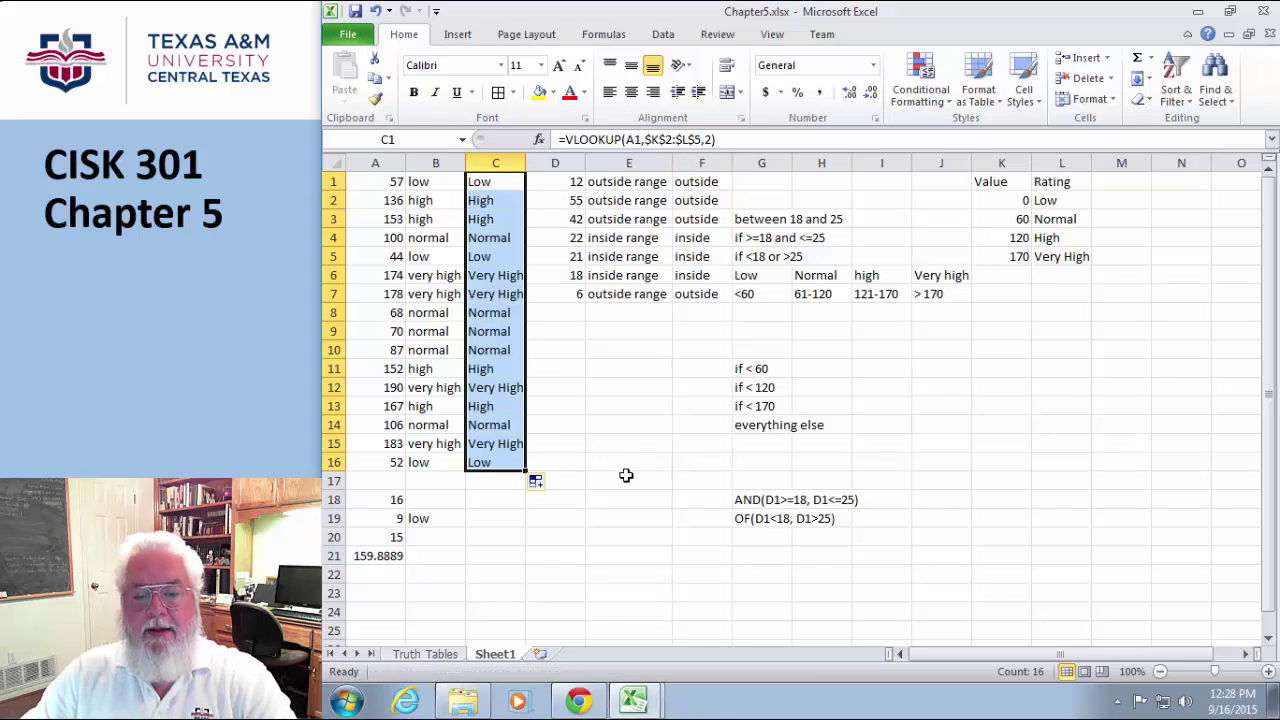
click(626, 477)
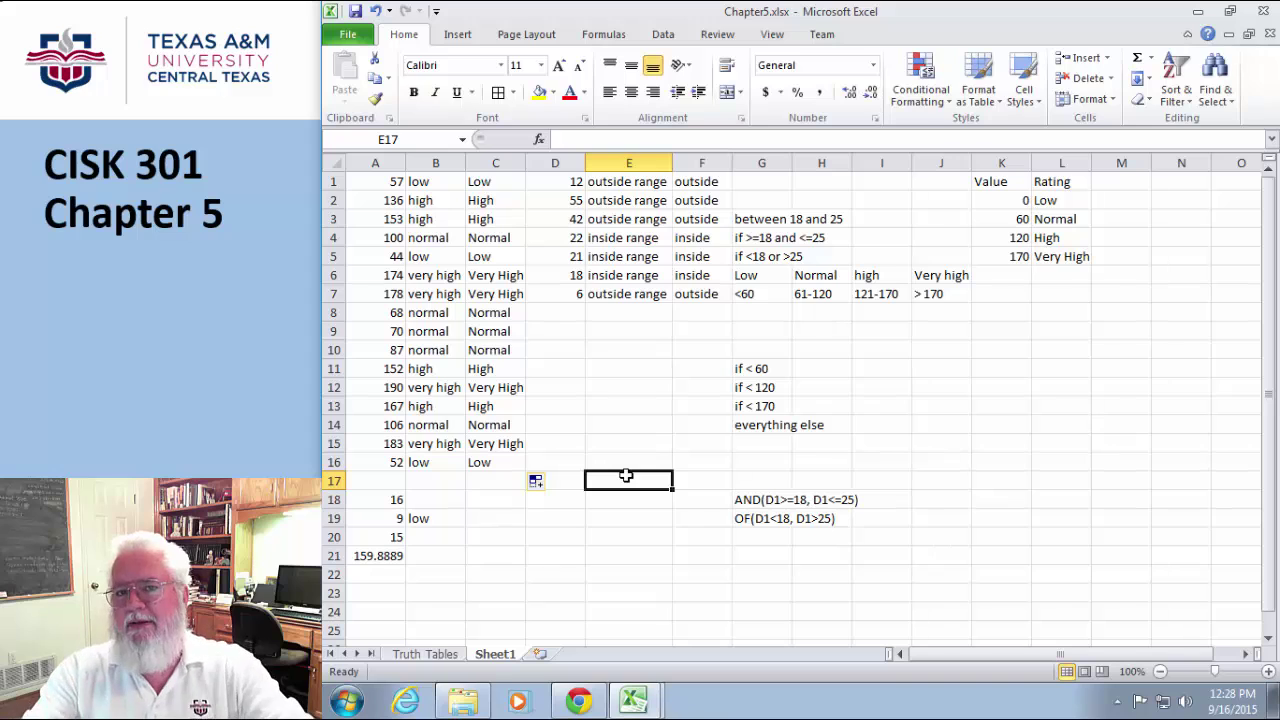
click(490, 183)
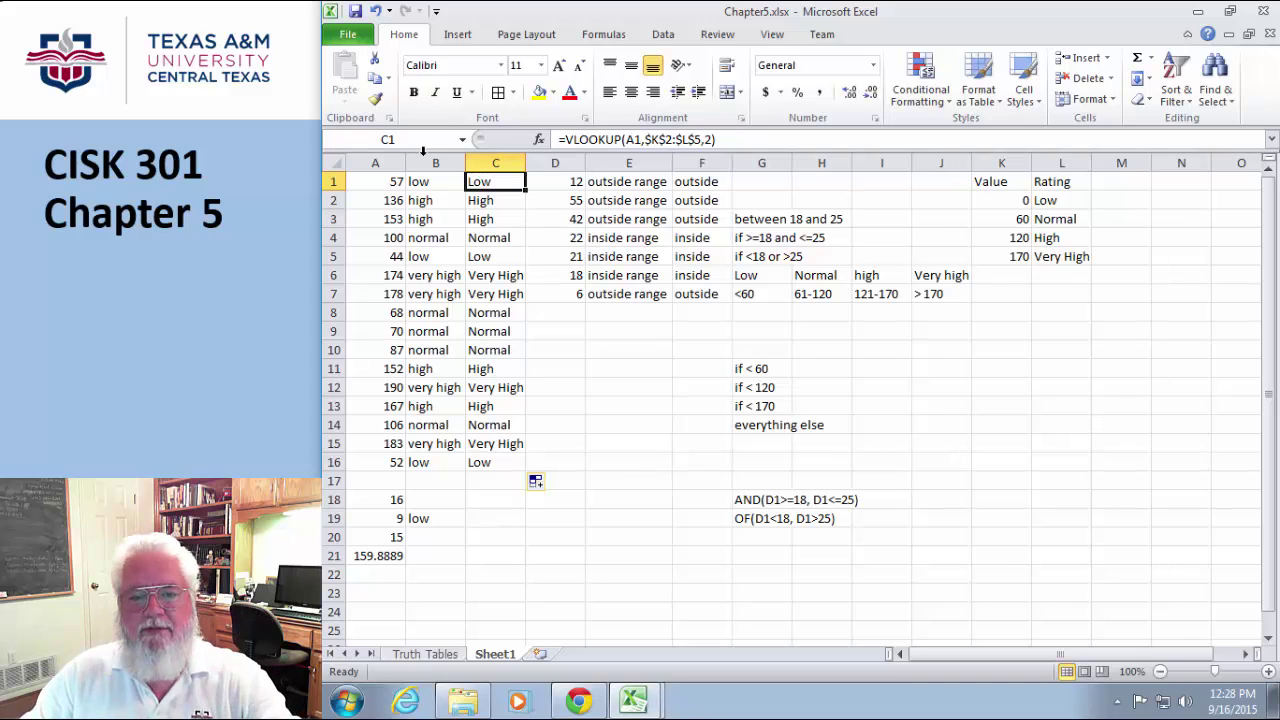
click(389, 182)
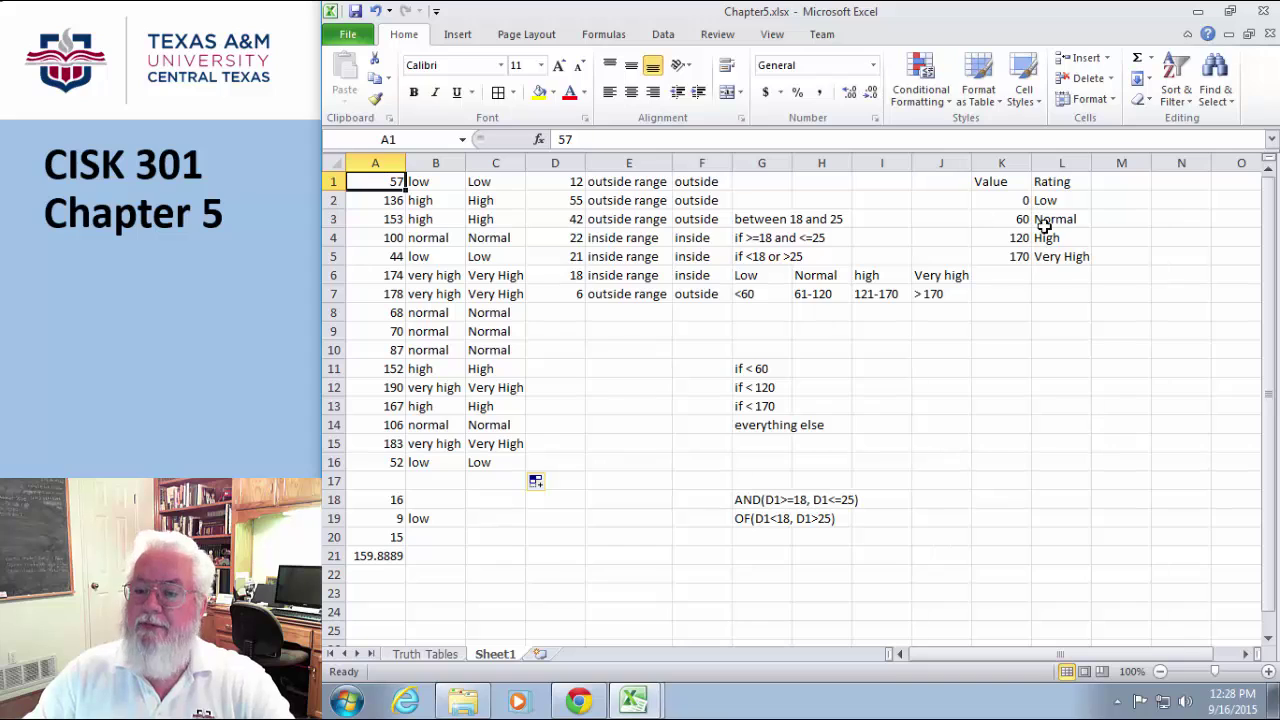
drag(1012, 200, 1059, 256)
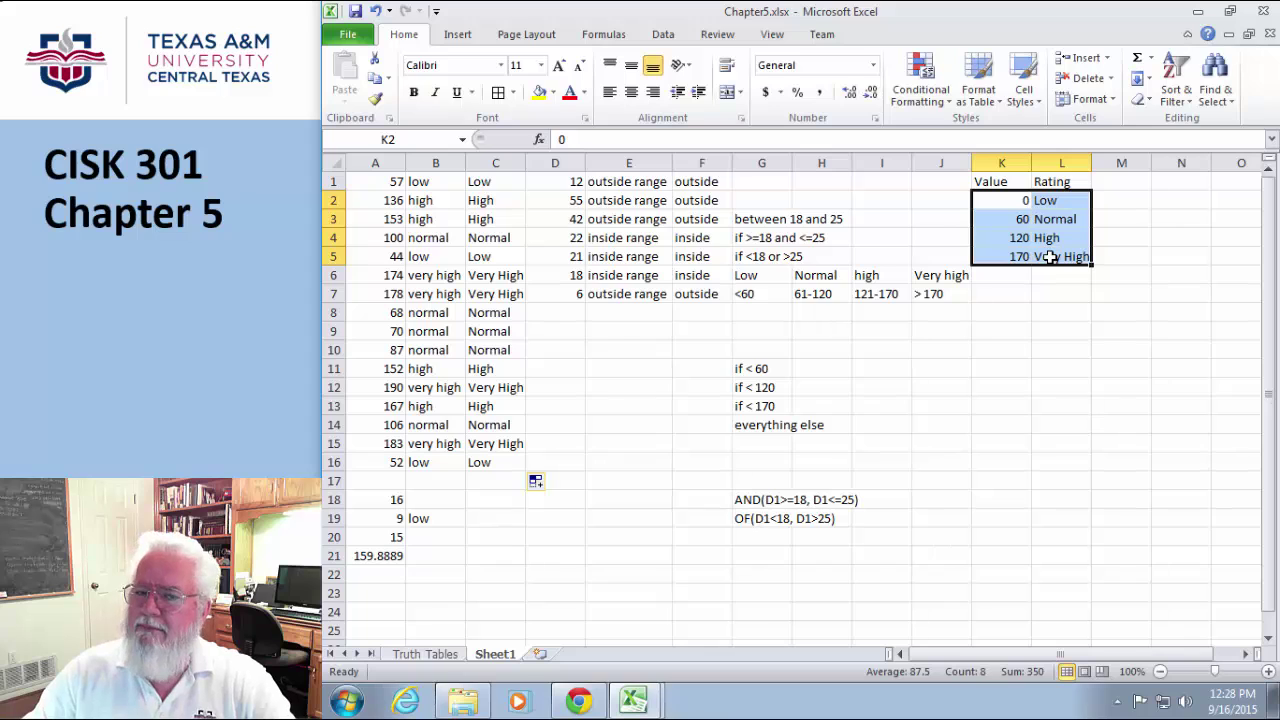
Add FALSE as the range_lookup argument of the C1 VLOOKUP and fill the formula down through C16.
click(496, 186)
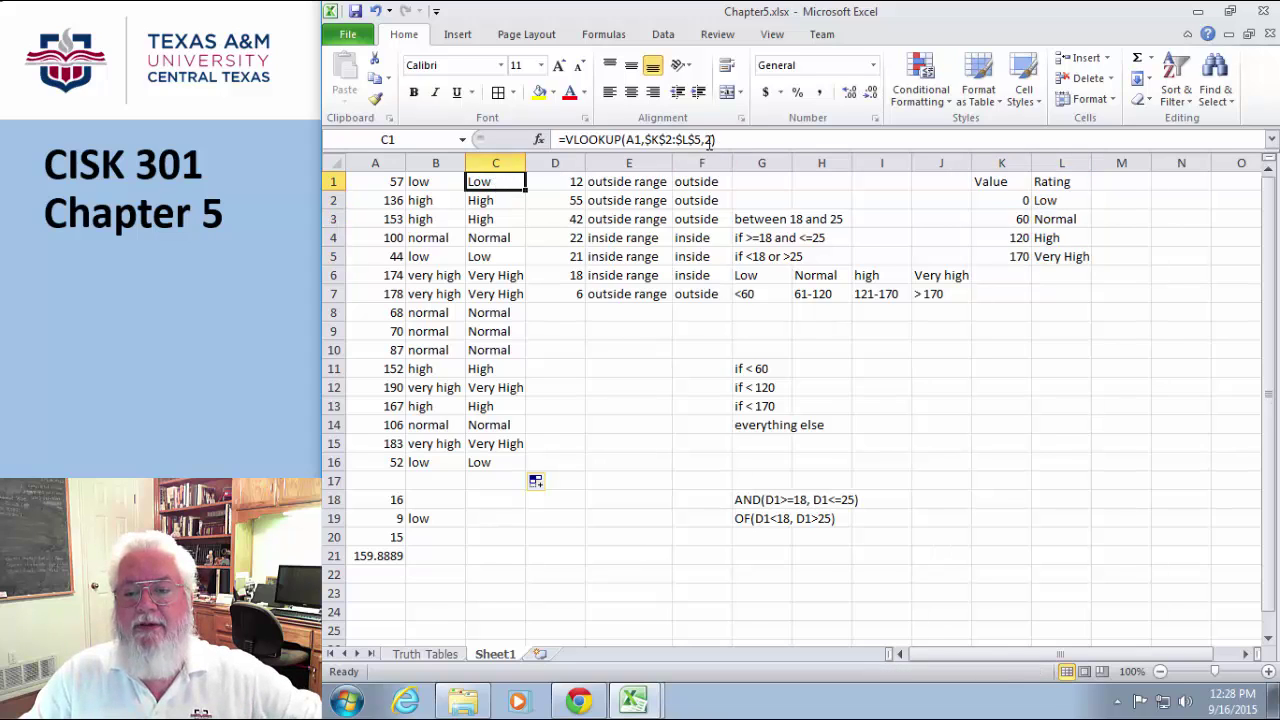
click(707, 140)
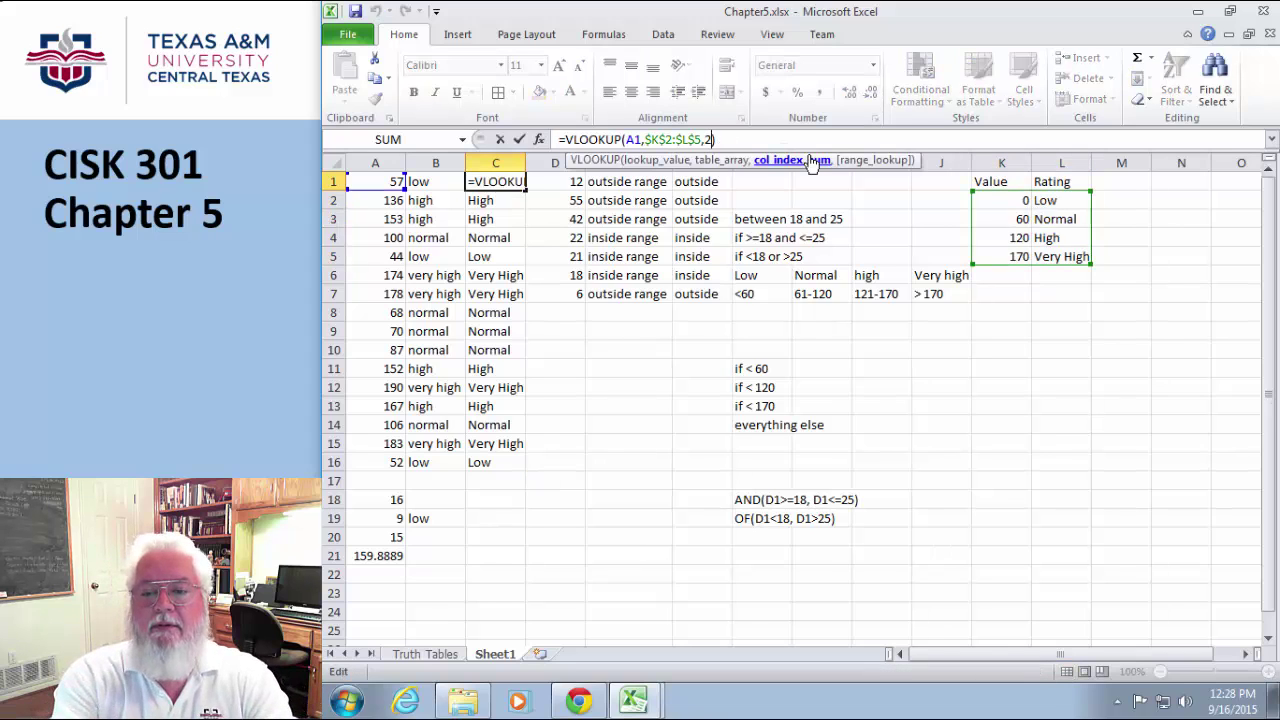
text(, )
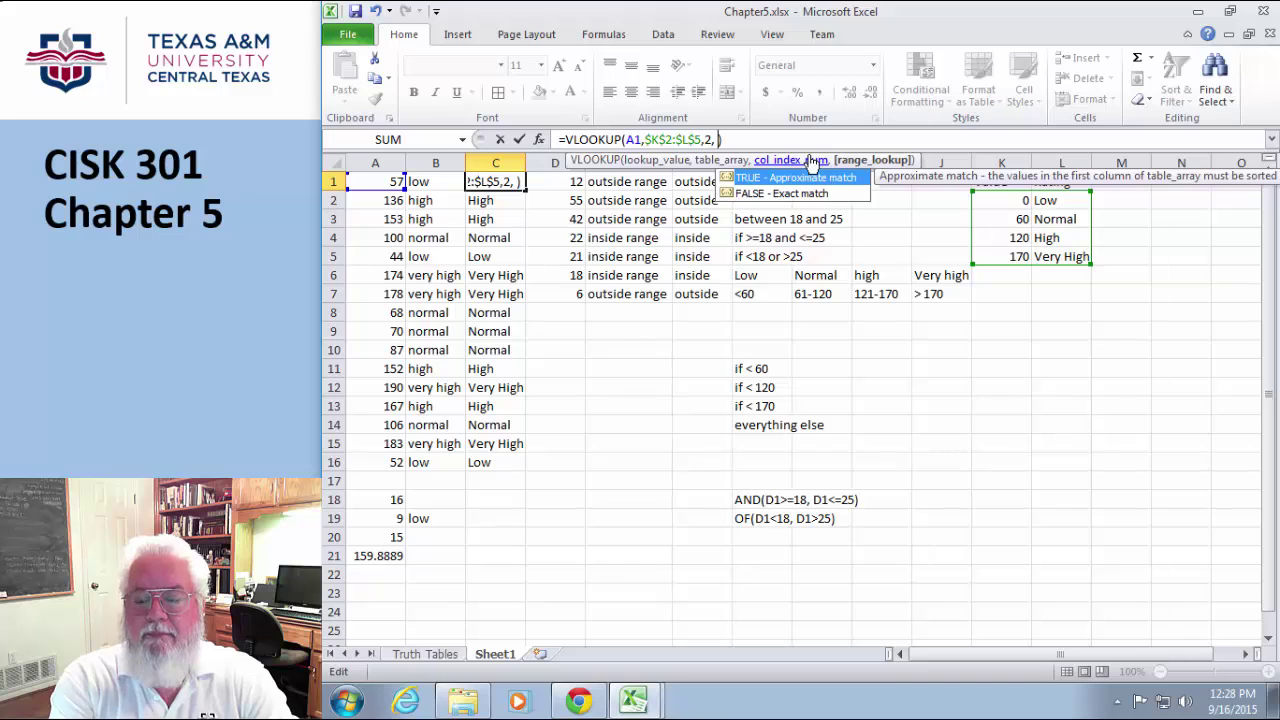
text(F)
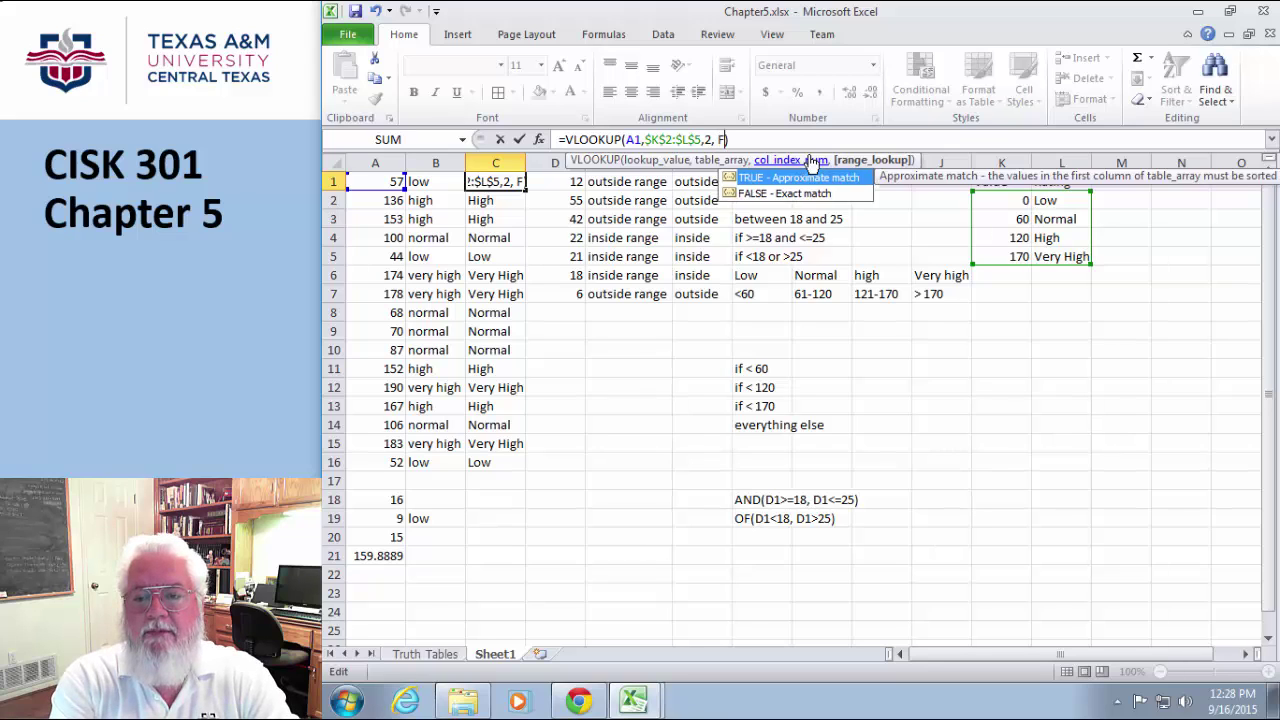
text(alse)
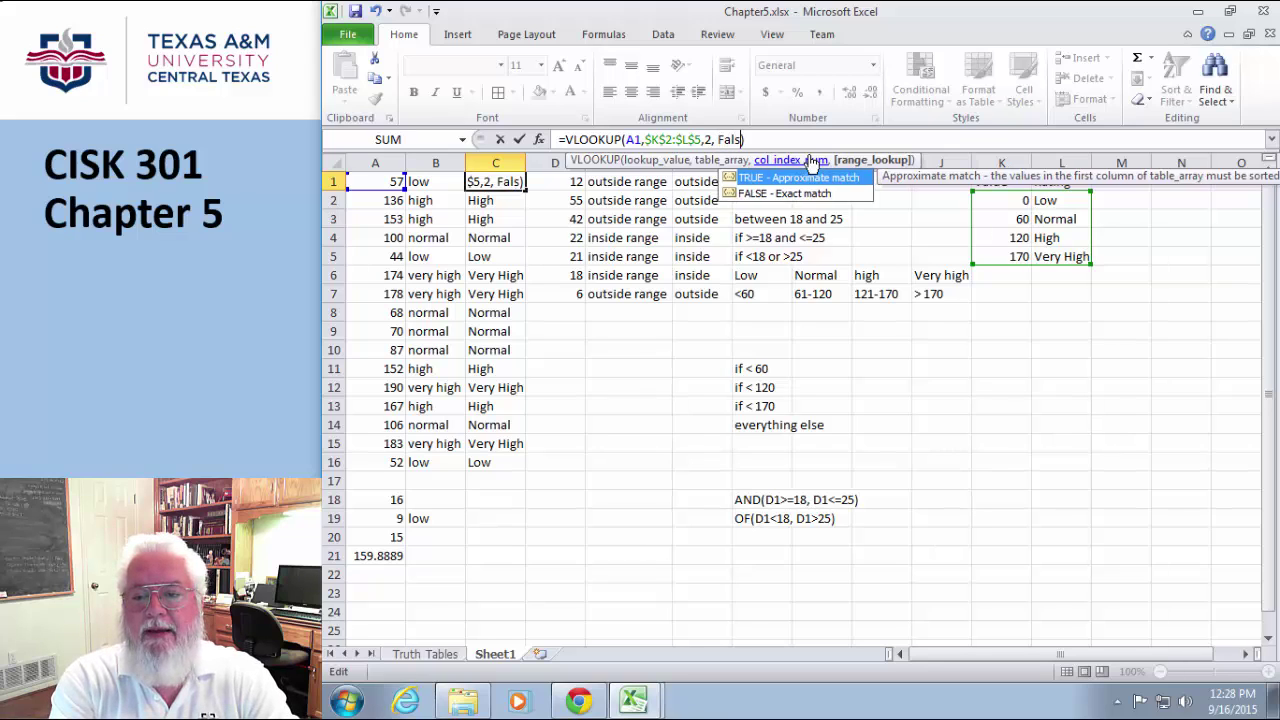
key(Return)
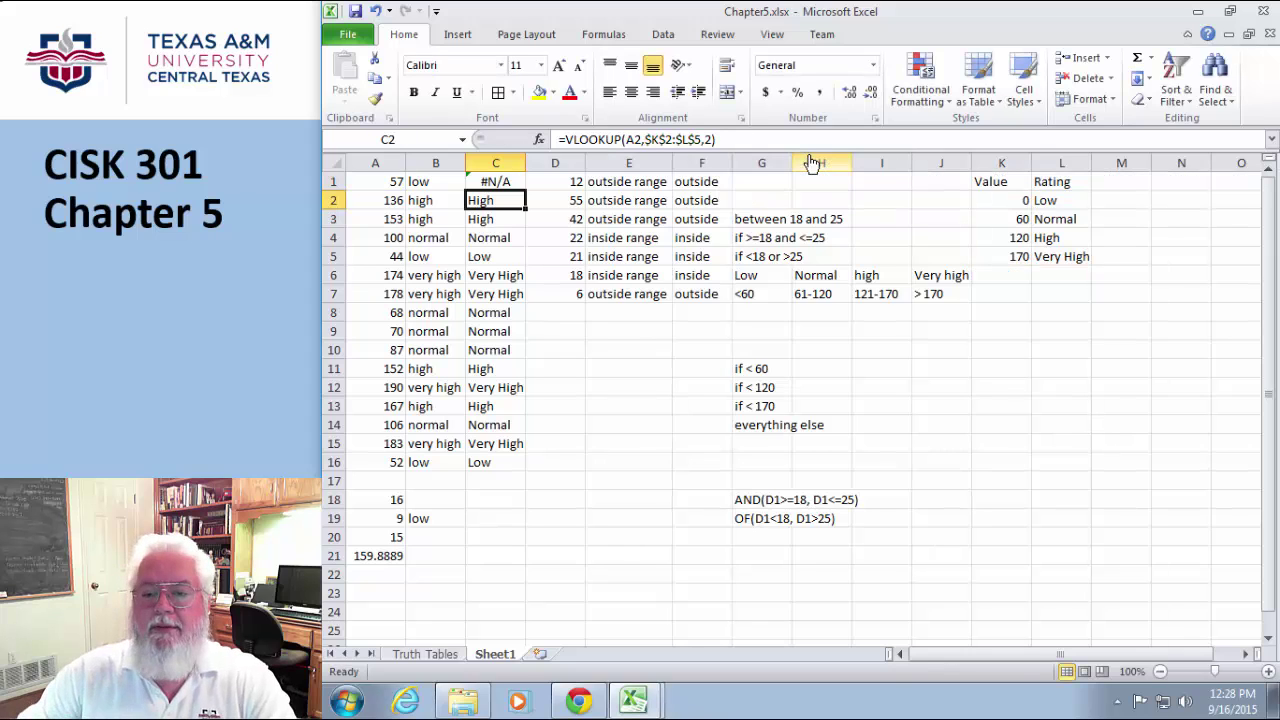
click(506, 182)
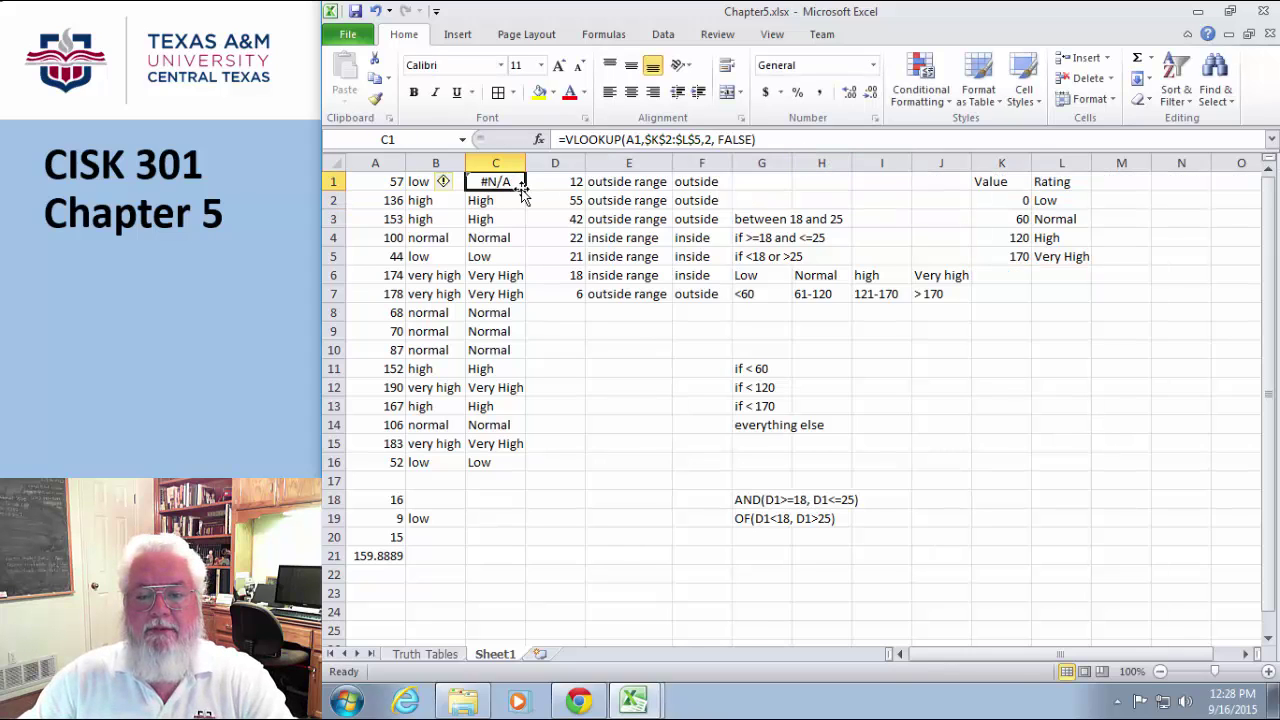
drag(522, 190, 523, 470)
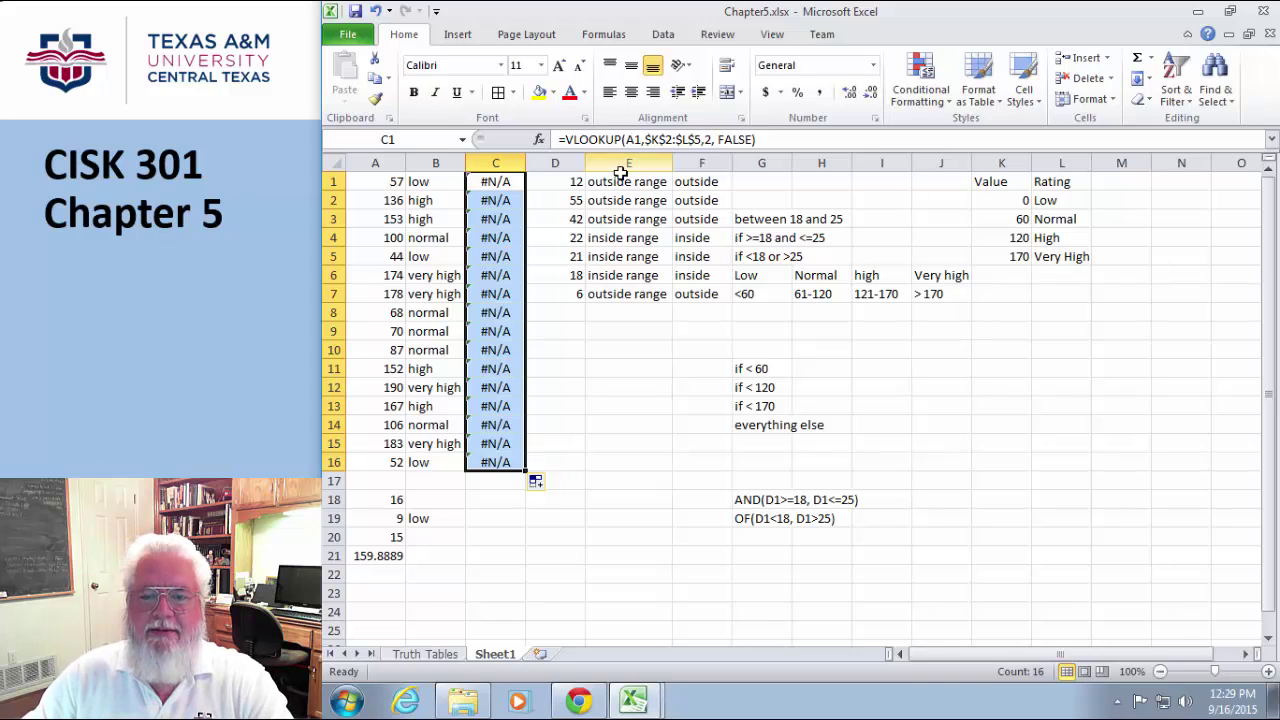
Change the range_lookup argument of the C1 VLOOKUP to TRUE and fill the formula down through C16.
drag(754, 140, 717, 140)
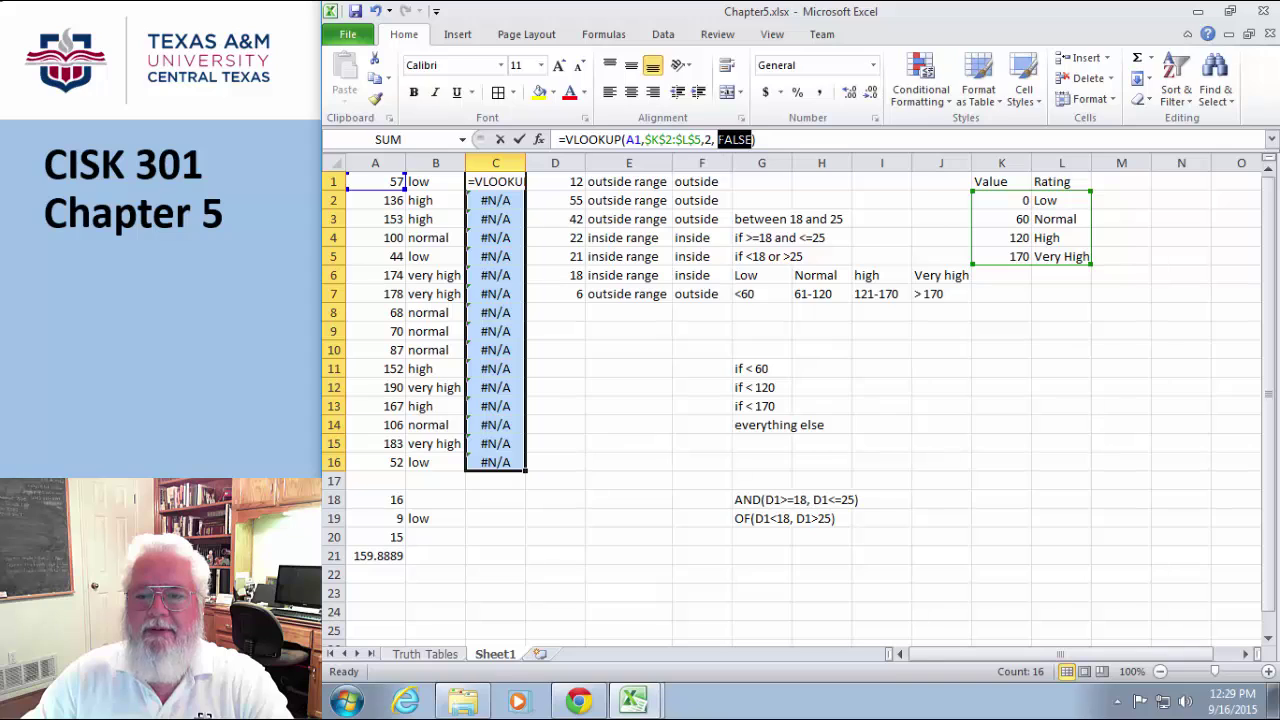
key(BackSpace)
text(TRUE)
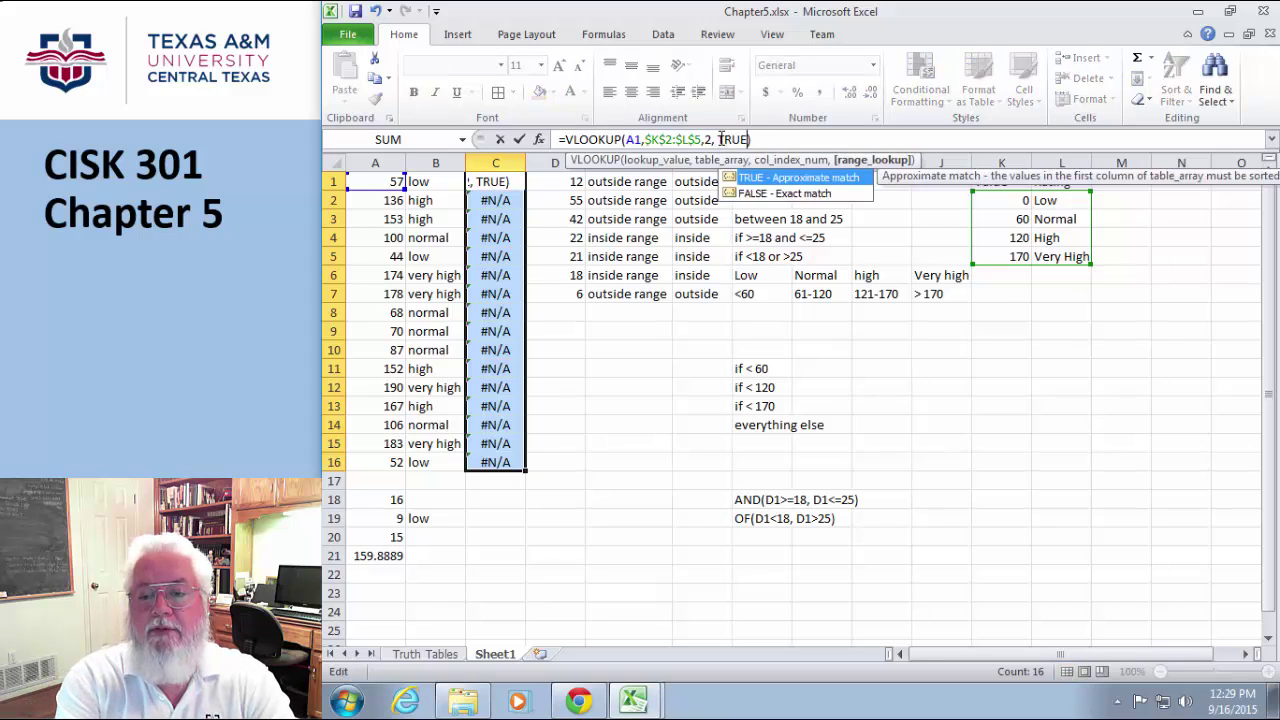
key(Return)
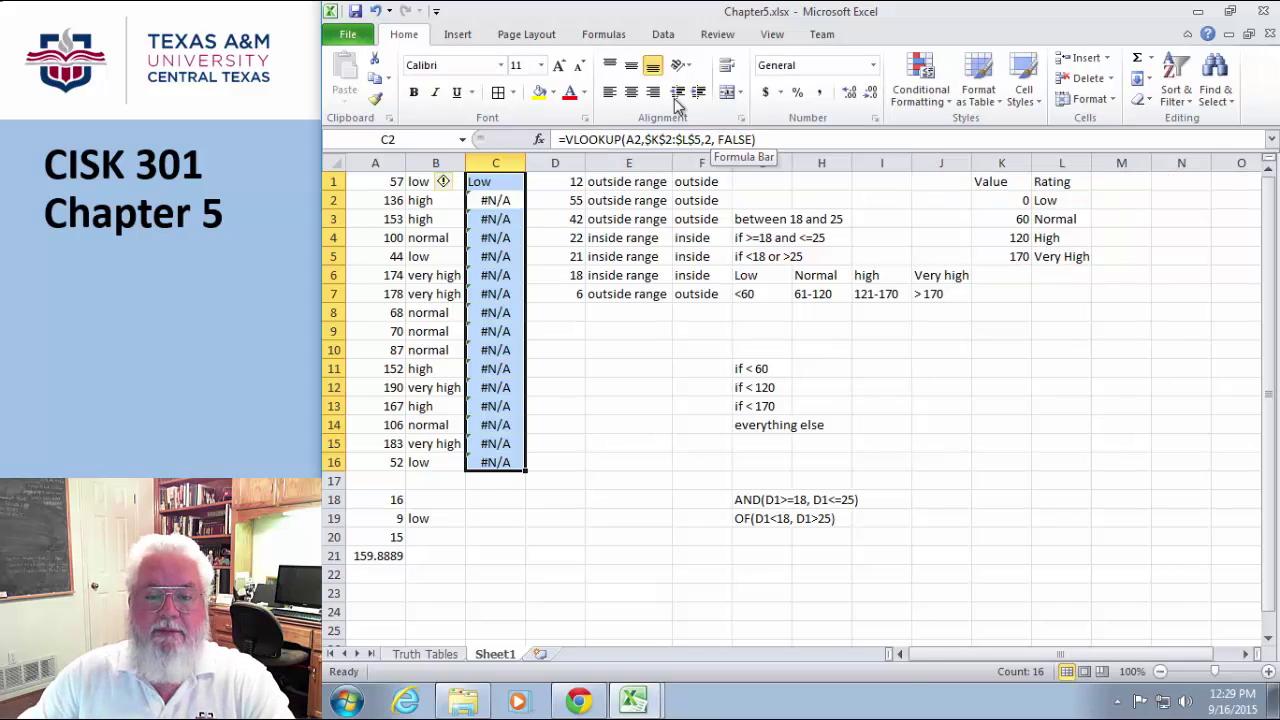
click(479, 184)
drag(525, 190, 521, 466)
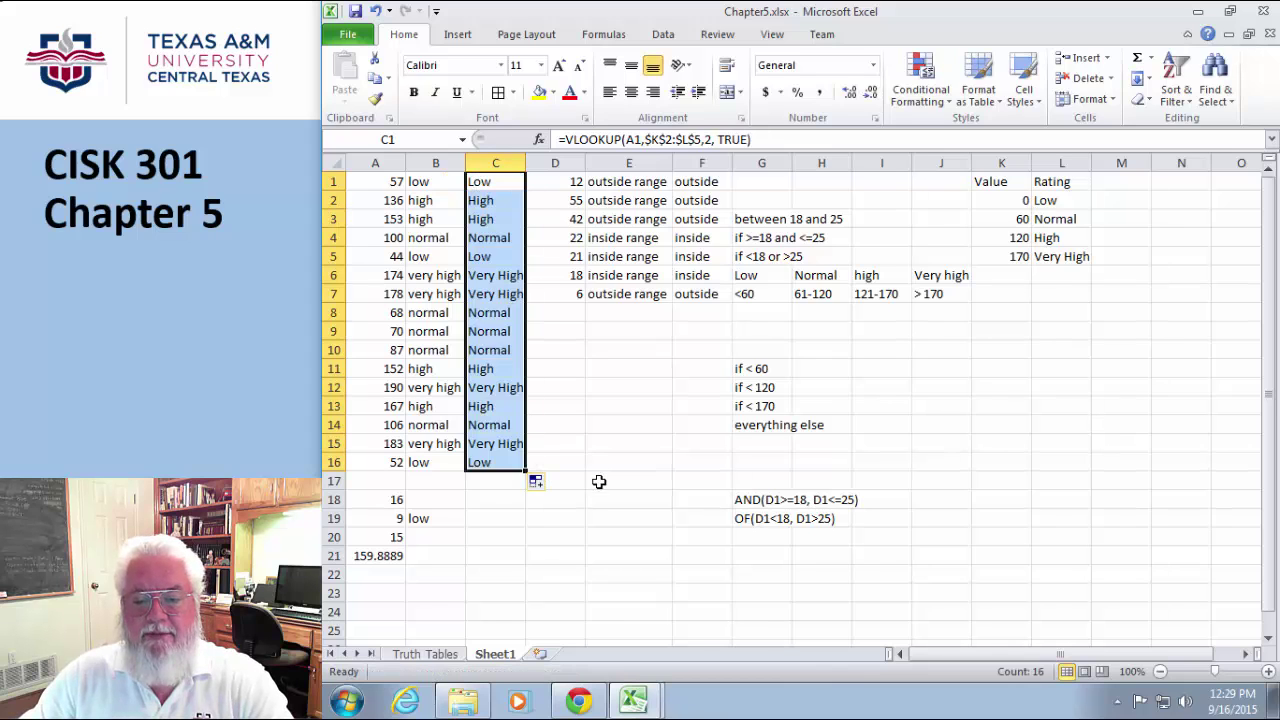
click(606, 500)
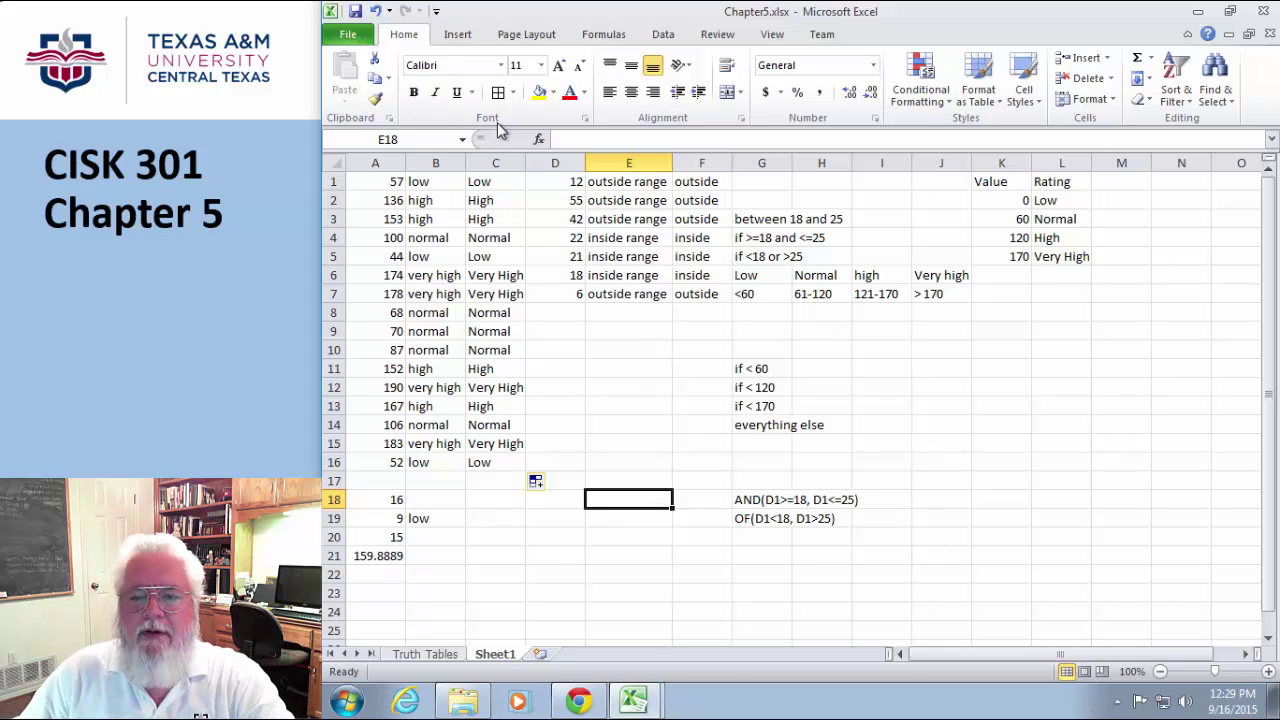
Insert a blank column between column C and the existing column D.
click(553, 162)
right_click(552, 152)
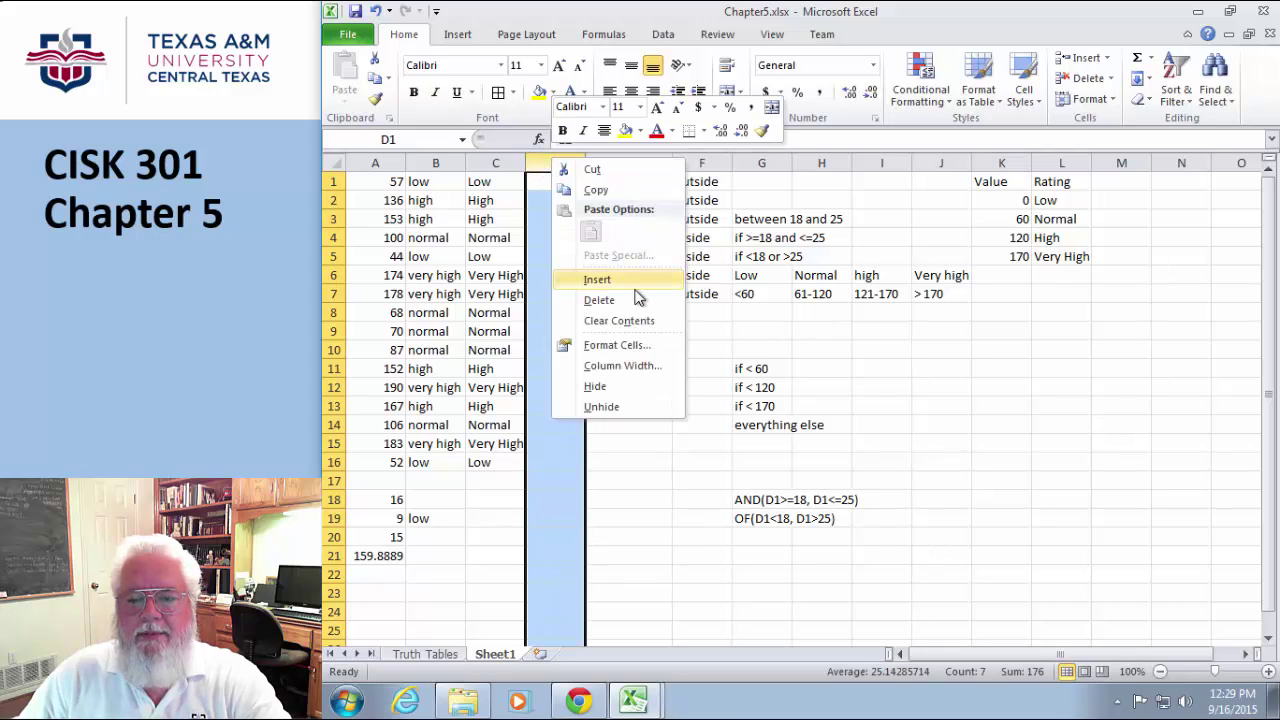
click(612, 278)
Enter =MATCH(A1,L2:L5) in cell D1 to find the position of A1 in the Value list.
click(542, 180)
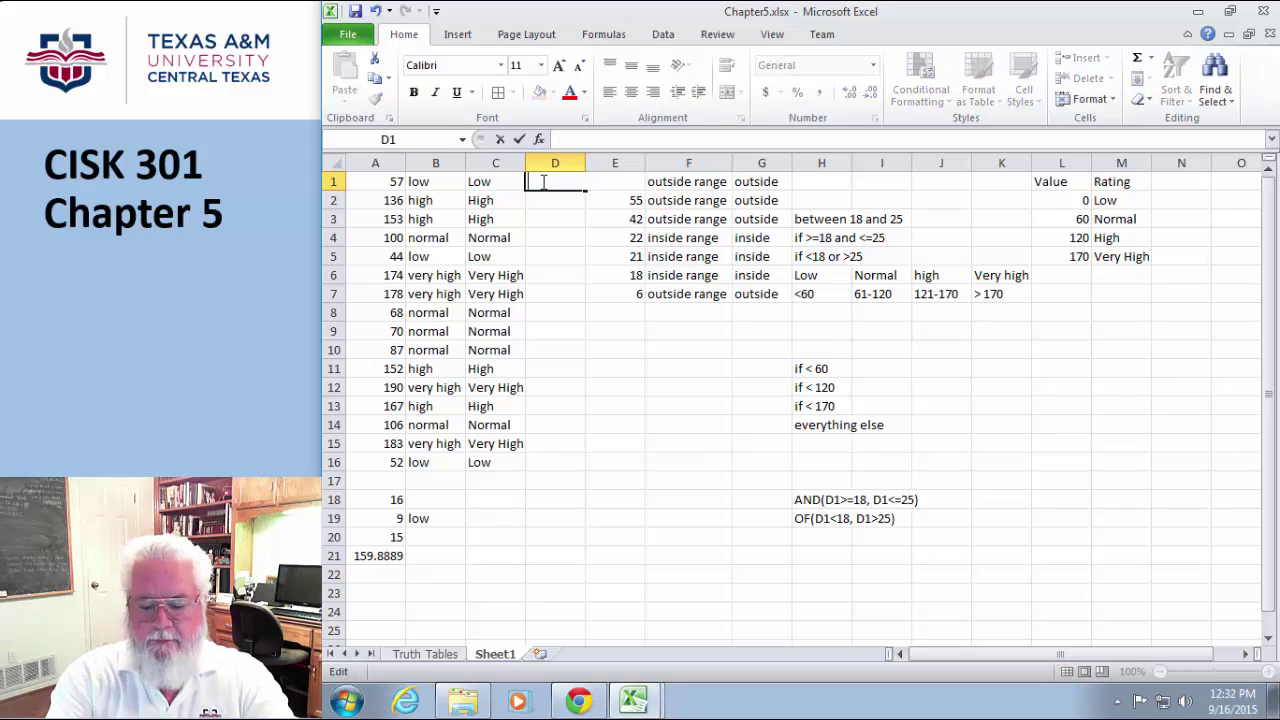
text(=Mat)
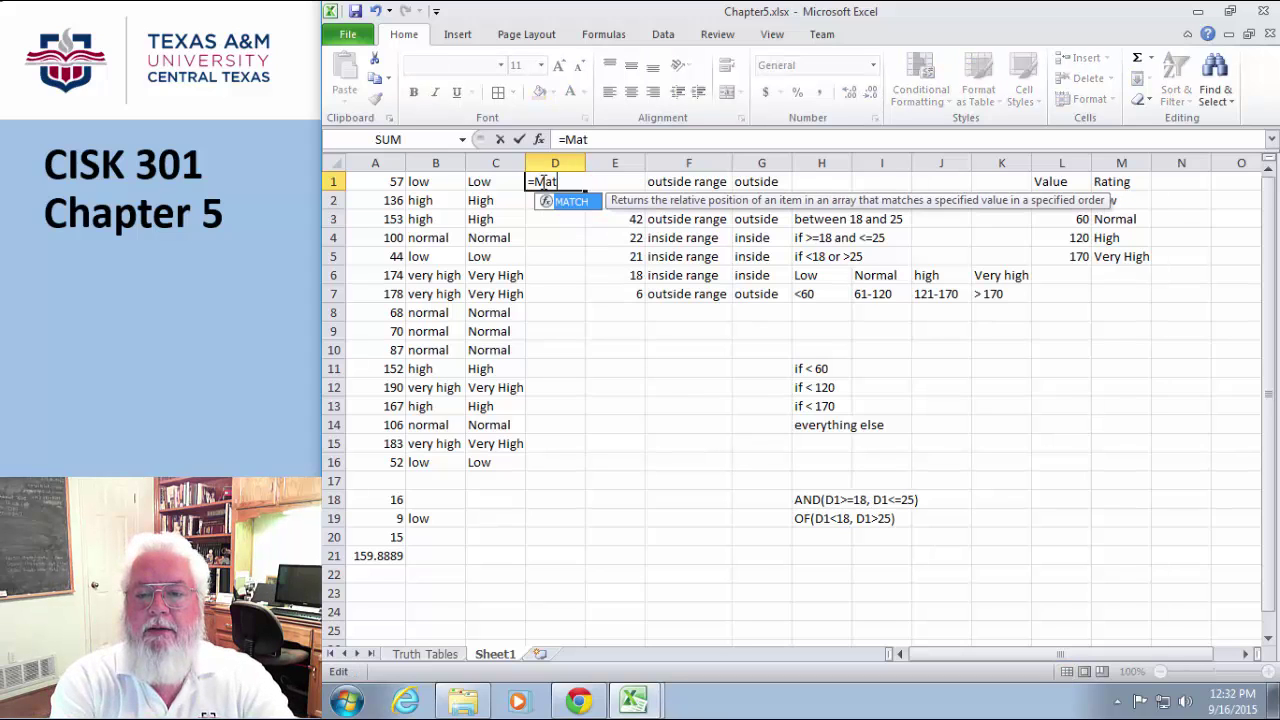
text(ch()
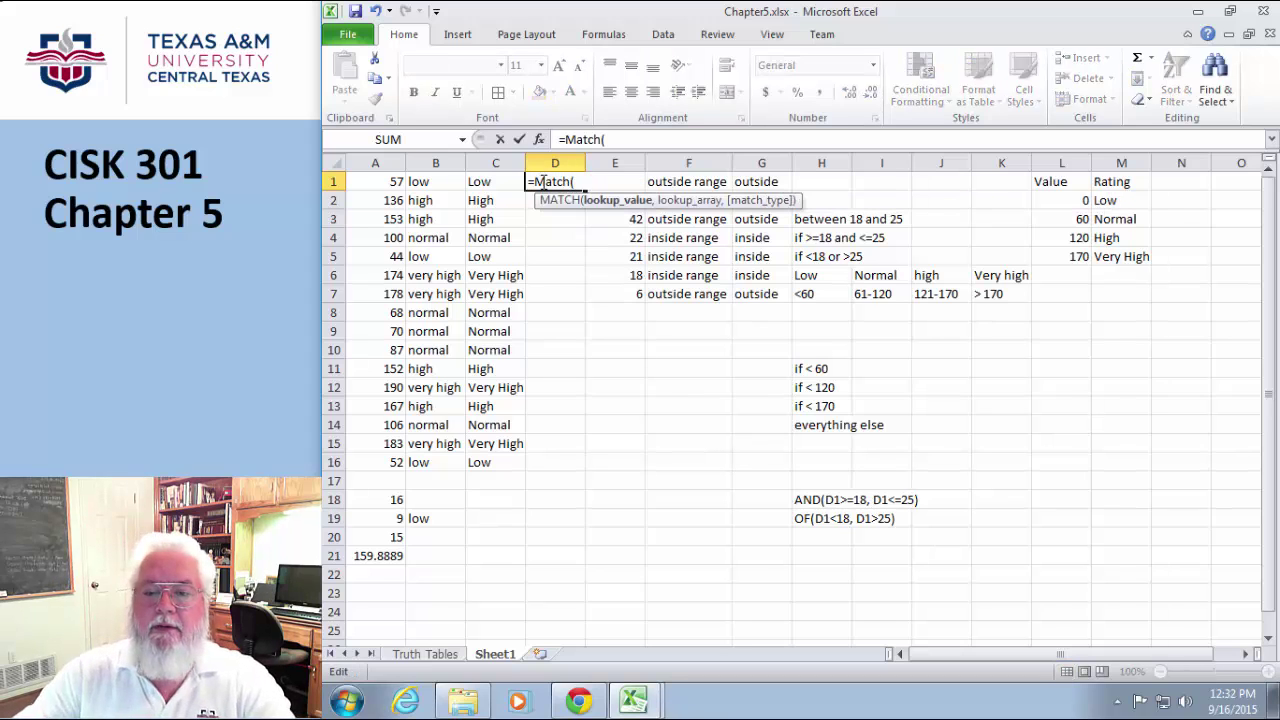
click(388, 181)
text(,)
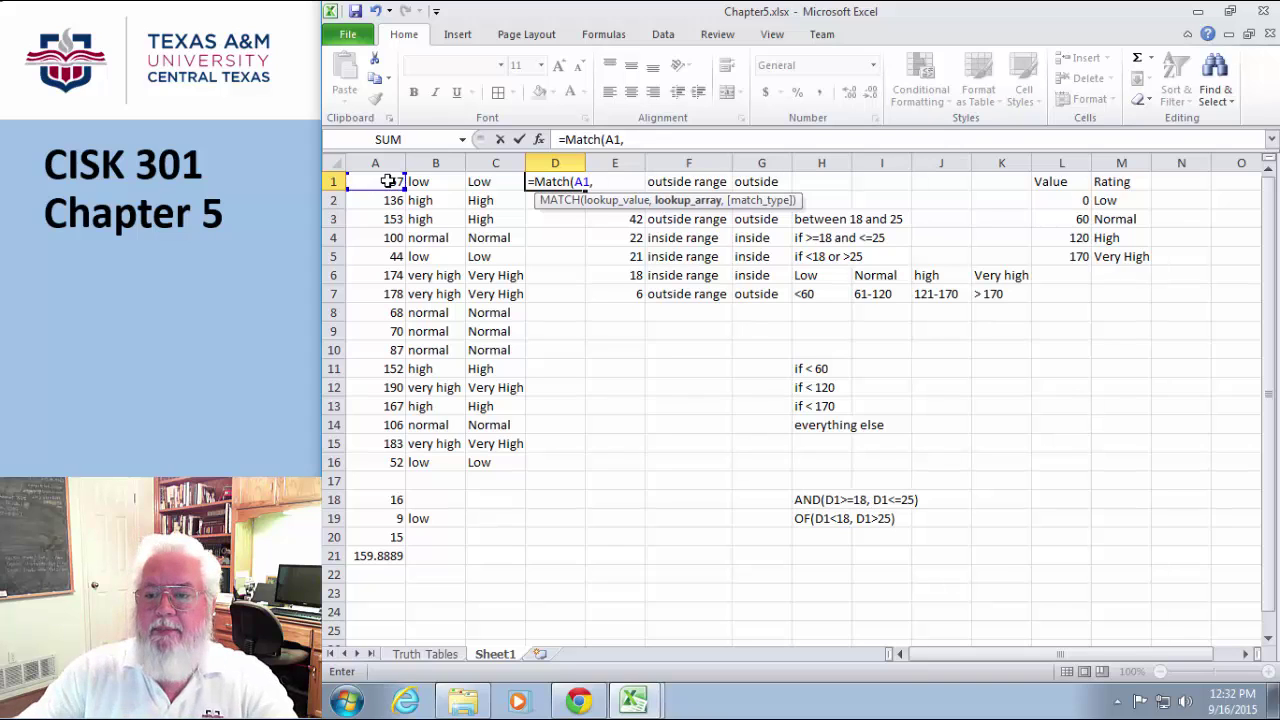
drag(1074, 207, 1074, 255)
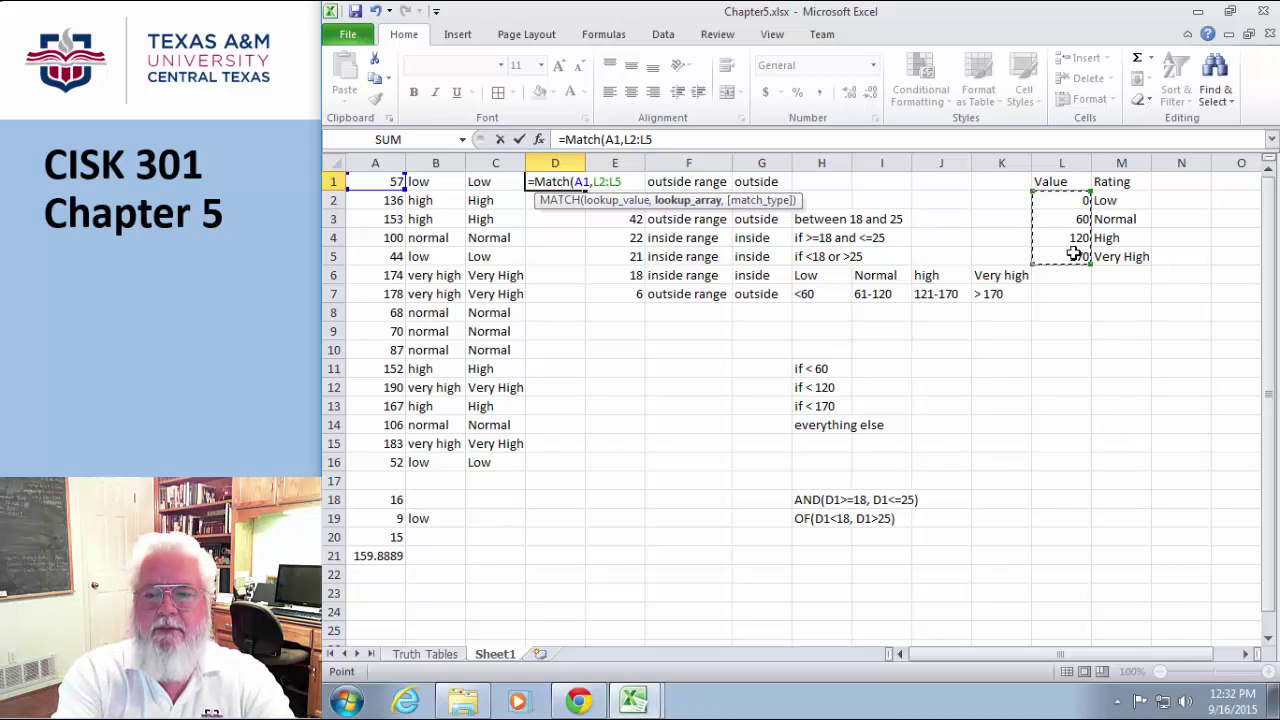
text())
key(Return)
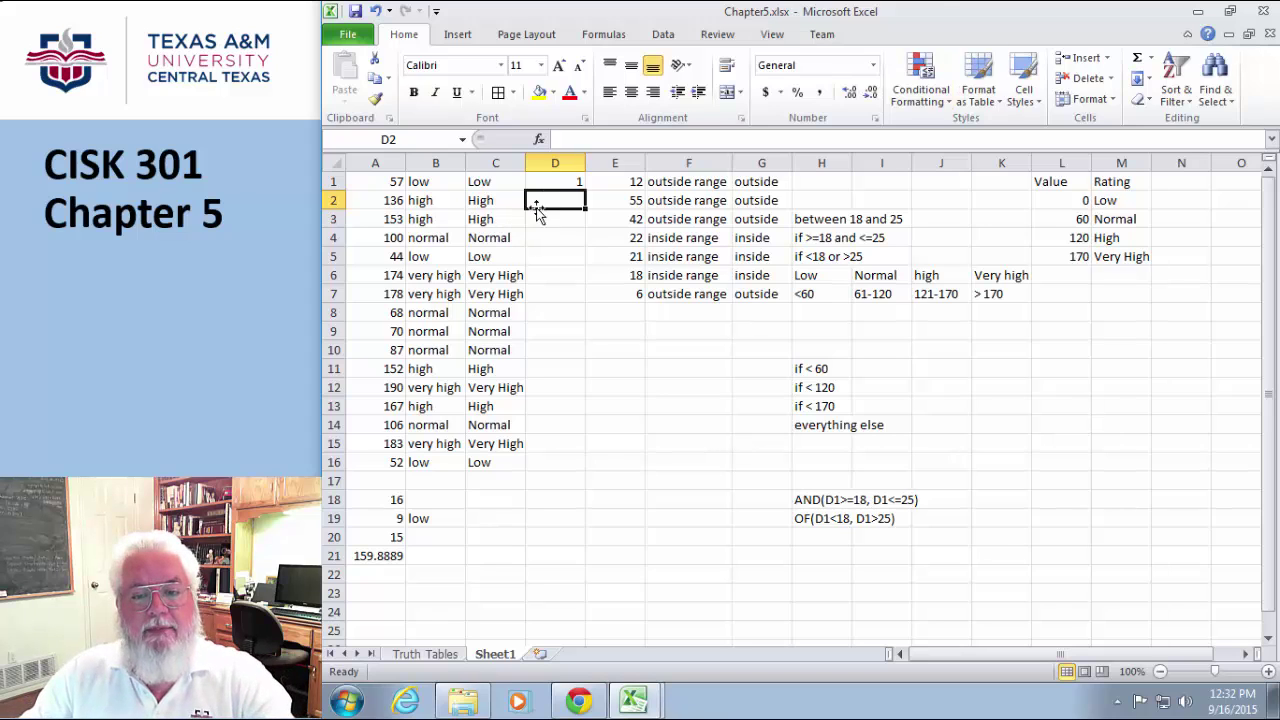
Make the D1 MATCH lookup array absolute as $L$2:$L$5 and fill the formula down through D16.
click(579, 179)
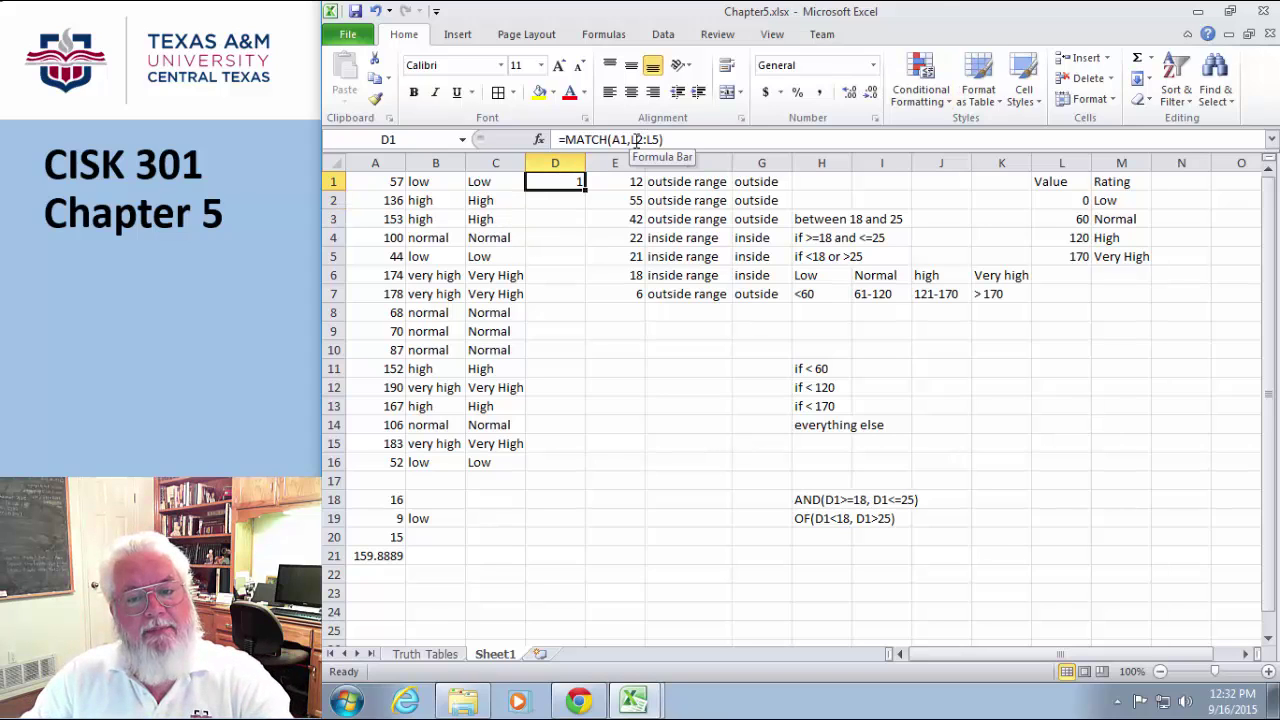
click(631, 141)
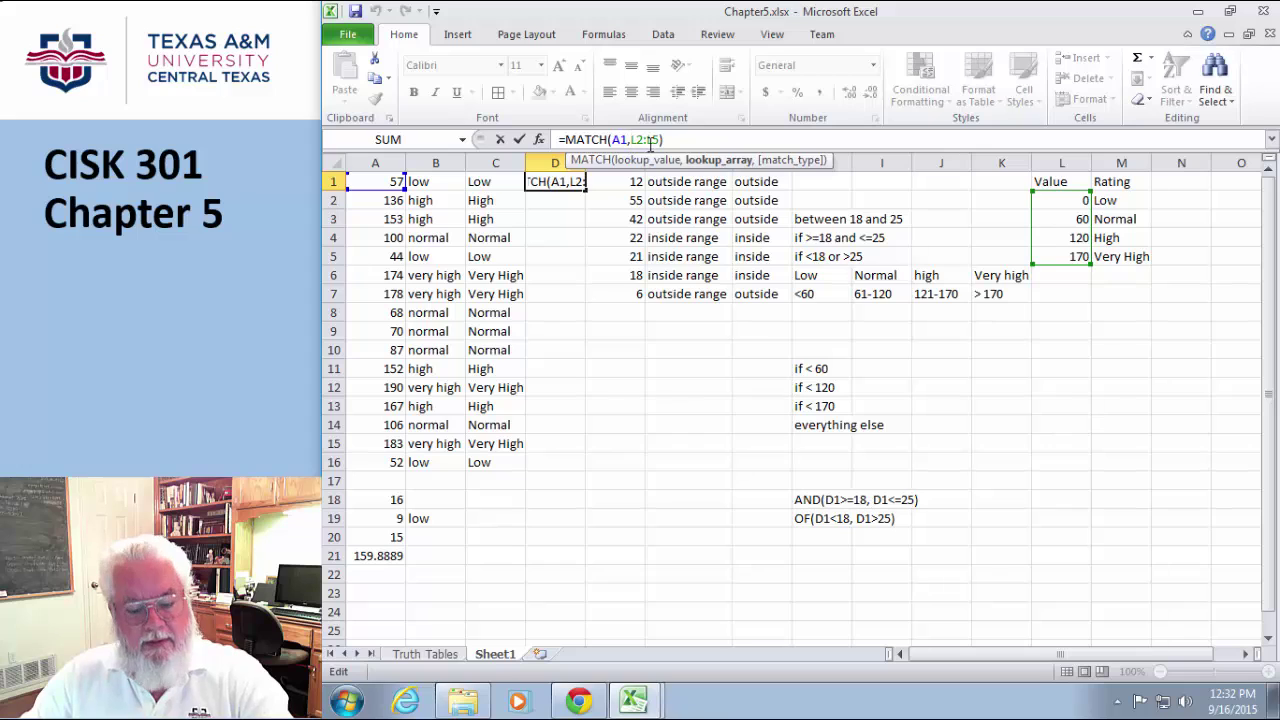
text($)
click(643, 140)
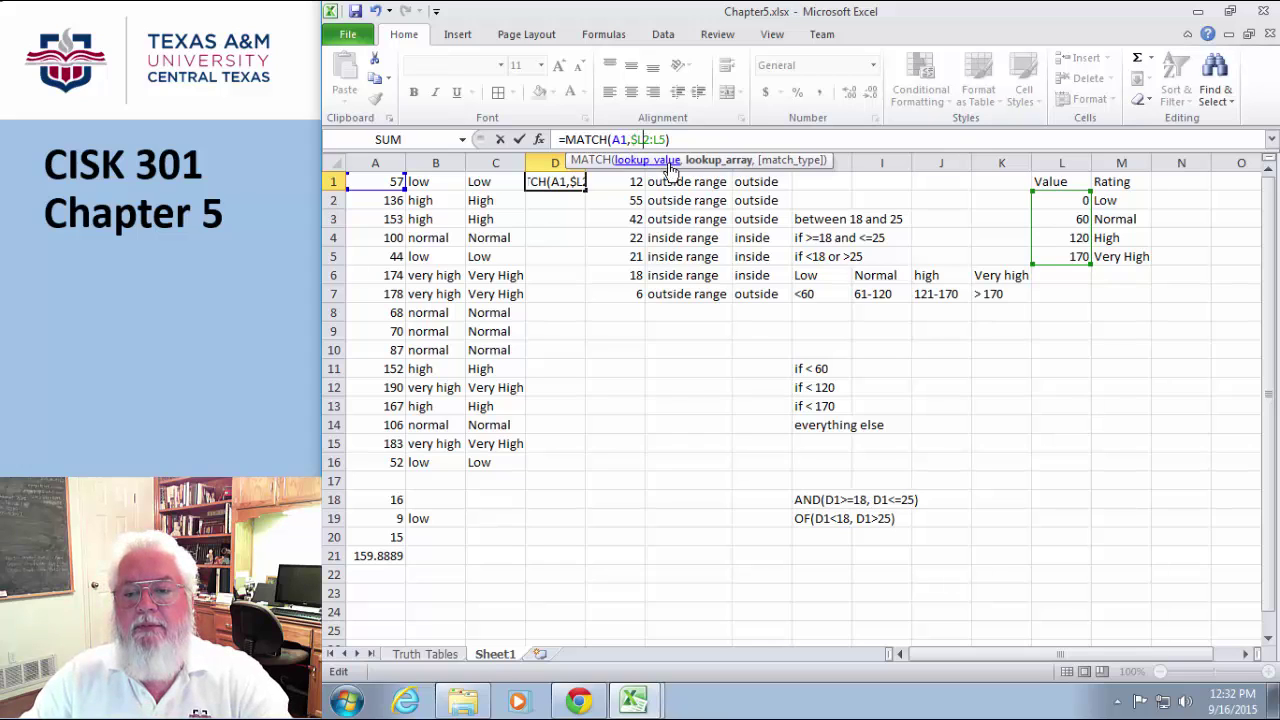
text($)
click(661, 139)
text($)
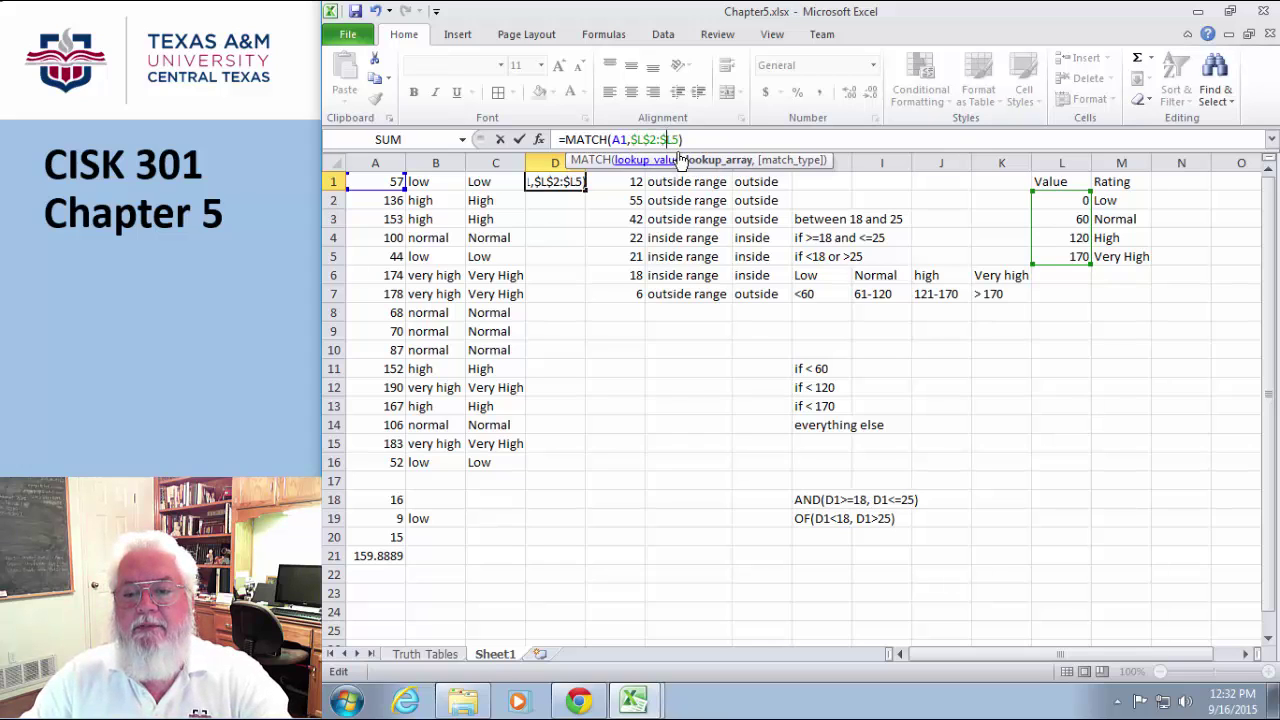
click(675, 140)
text($)
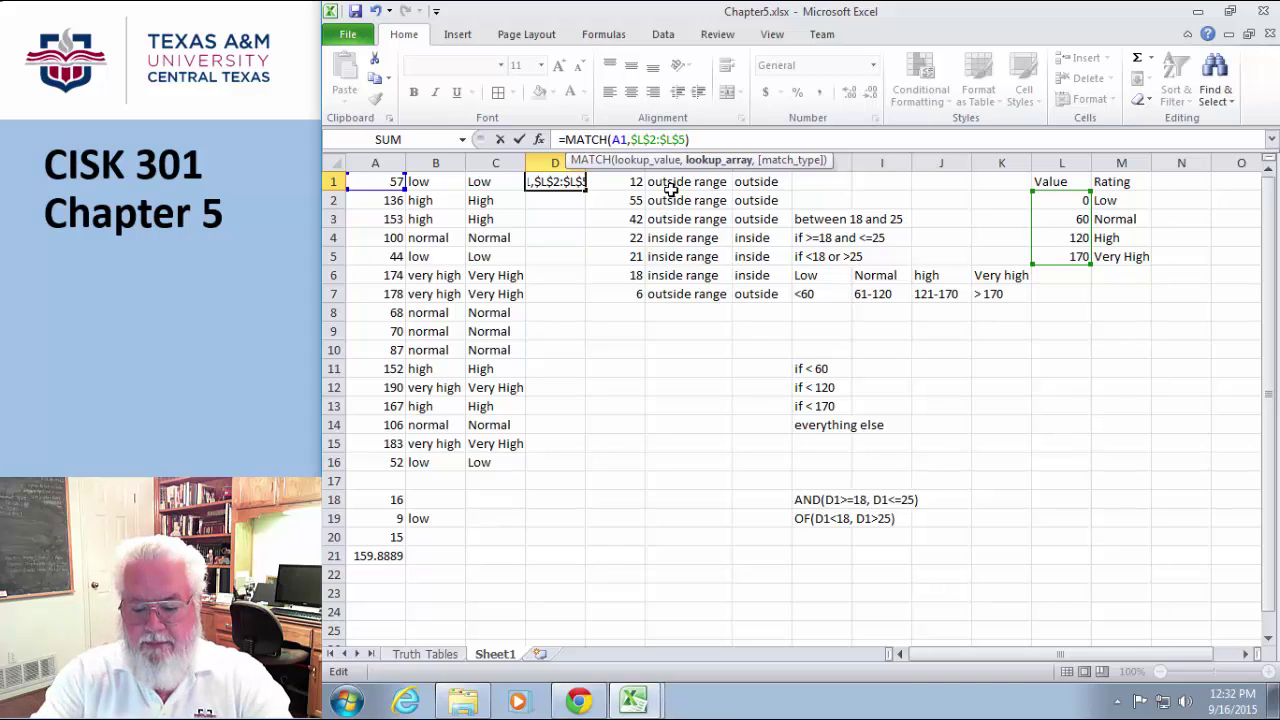
key(ctrl+Return)
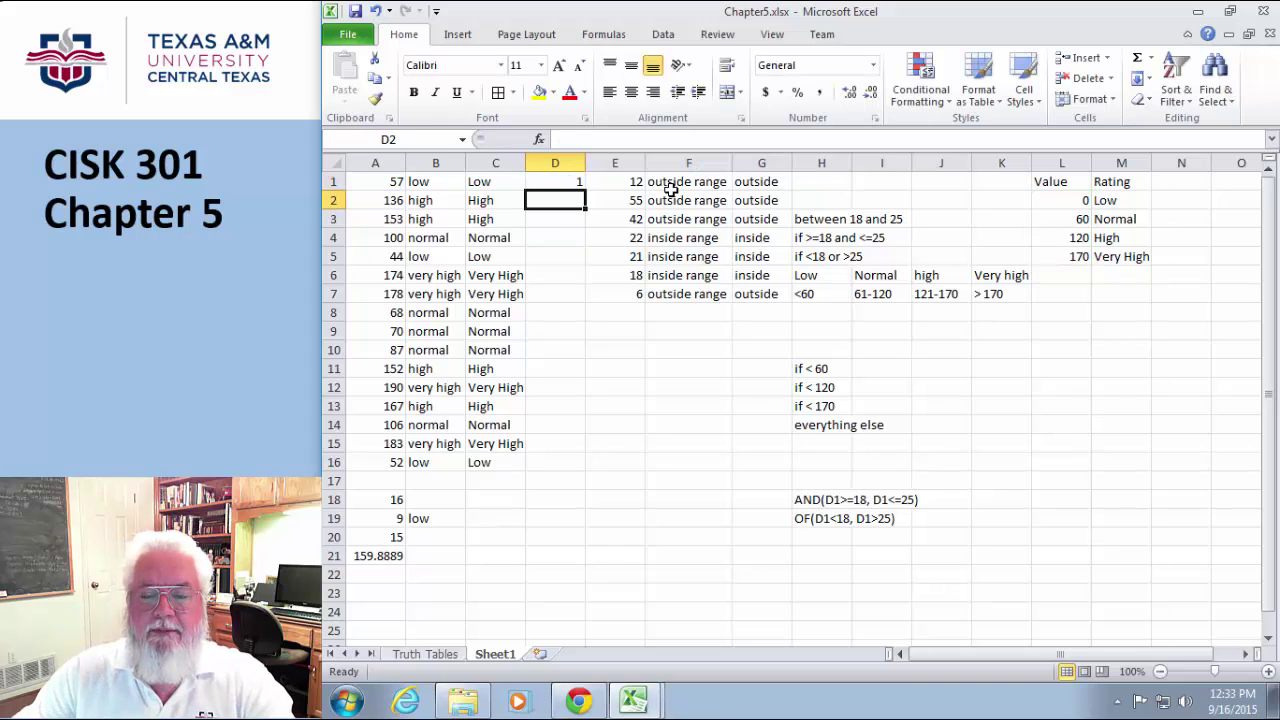
drag(576, 182, 585, 468)
click(665, 460)
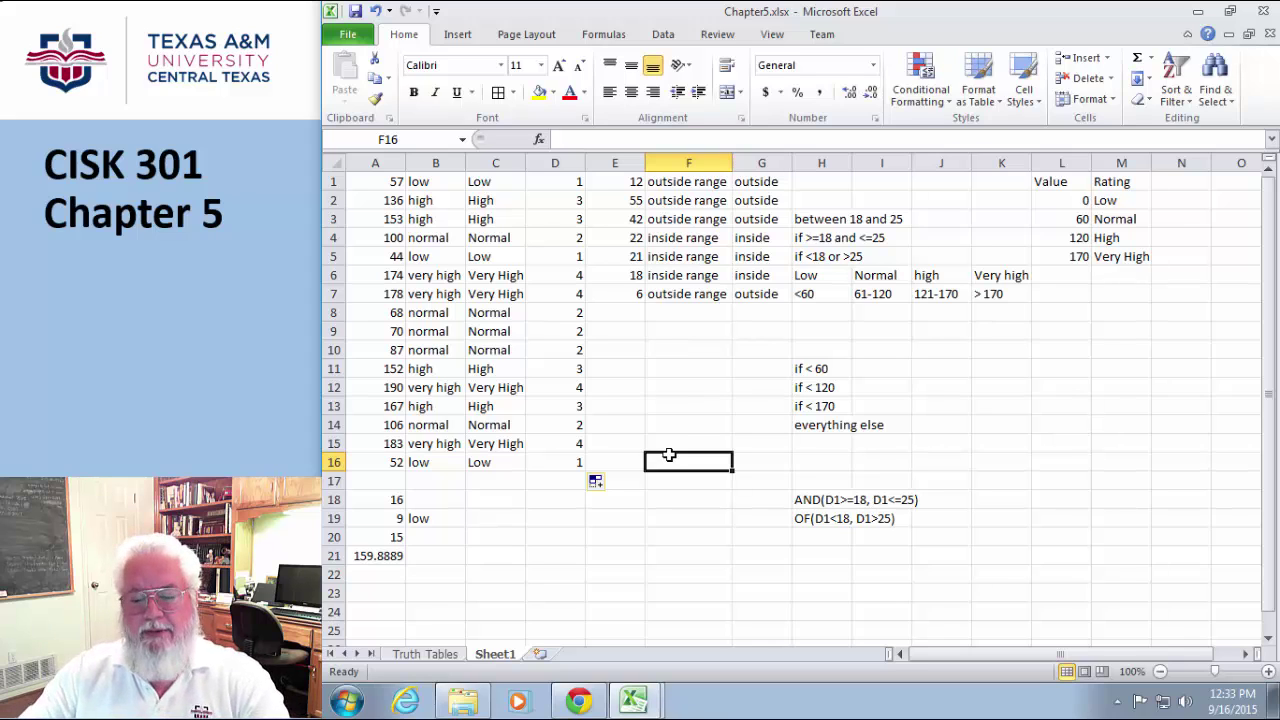
Switch to the e03ws05GolfSales.xlsx workbook and enter =INDEX(J9:P23, 2,2) in cell N4 of the Transactions sheet.
click(638, 695)
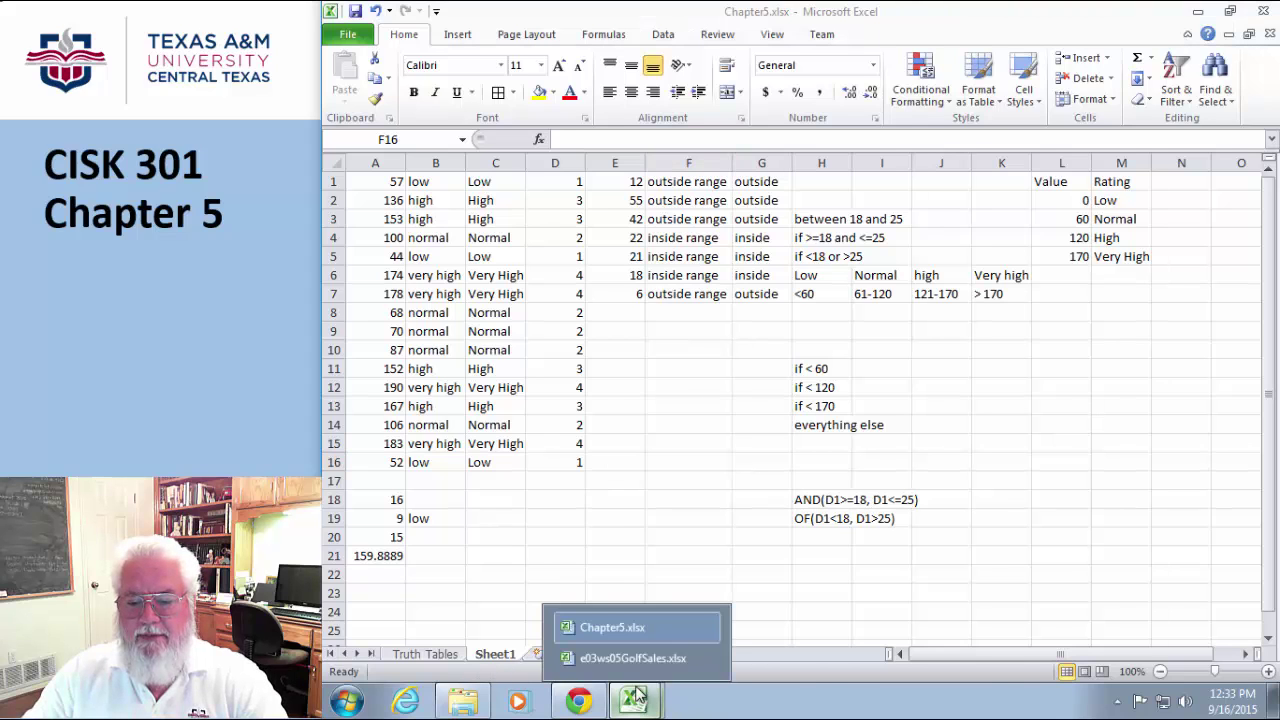
click(633, 658)
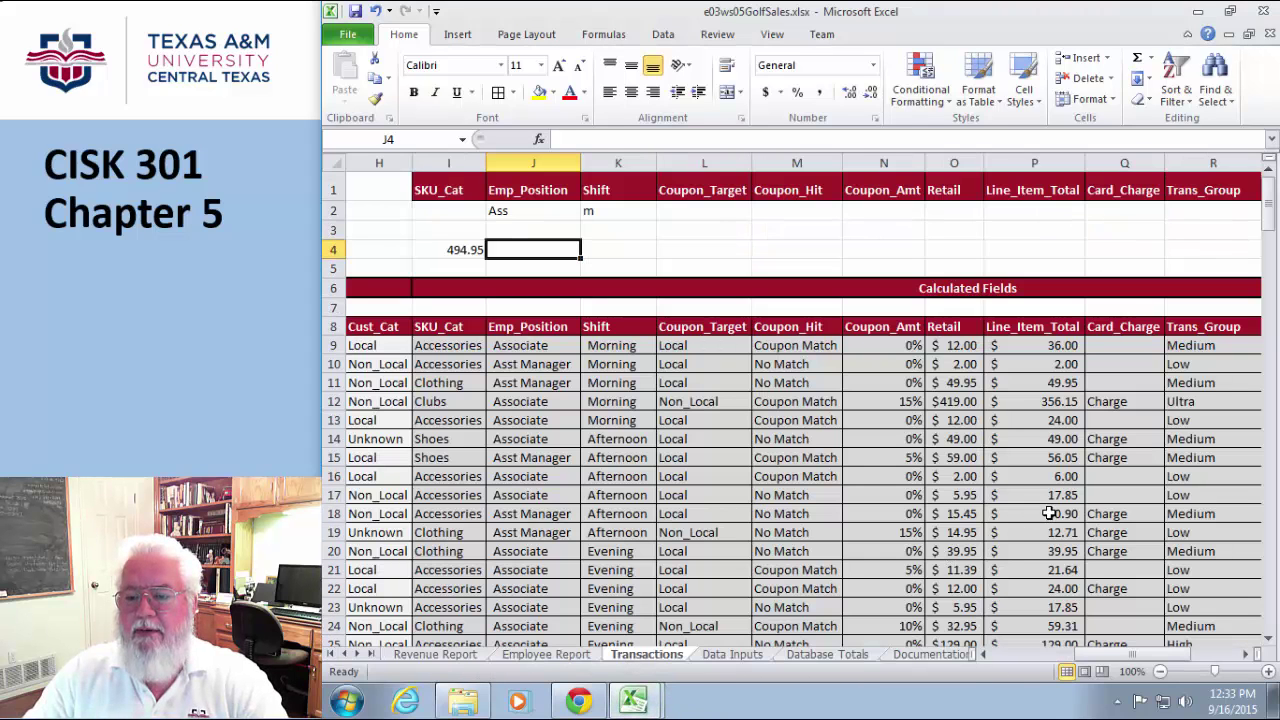
click(878, 249)
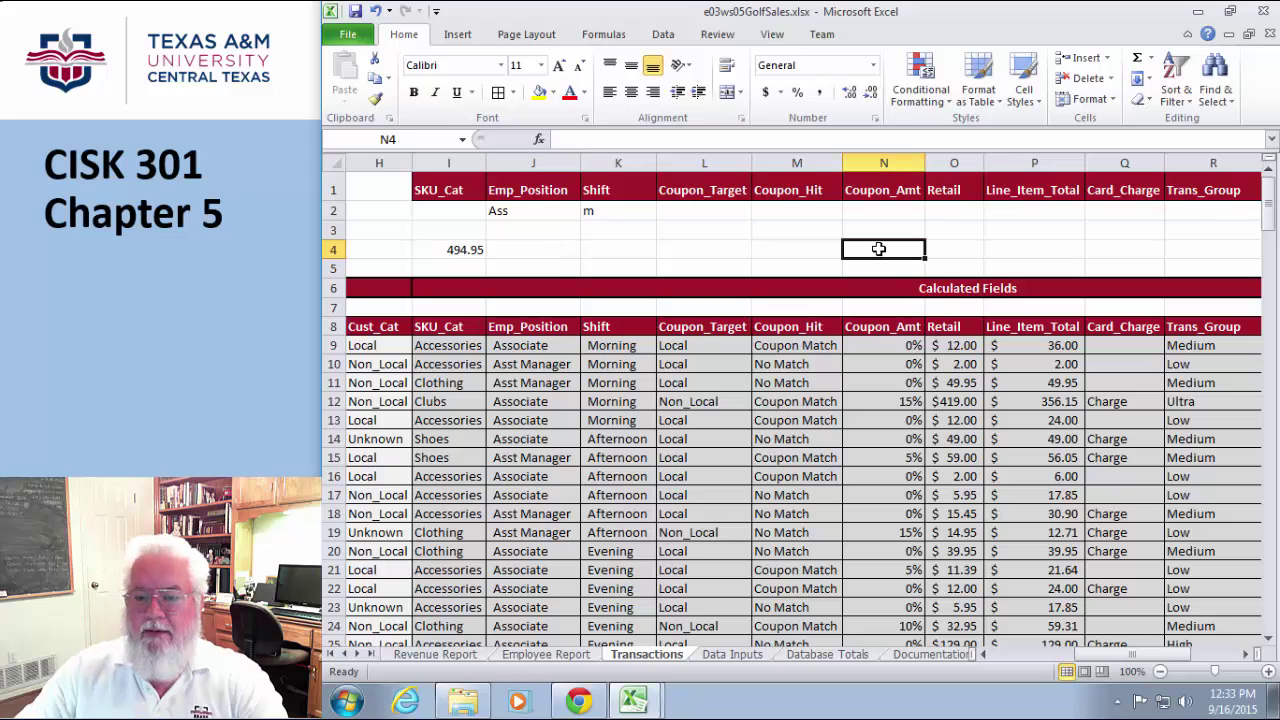
text(=)
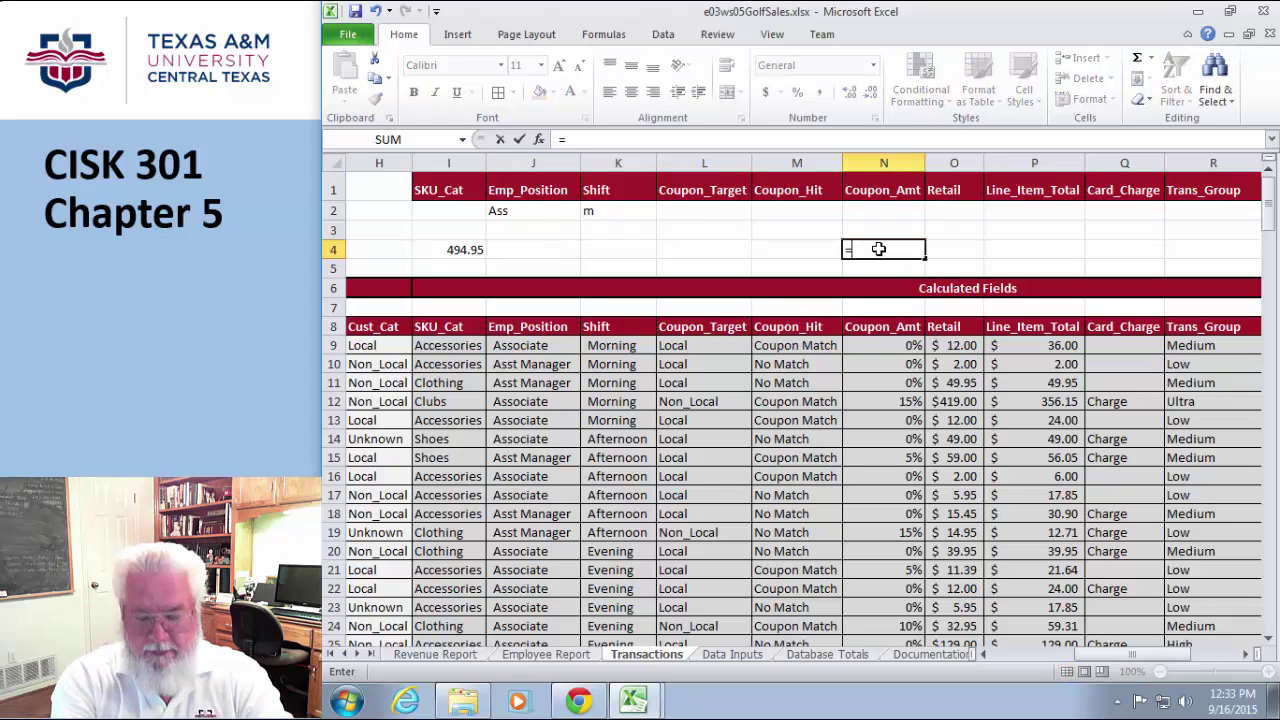
text(INdex()
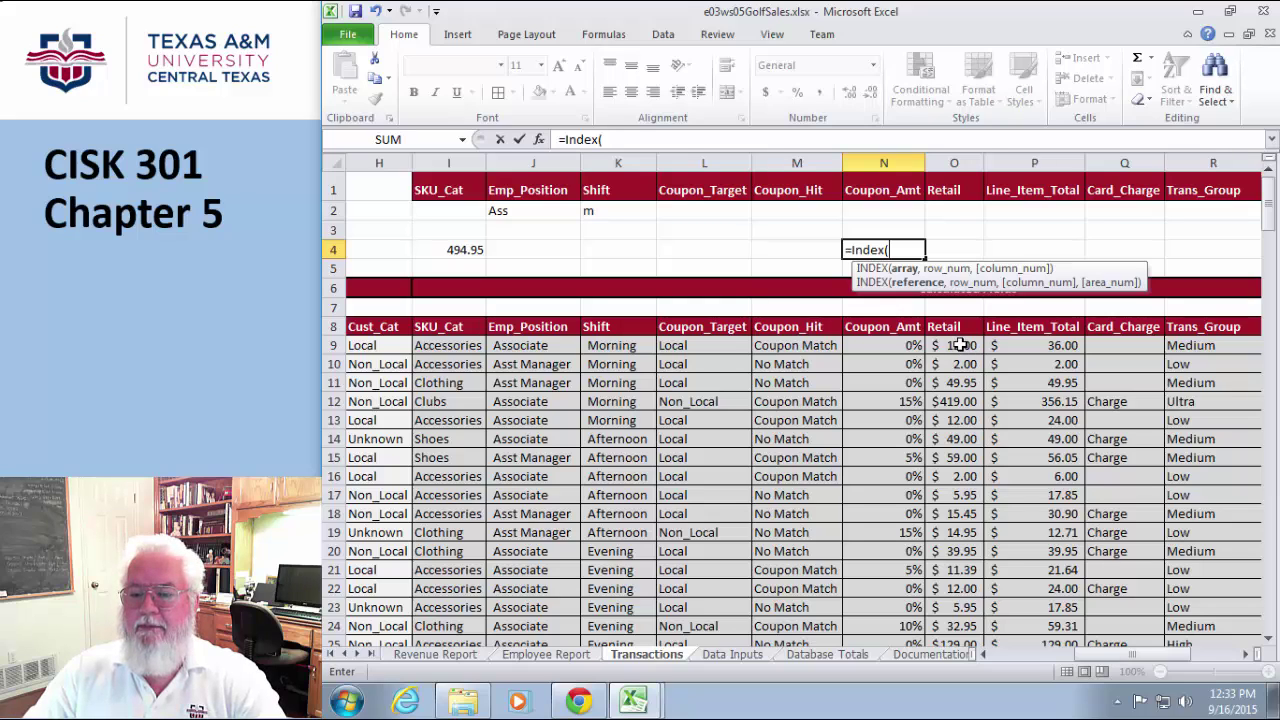
drag(960, 345, 958, 625)
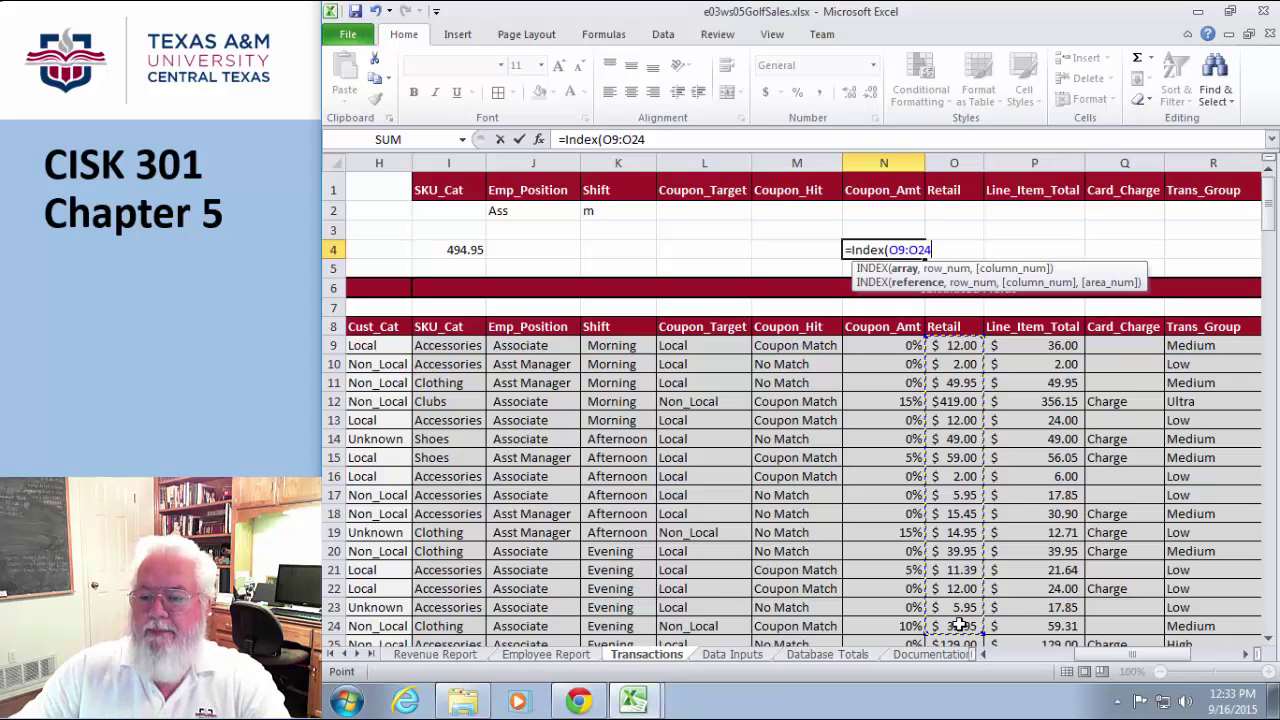
click(1110, 420)
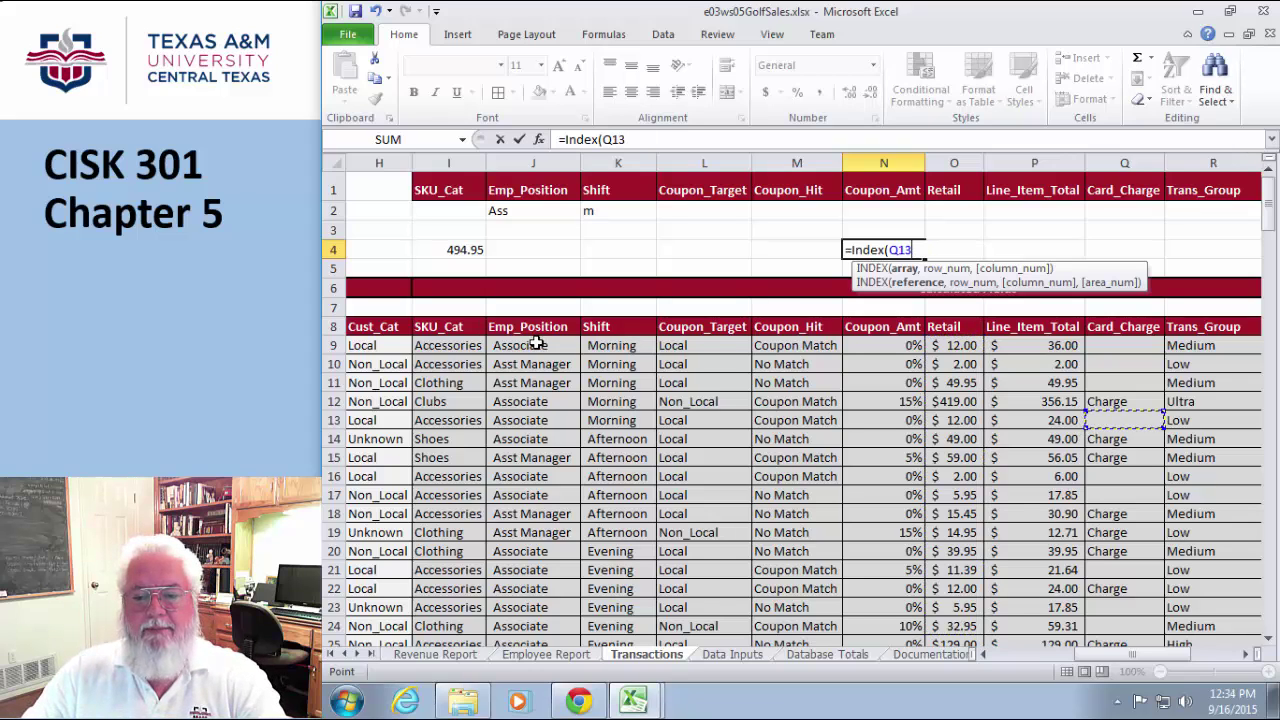
drag(545, 345, 1056, 610)
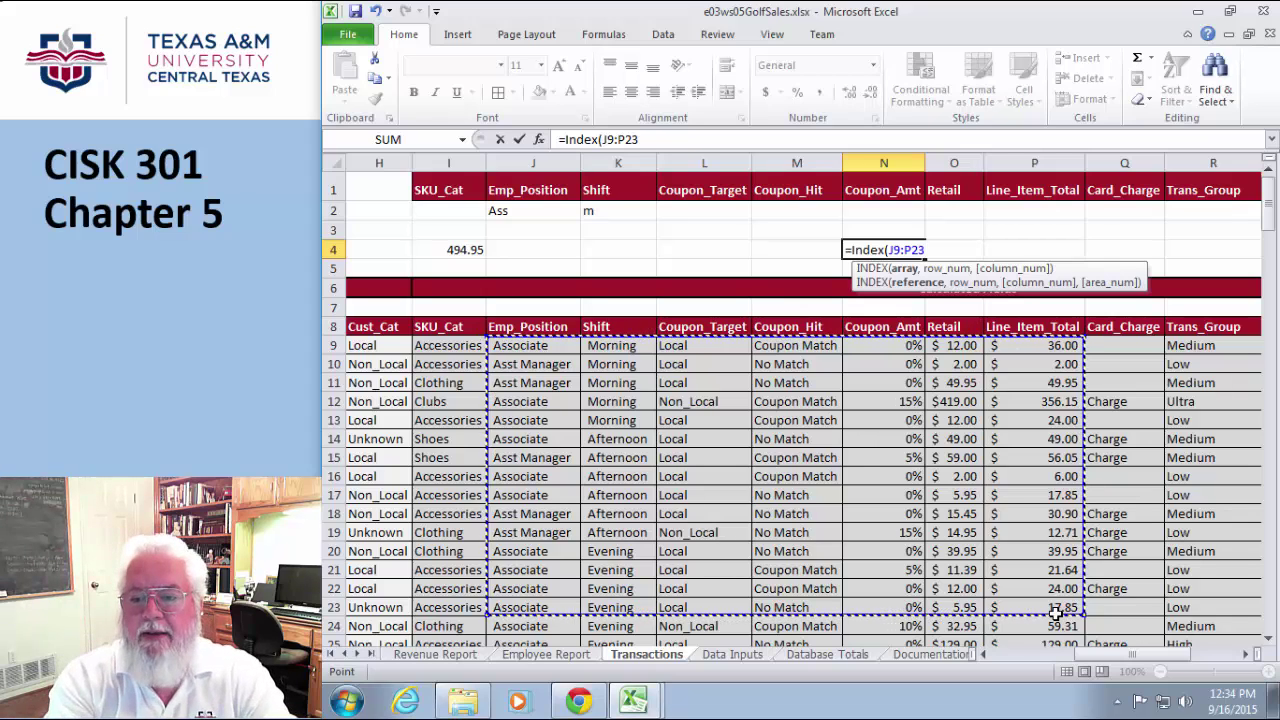
text(,)
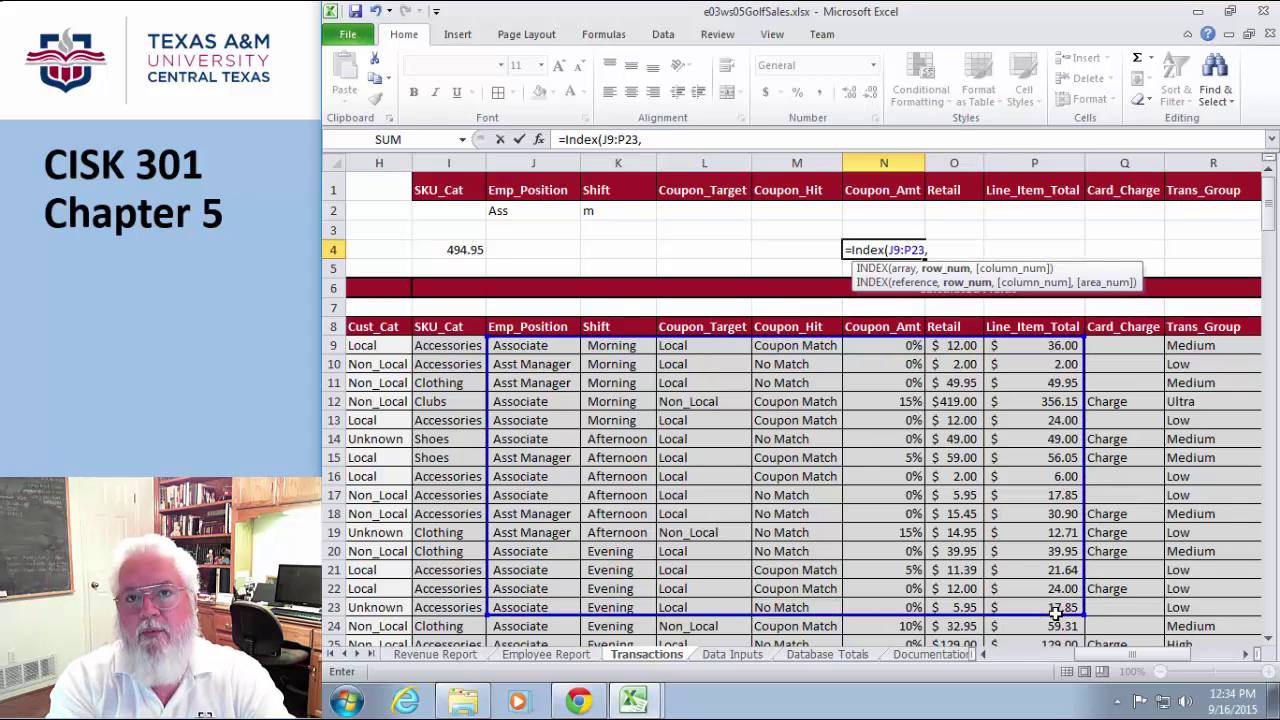
text( 2,)
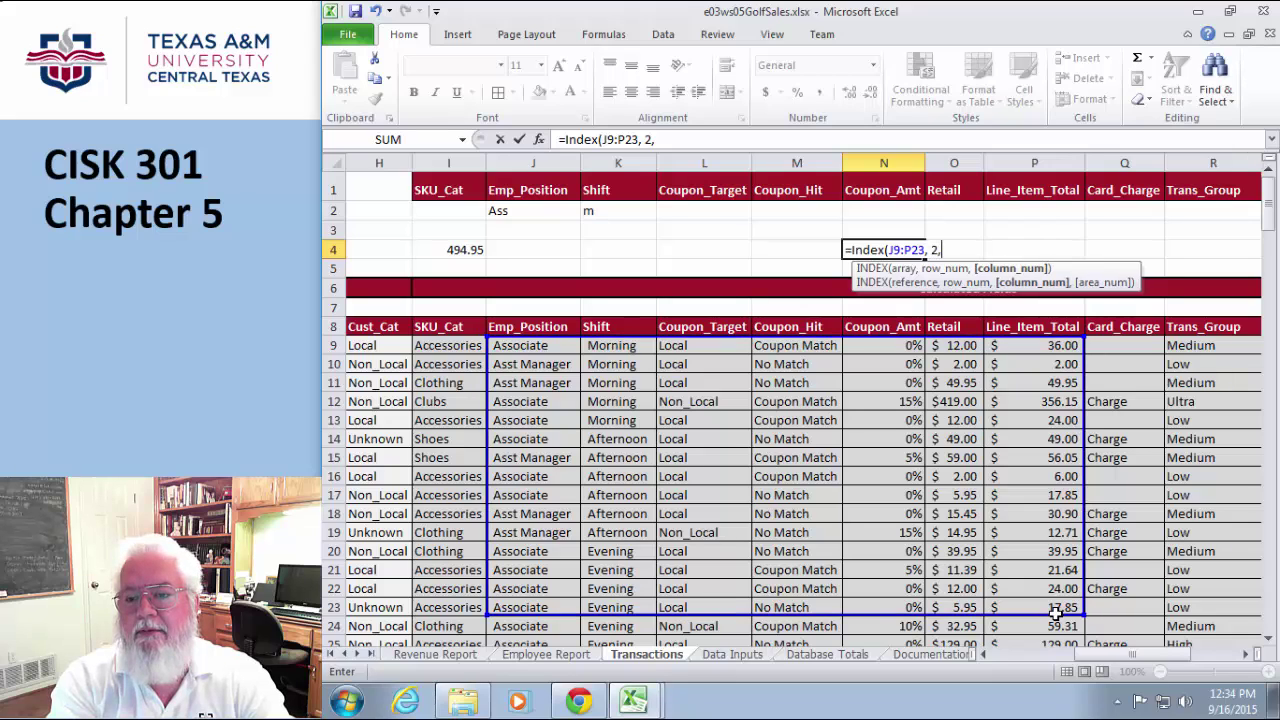
text(2))
key(Return)
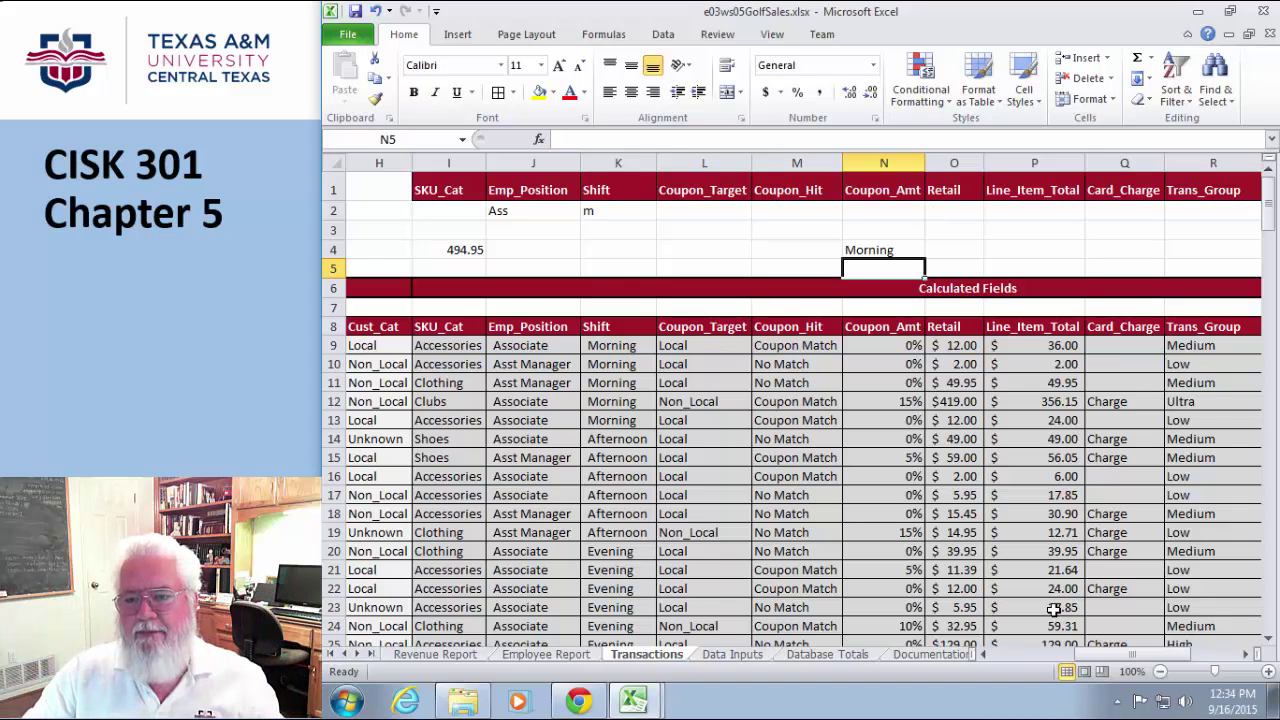
click(859, 251)
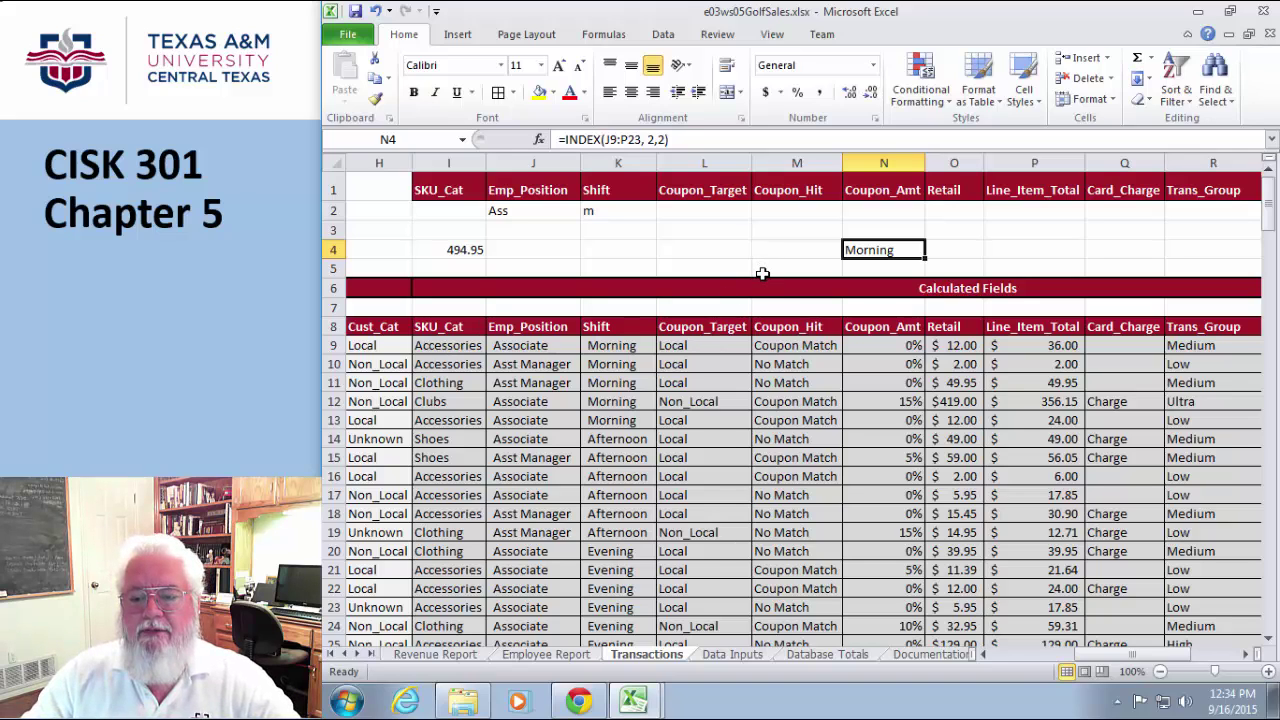
Switch to the Chapter5.xlsx workbook and enter the text A4 in cell E21 of Sheet1.
click(638, 704)
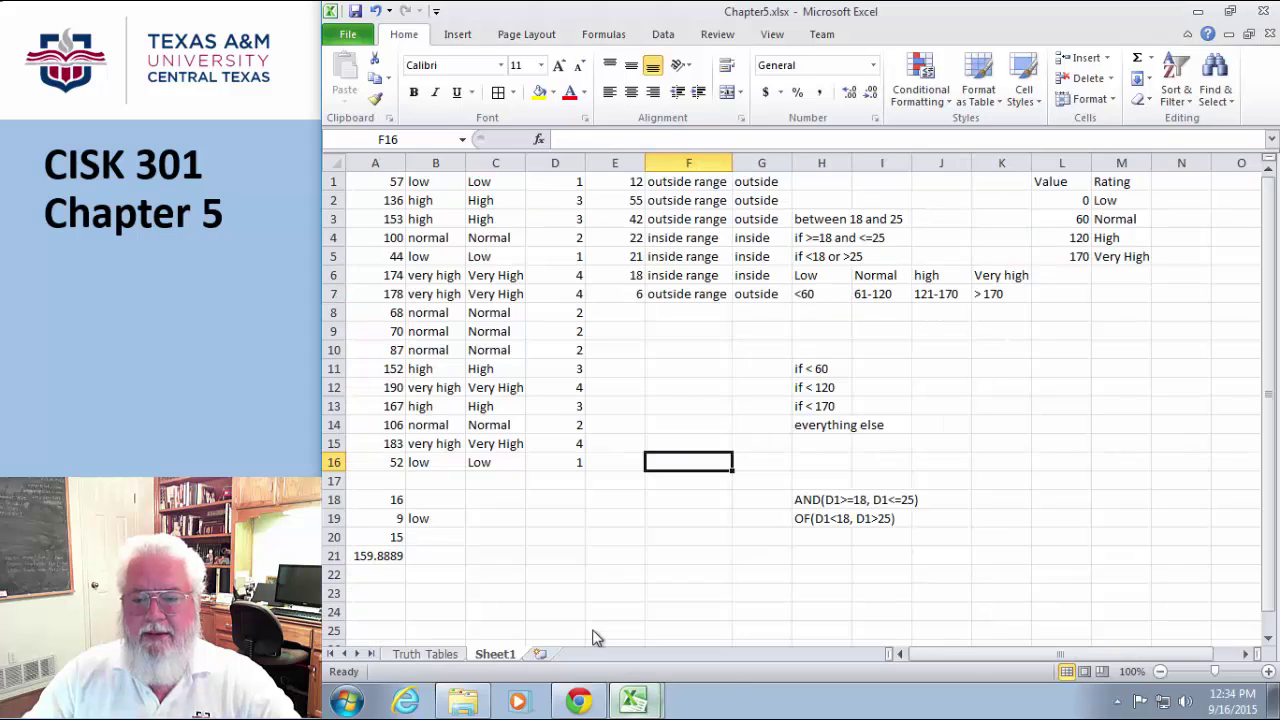
click(594, 628)
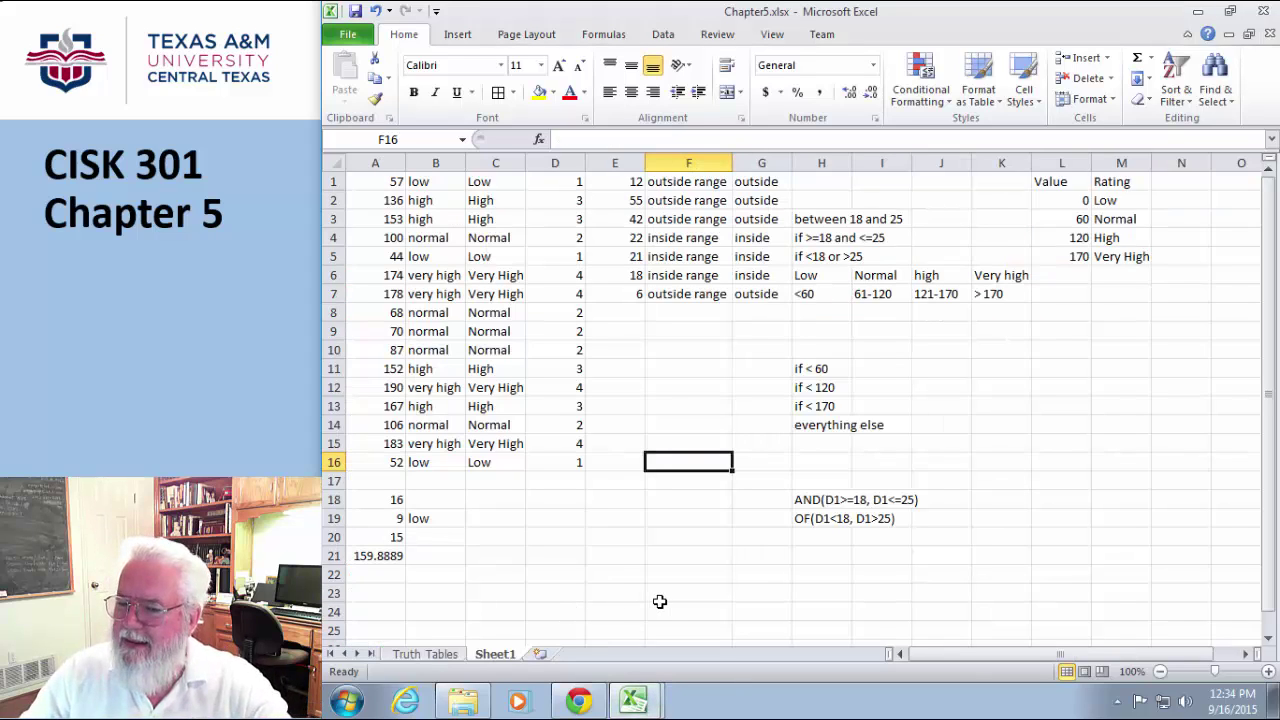
click(620, 557)
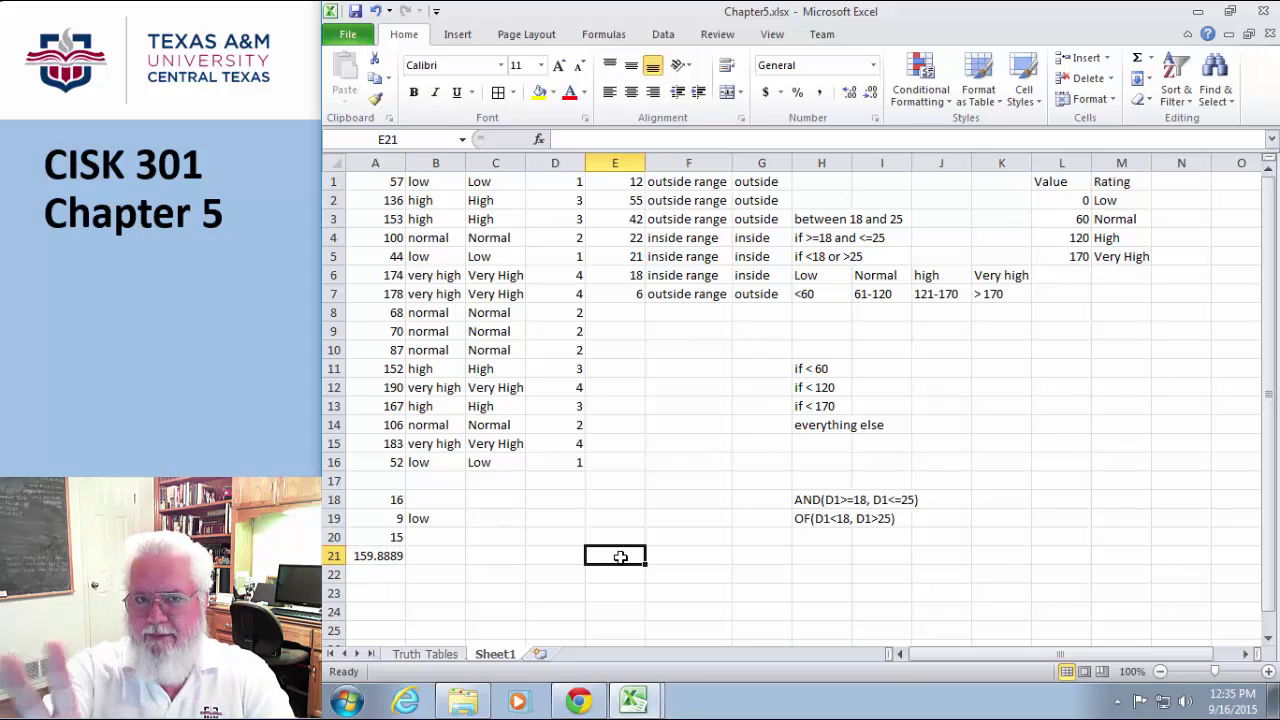
text(A4)
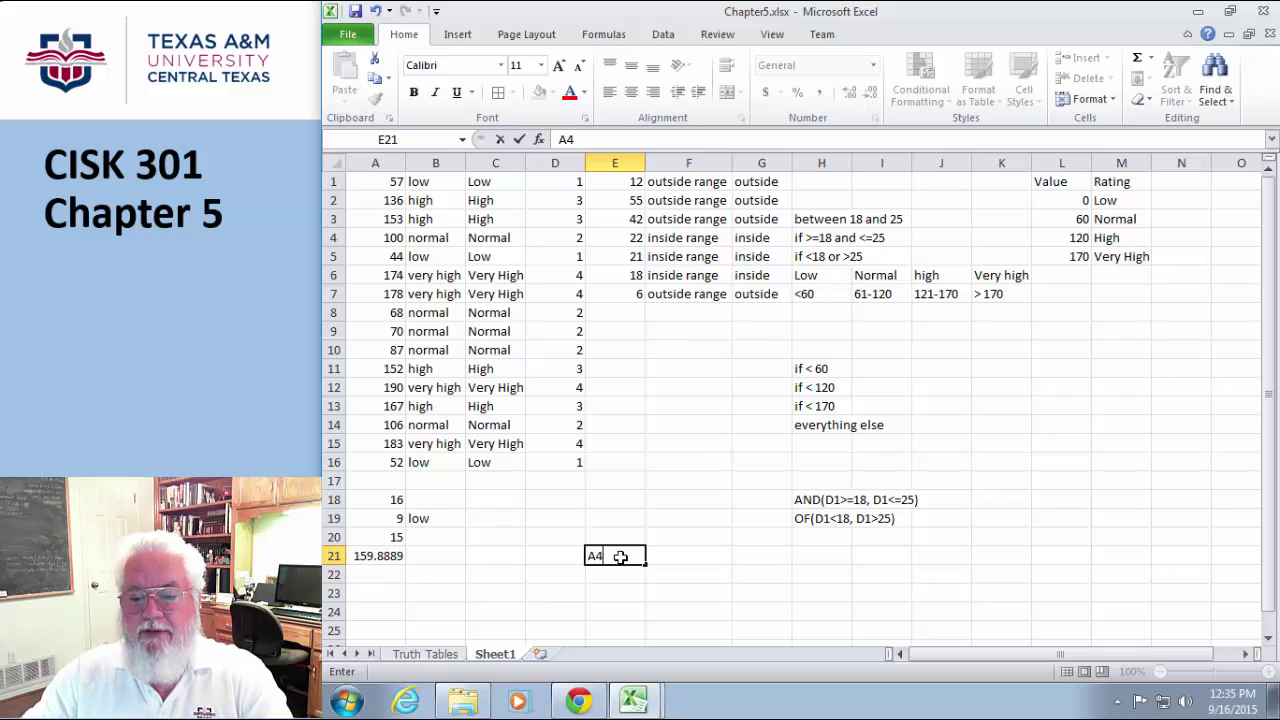
Enter =INDIRECT(E21) in cell E23 to return the value of the cell named in E21.
click(619, 590)
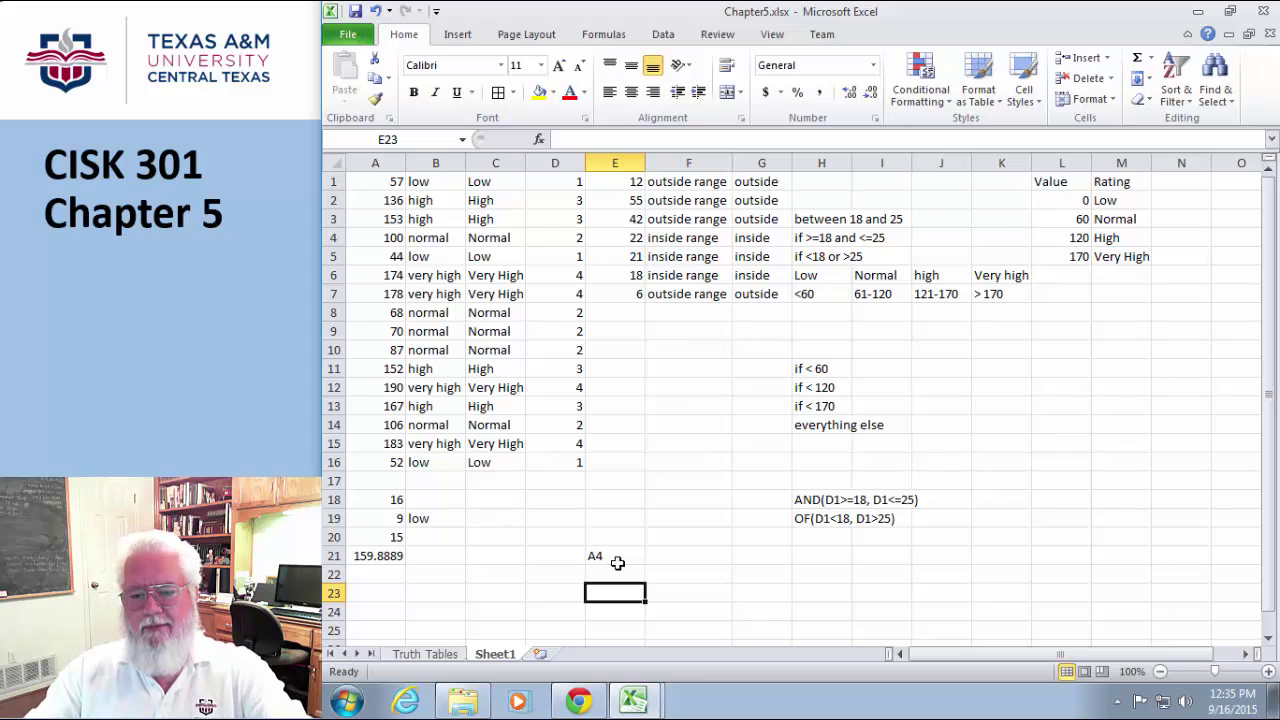
text(=)
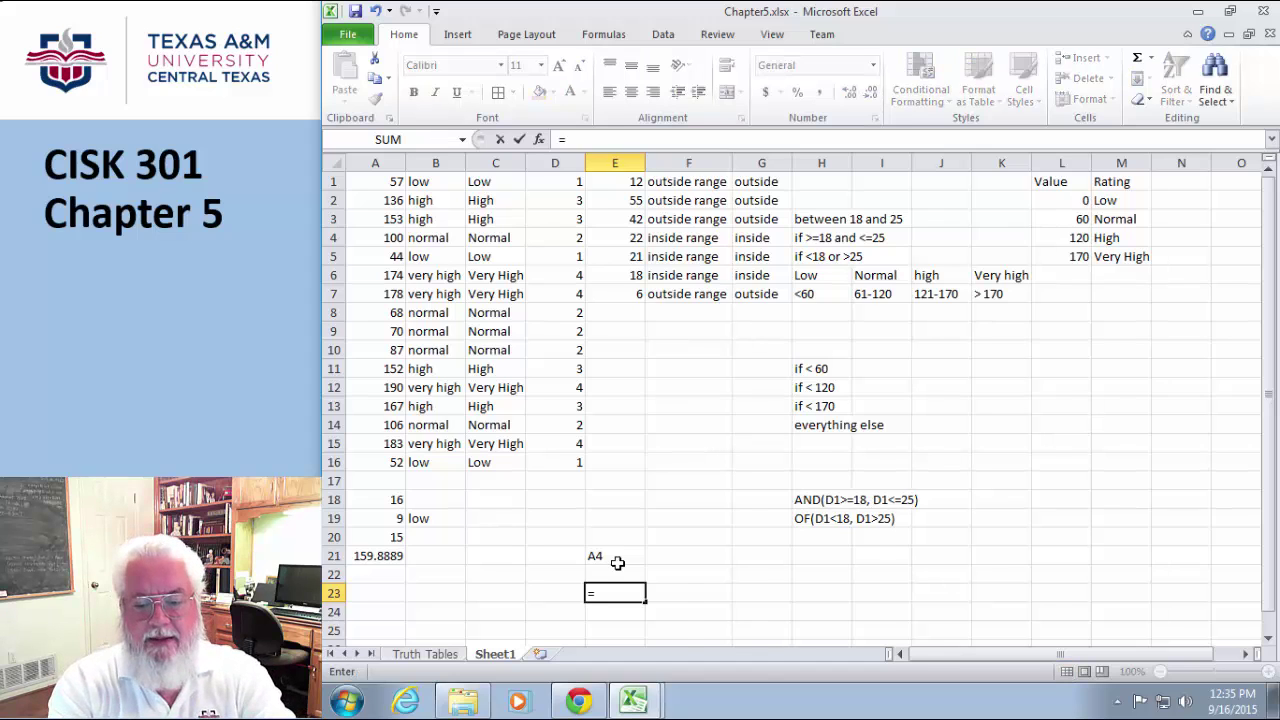
text(Ind)
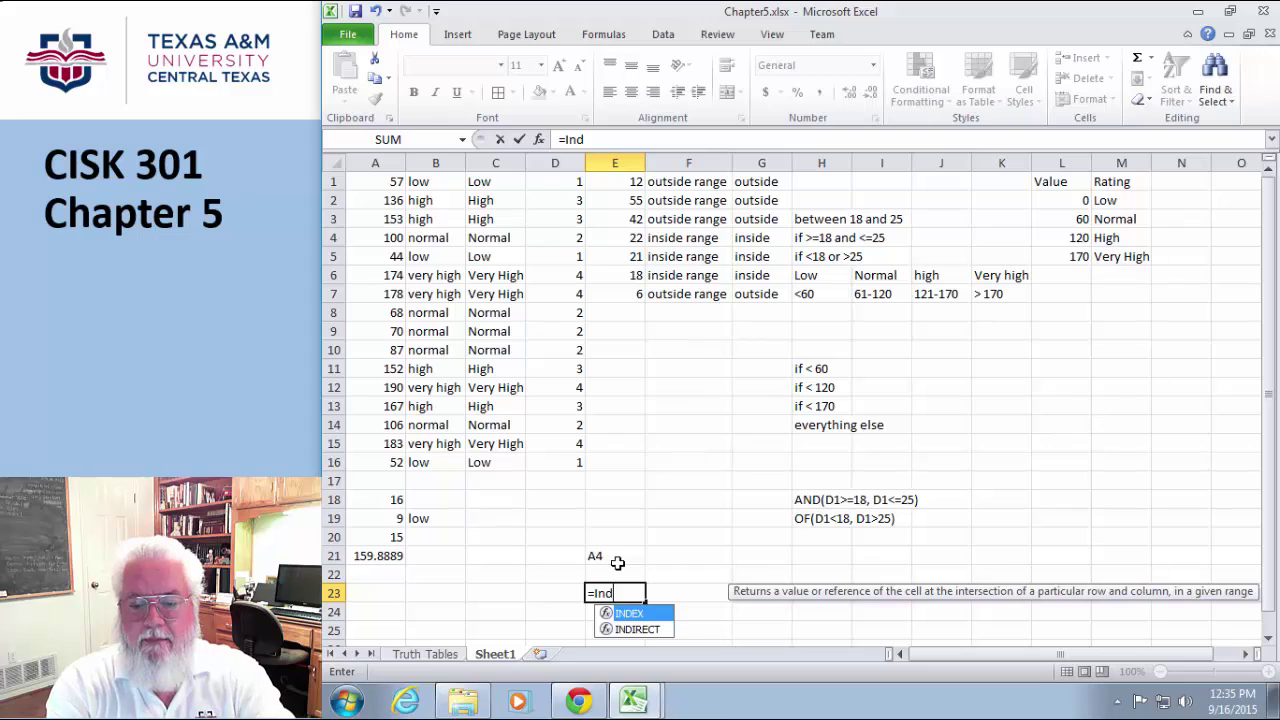
text(irect()
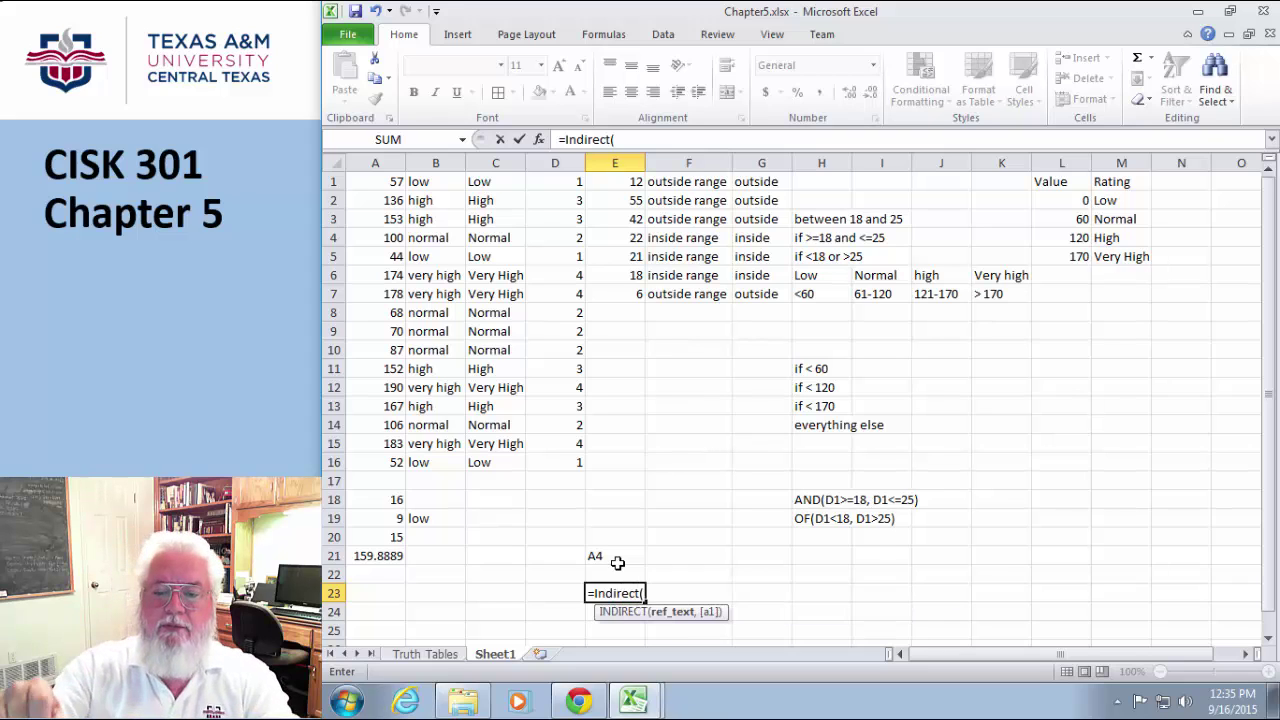
click(612, 556)
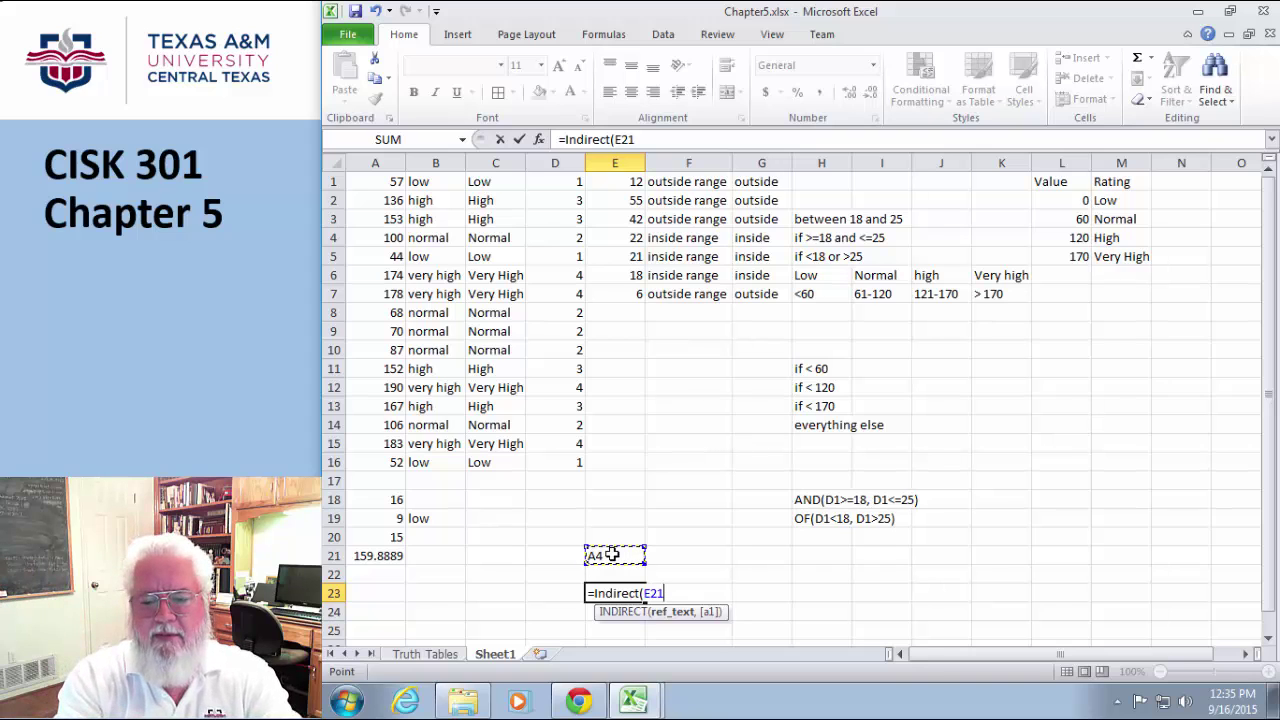
text())
key(Return)
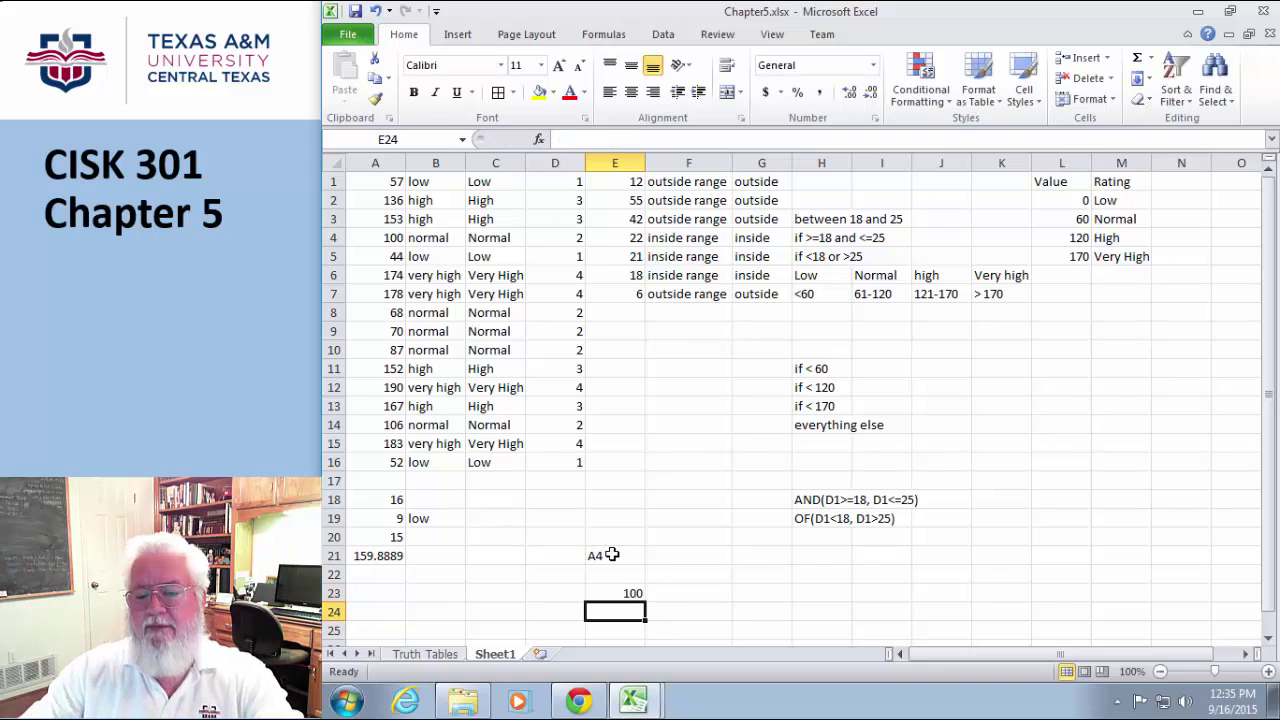
click(628, 594)
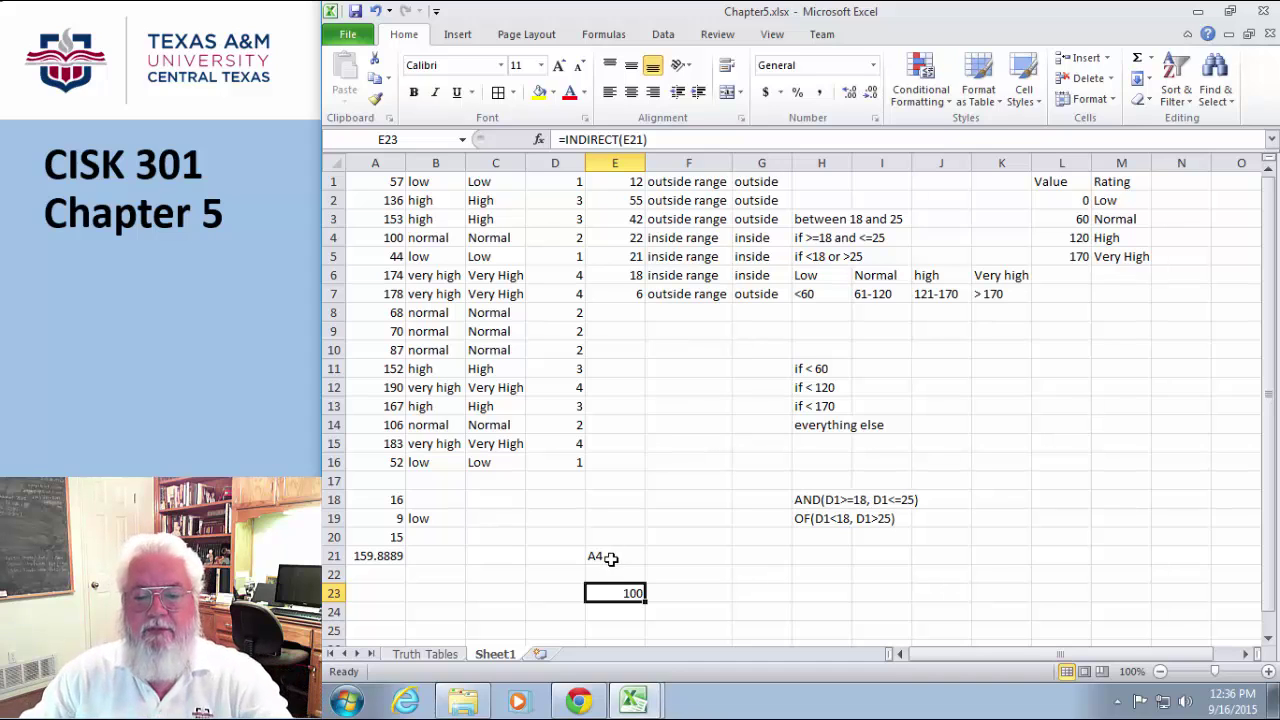
Replace the reference text in cell E21 with the range A1:A16.
click(617, 558)
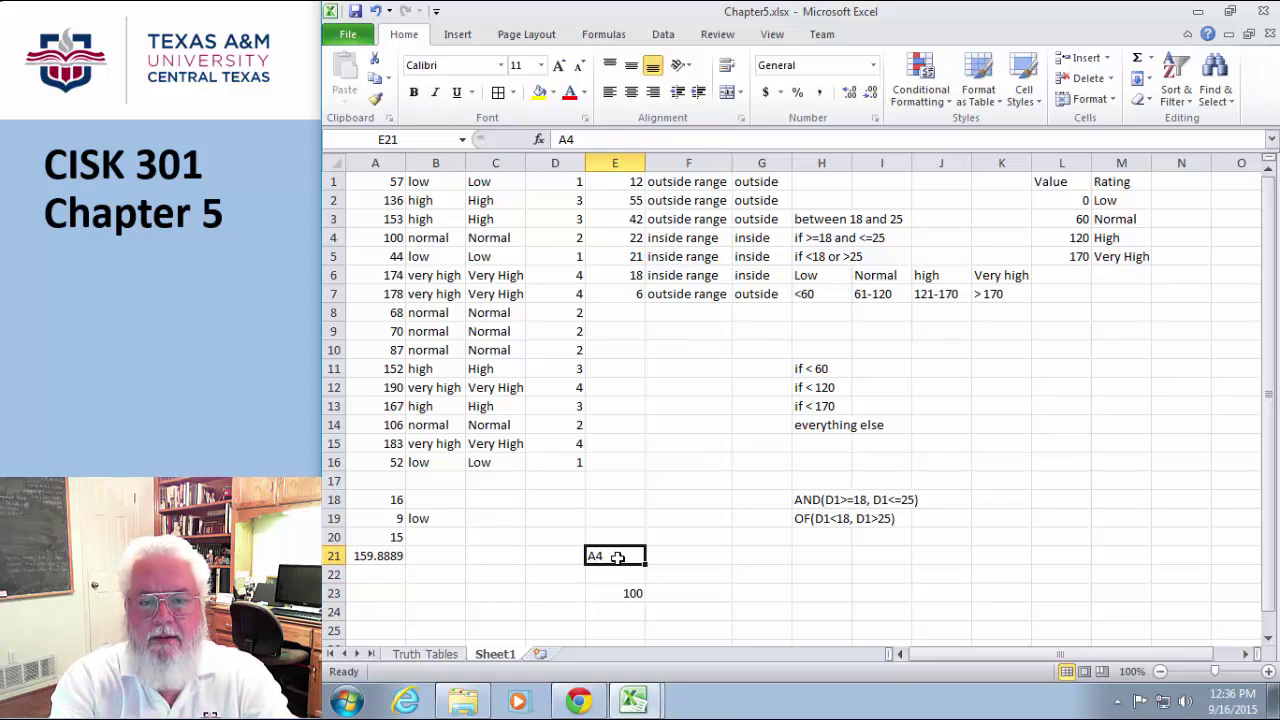
text(A1:)
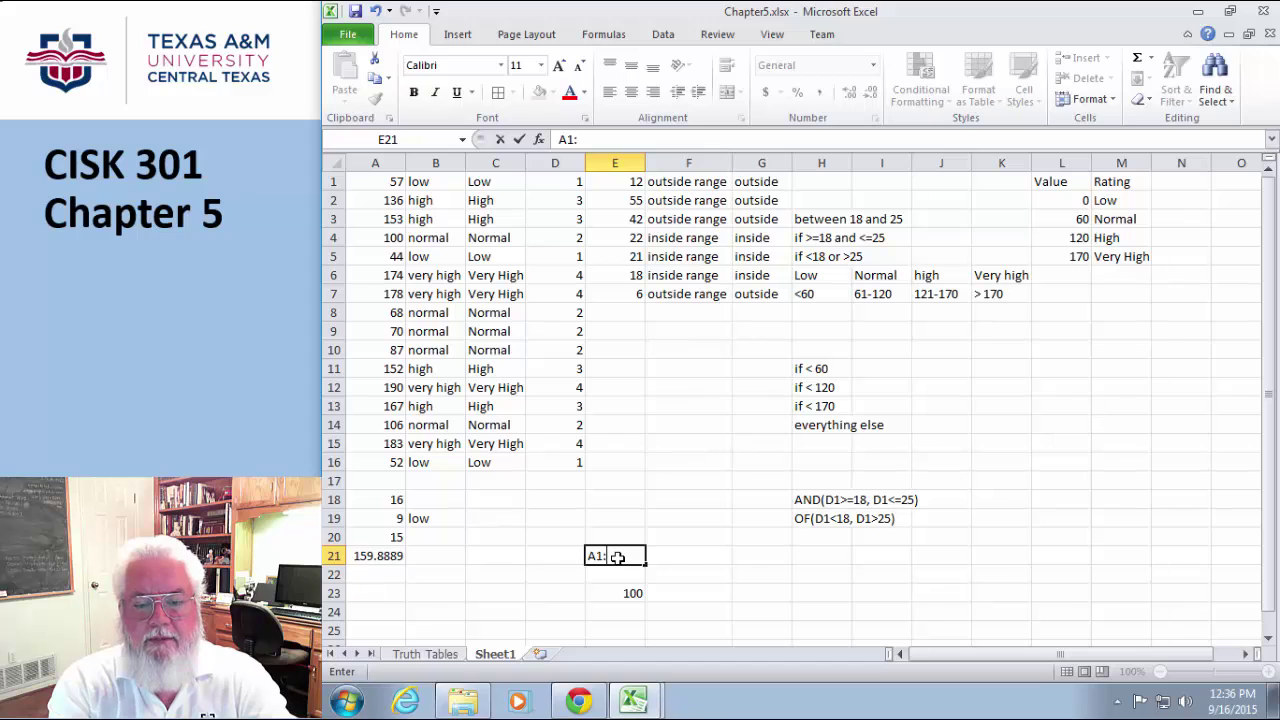
text(A16)
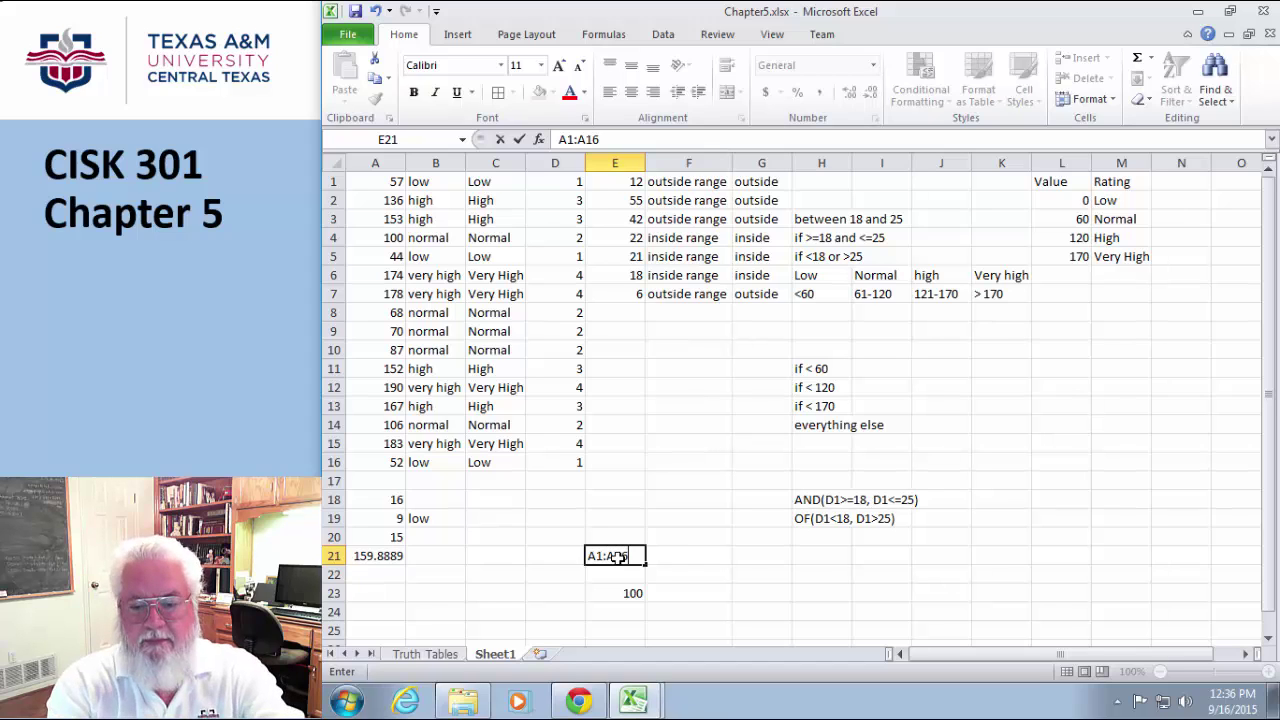
Replace the formula in cell E23 with =SUM(INDIRECT(E21)) to total the range named in E21.
click(623, 594)
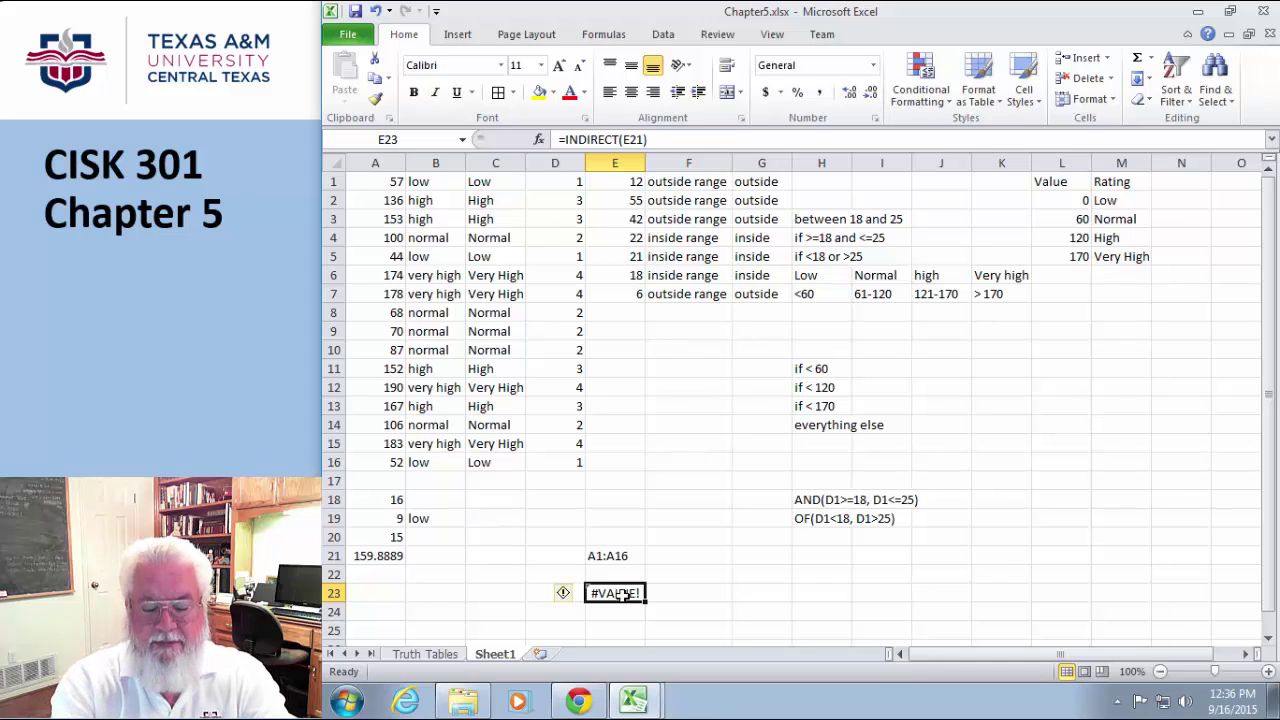
text(=)
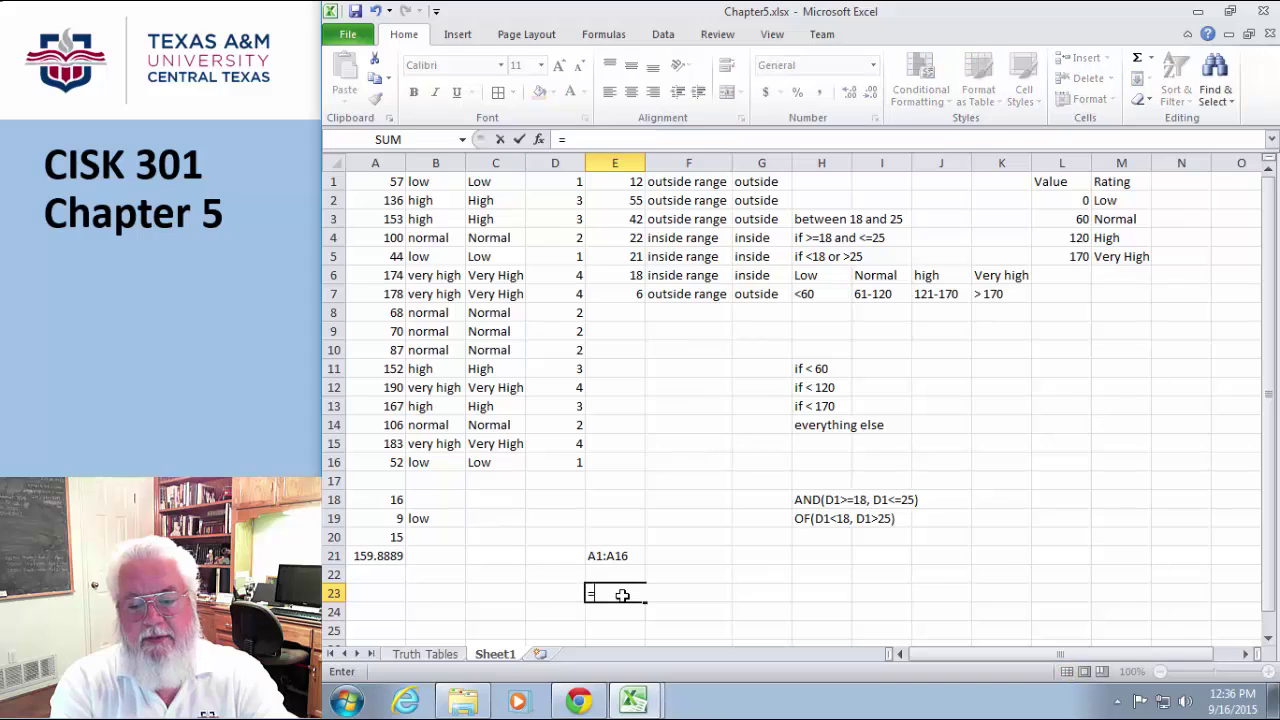
text(SUM()
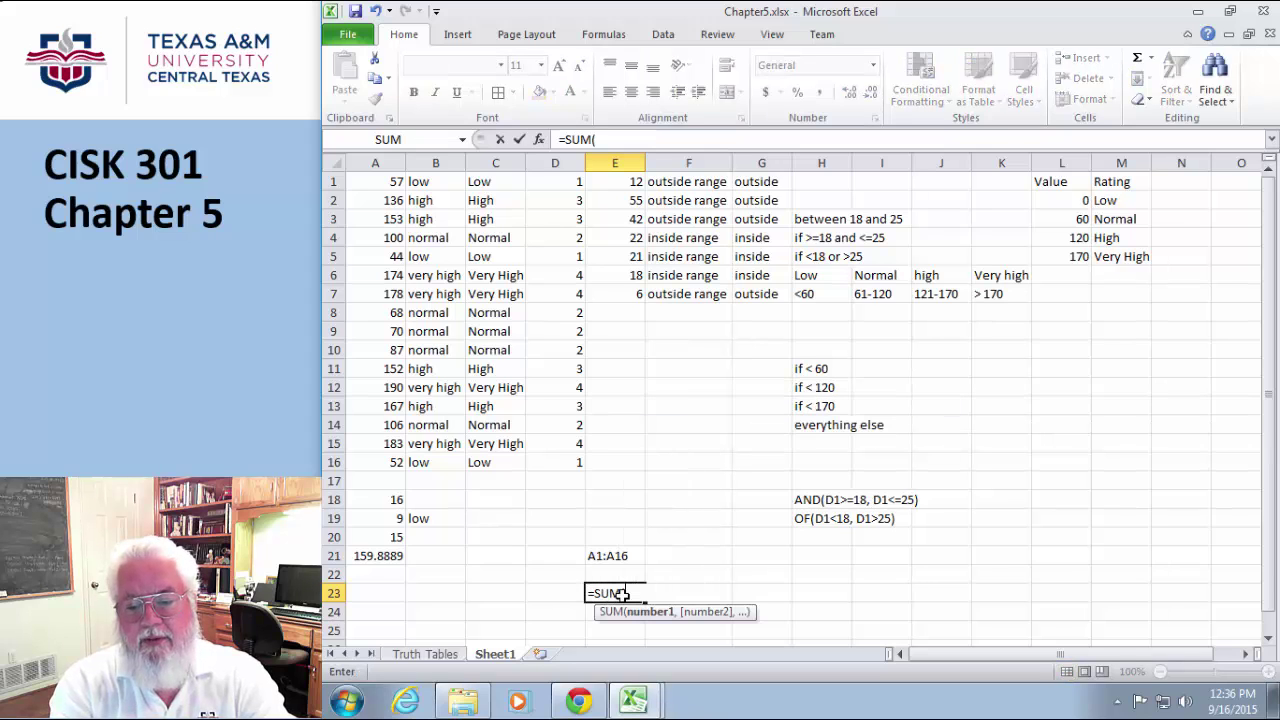
text(IND)
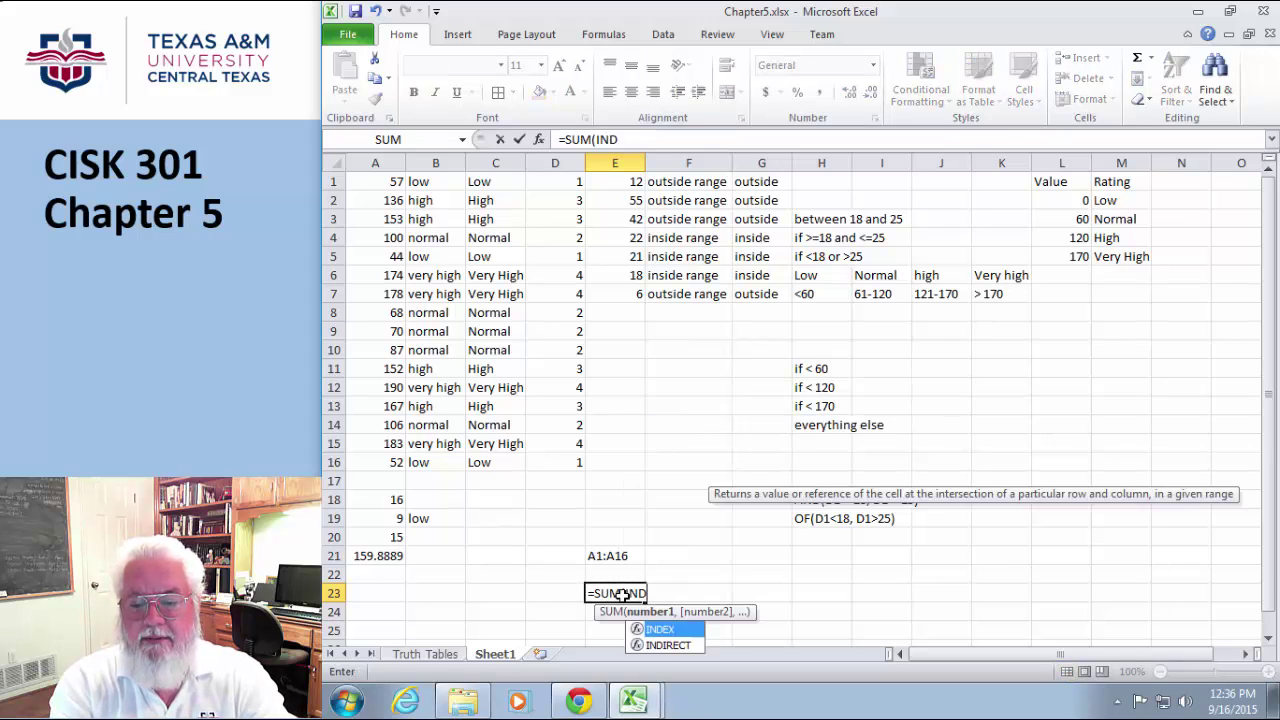
text(Irect()
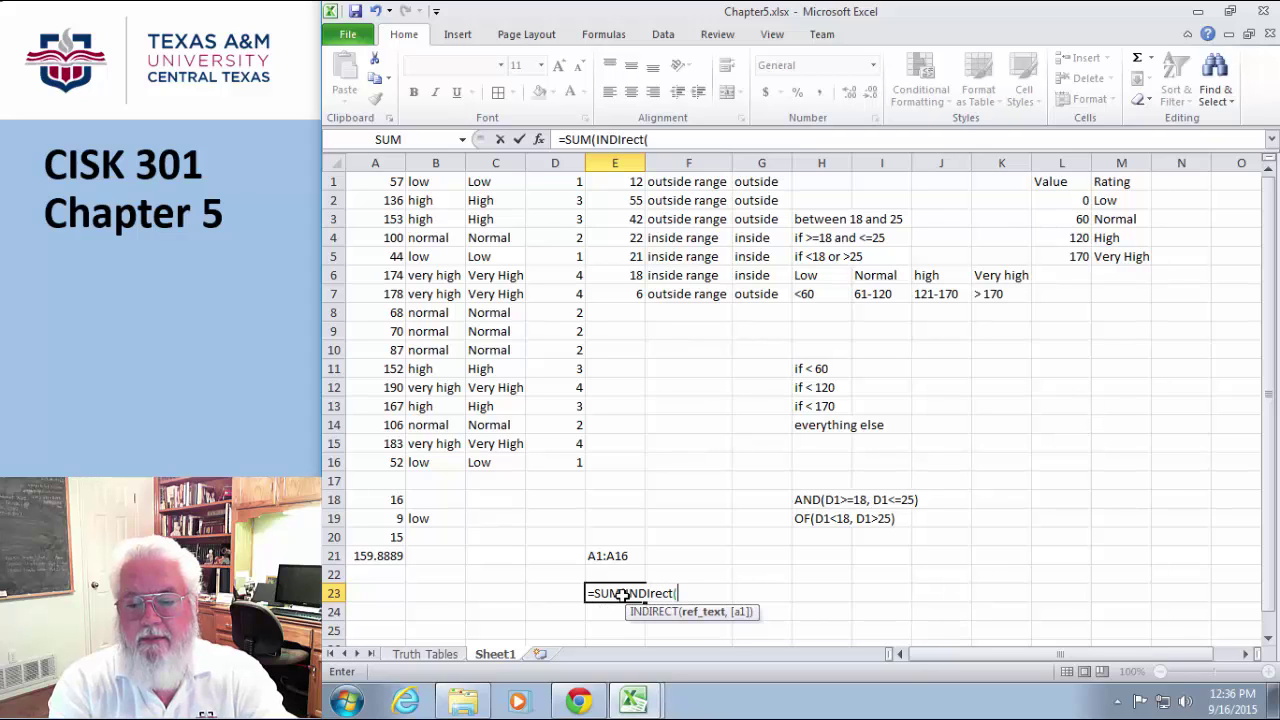
text(E)
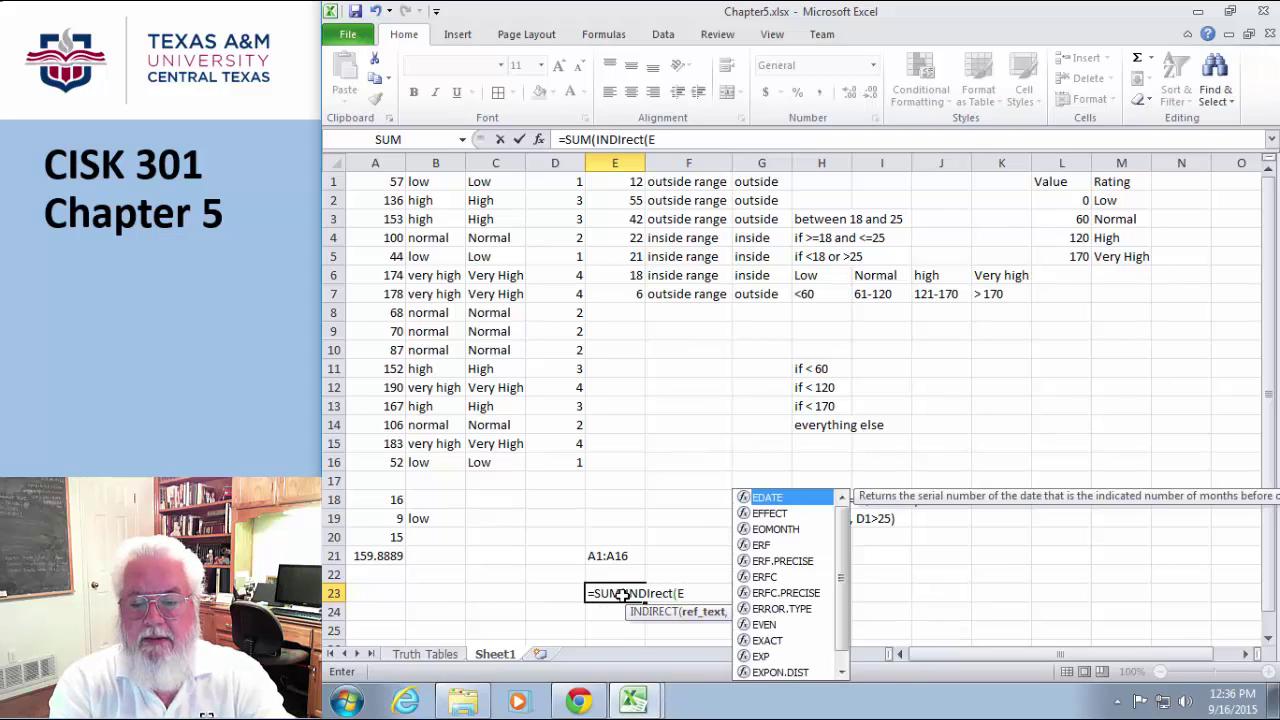
text(21)
text())
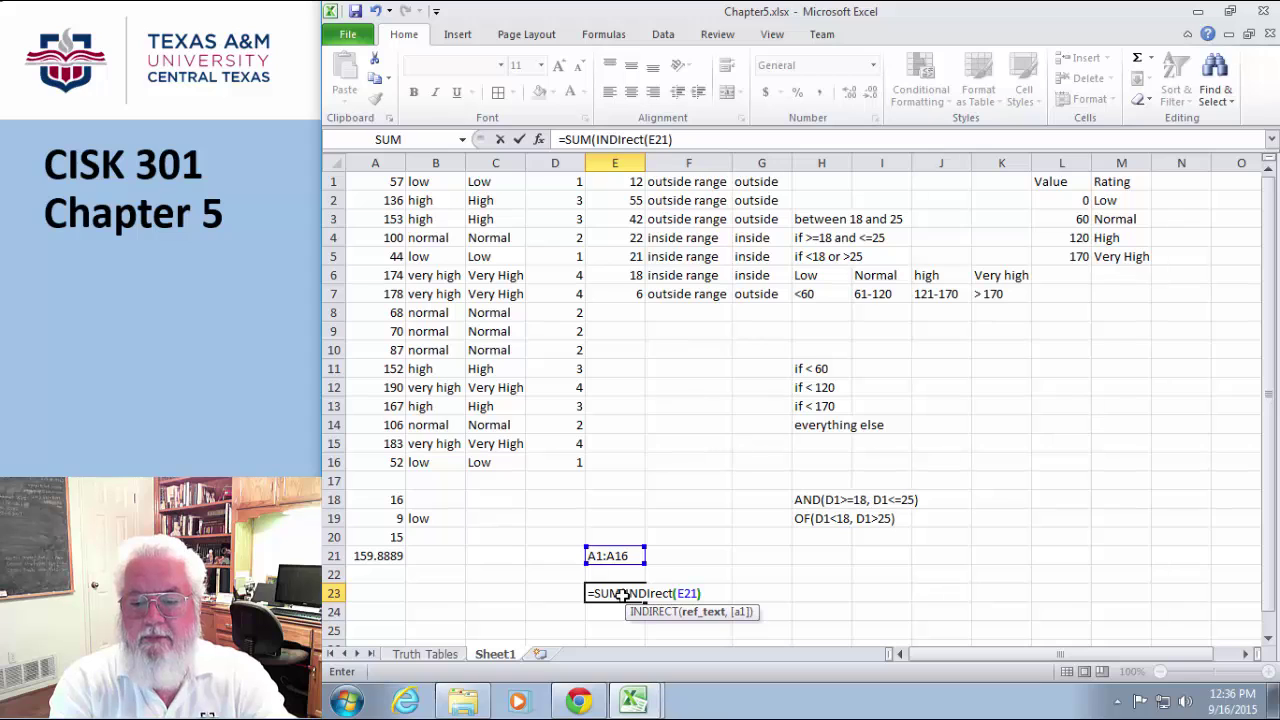
text())
key(Return)
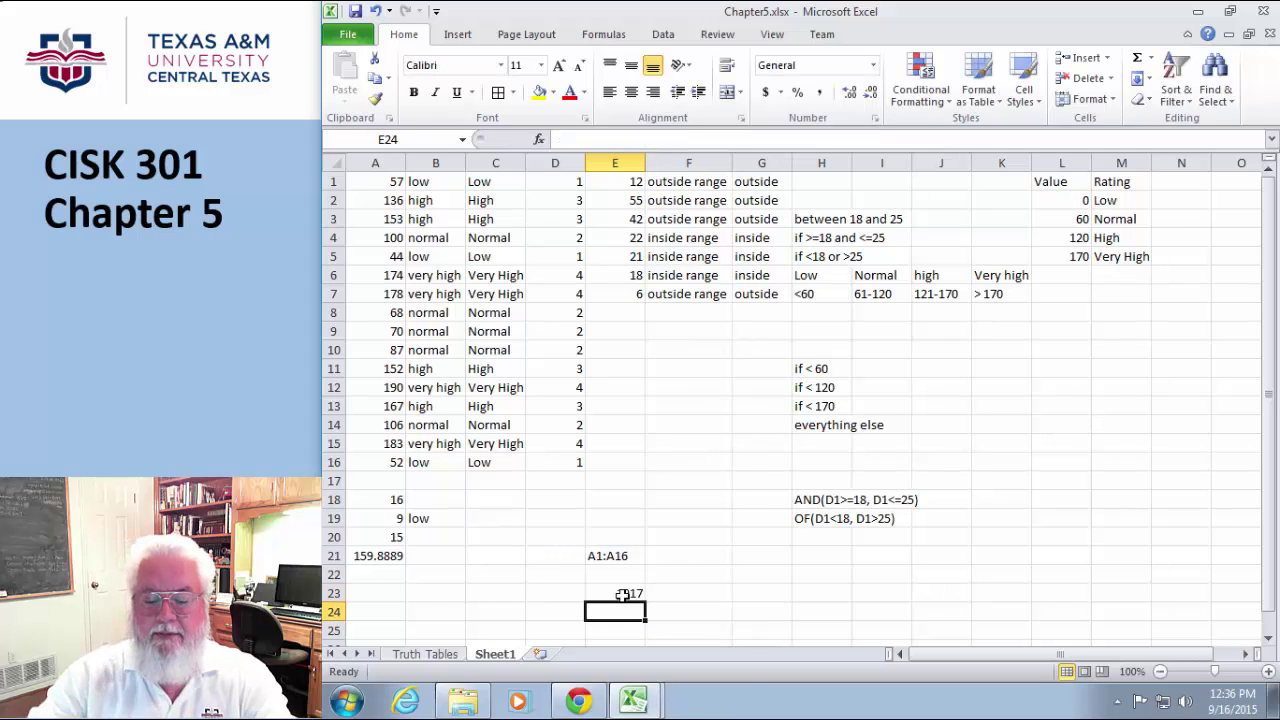
Fill K12:L14 with sample number pairs: 3 and 4 in row 12, 2 and 0 in row 13, 4 and 5 in row 14.
click(686, 594)
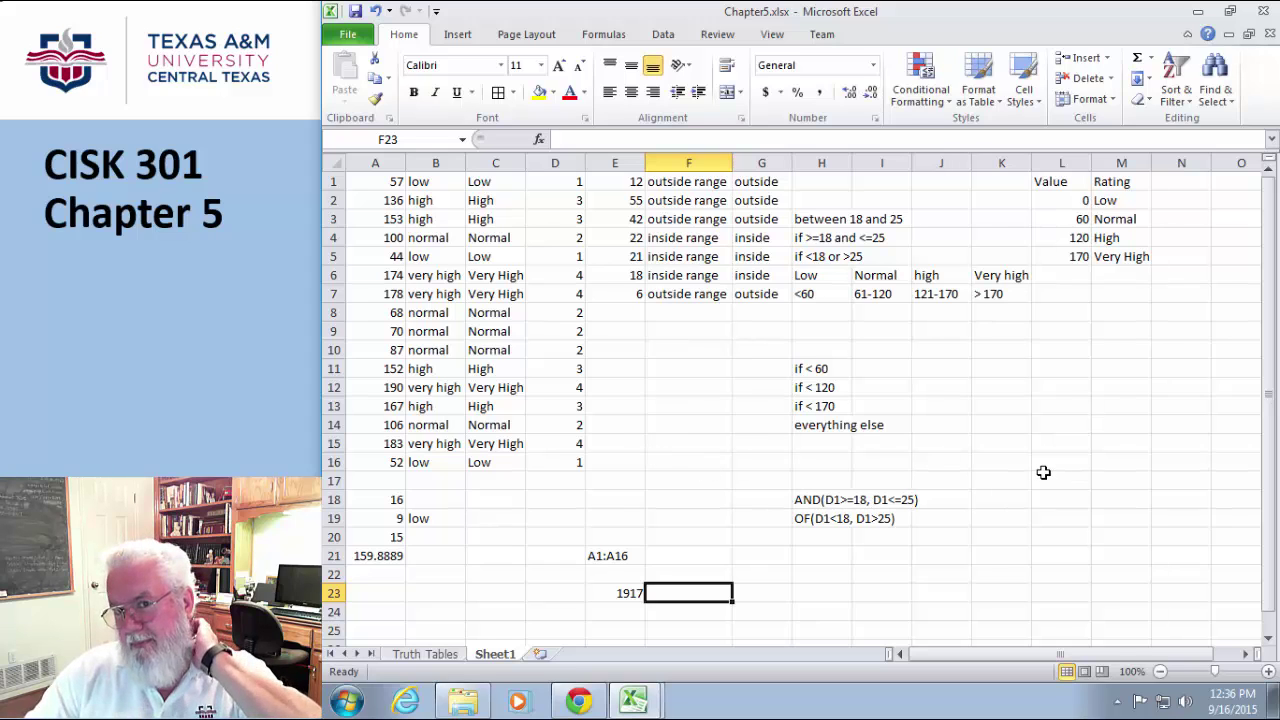
click(1004, 388)
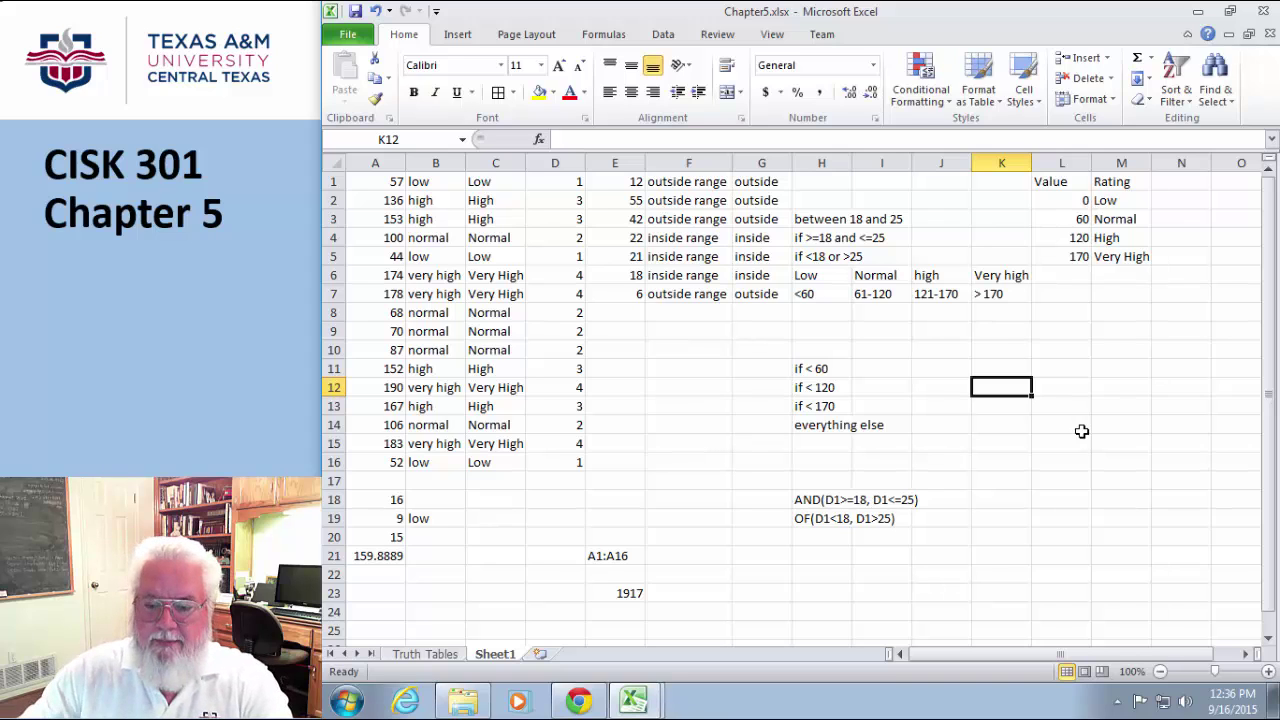
text(3)
click(1066, 391)
text(4)
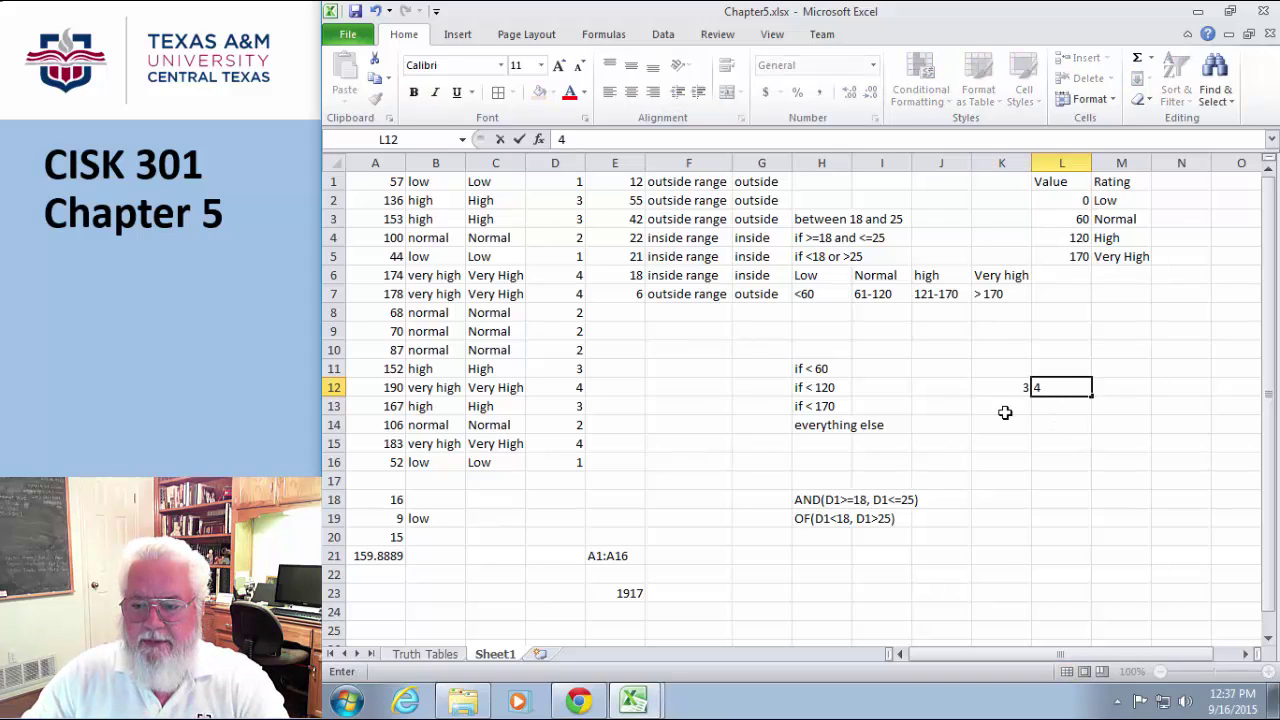
click(1004, 412)
text(2)
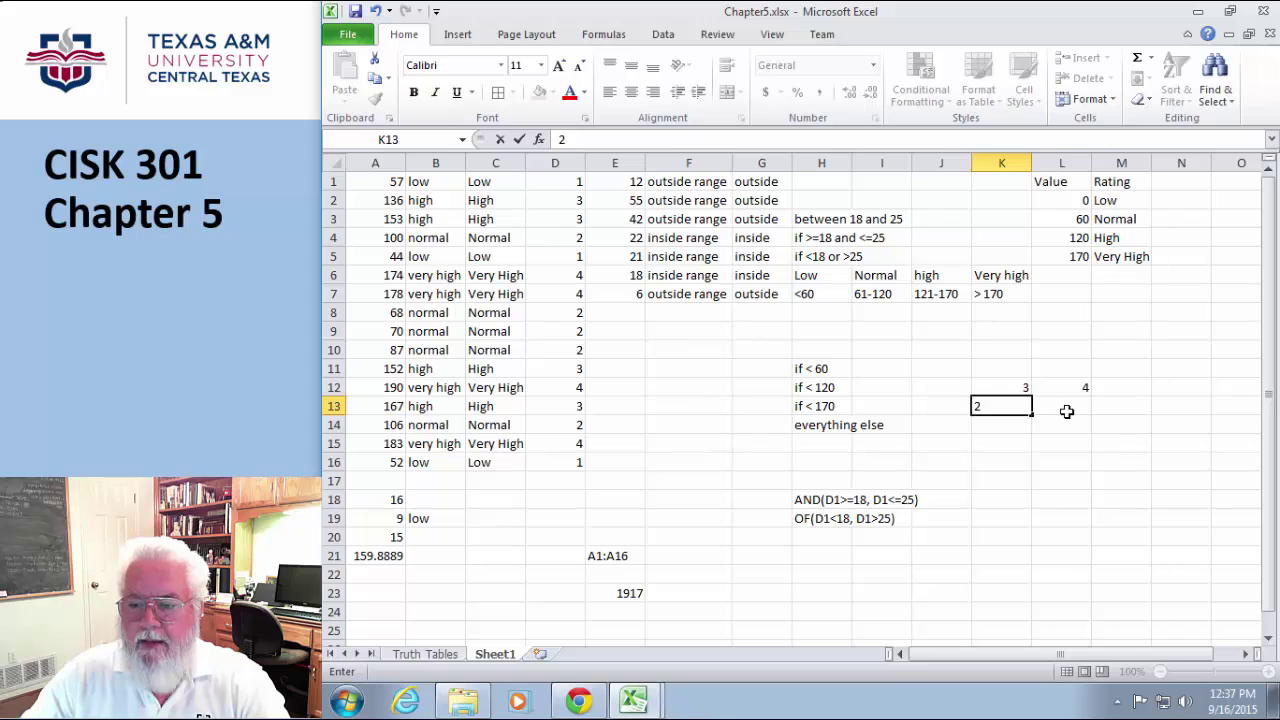
click(1067, 411)
text(0)
click(1009, 432)
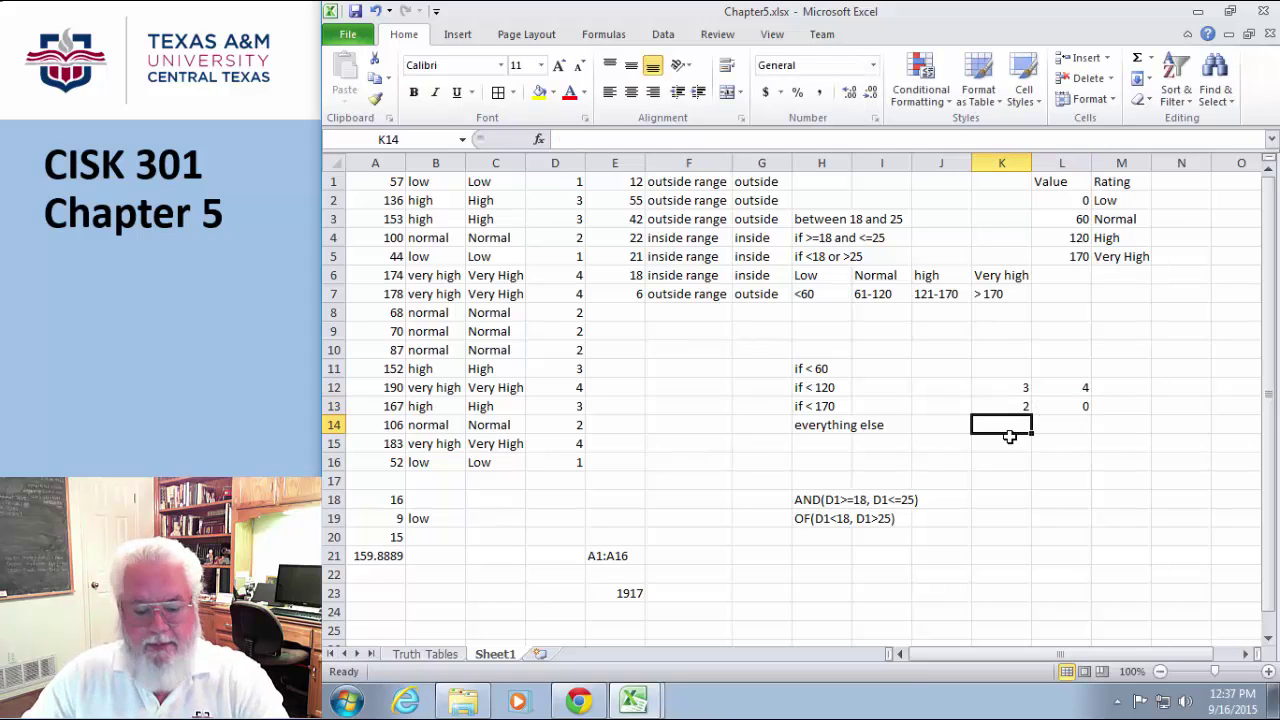
text(4)
click(1069, 425)
text(5)
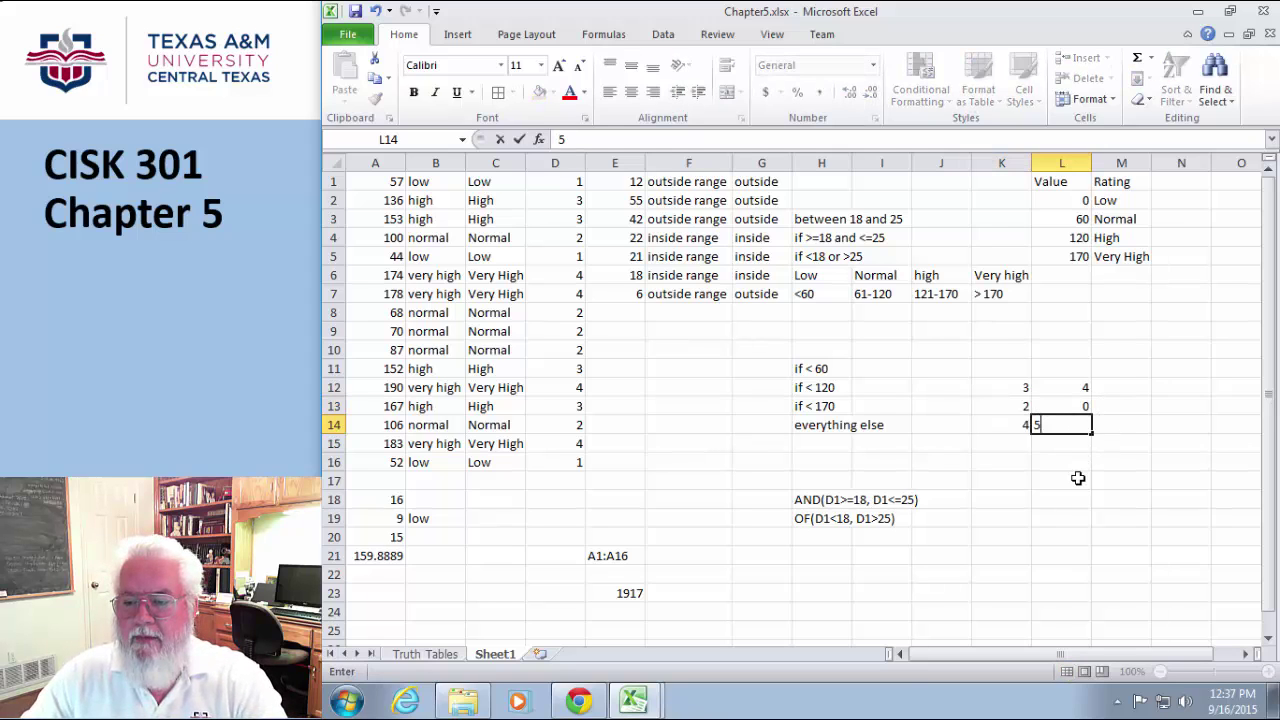
click(1078, 482)
Enter =K12/L12 in cell M12 to divide the first pair of numbers.
click(1134, 388)
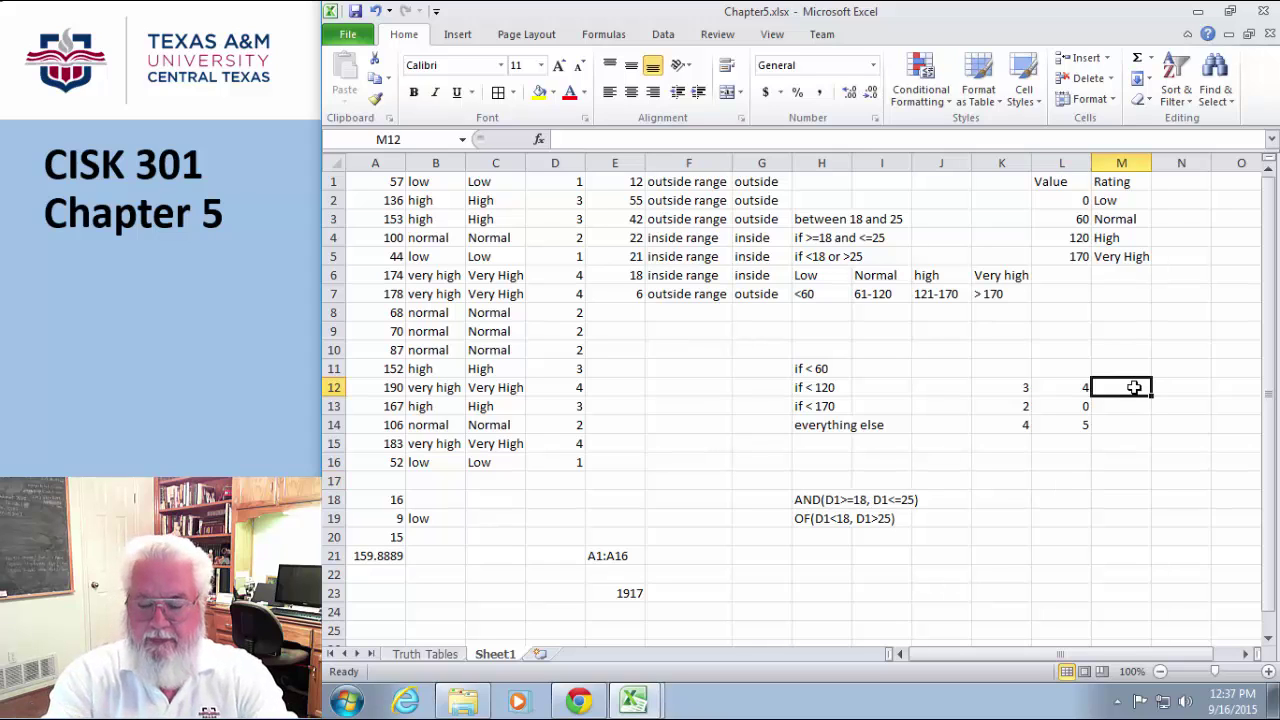
text(=)
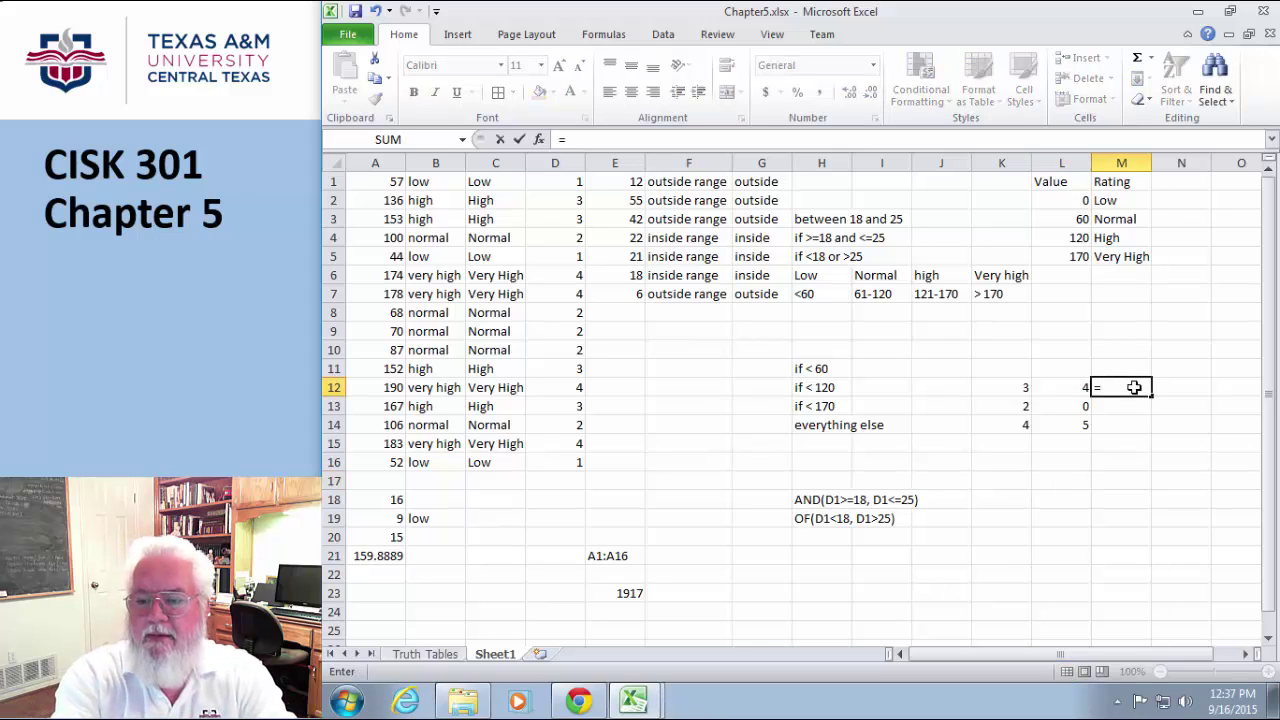
text(K2/)
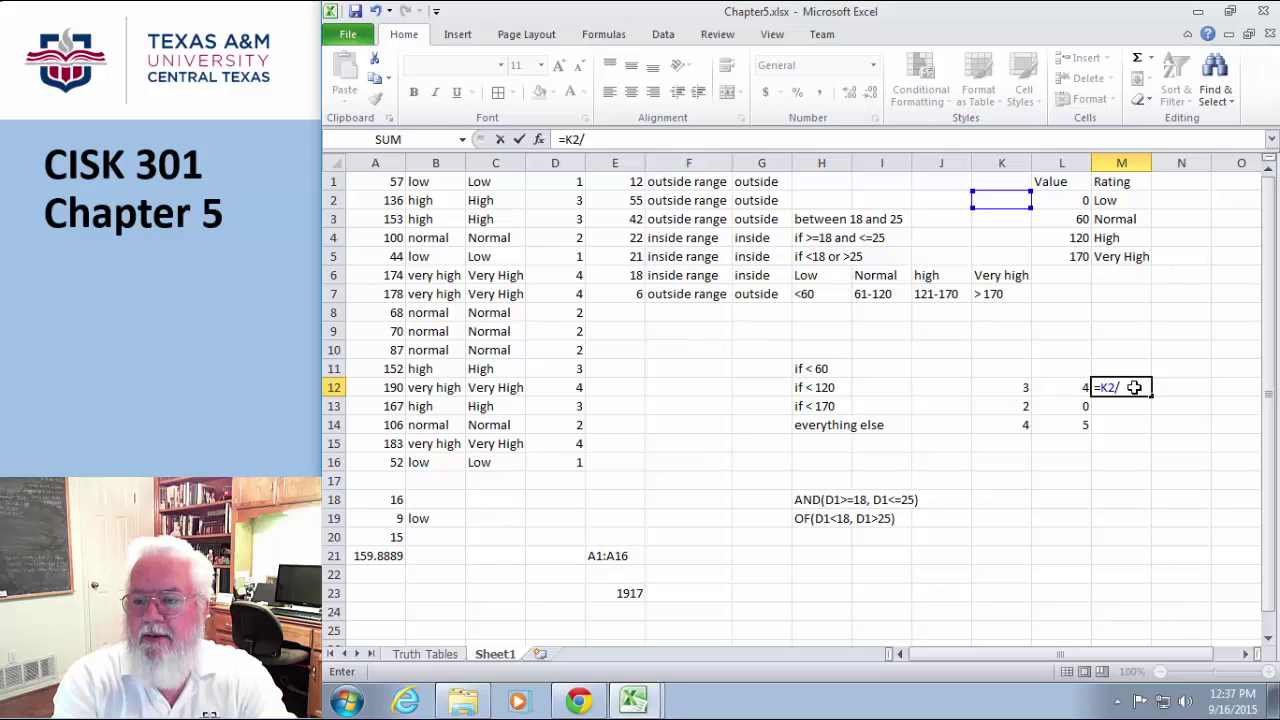
text(L)
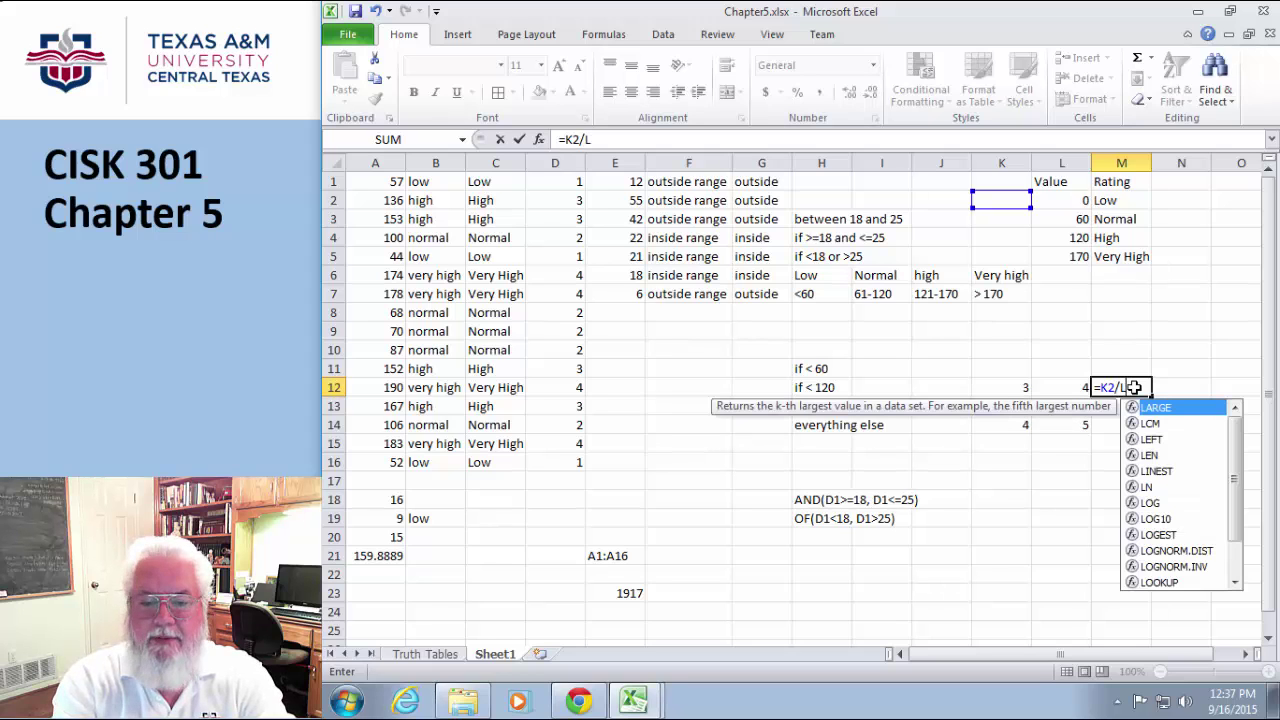
text(12)
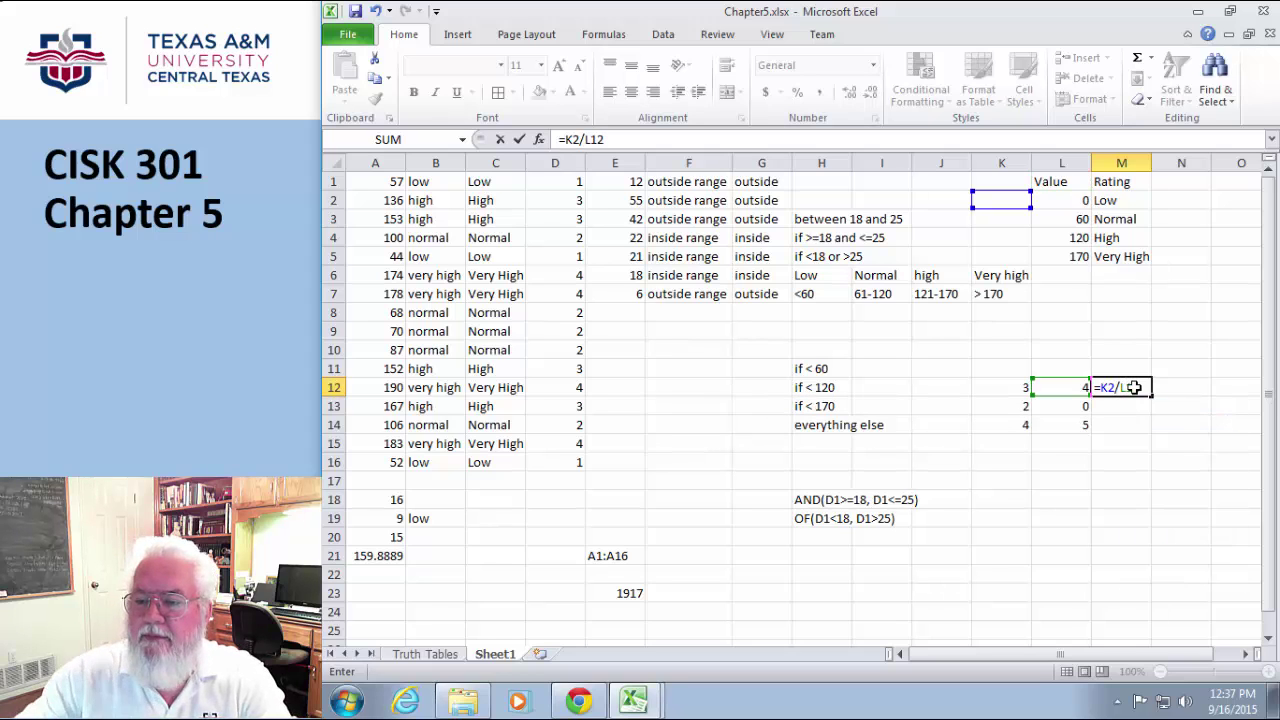
click(1111, 387)
text(1)
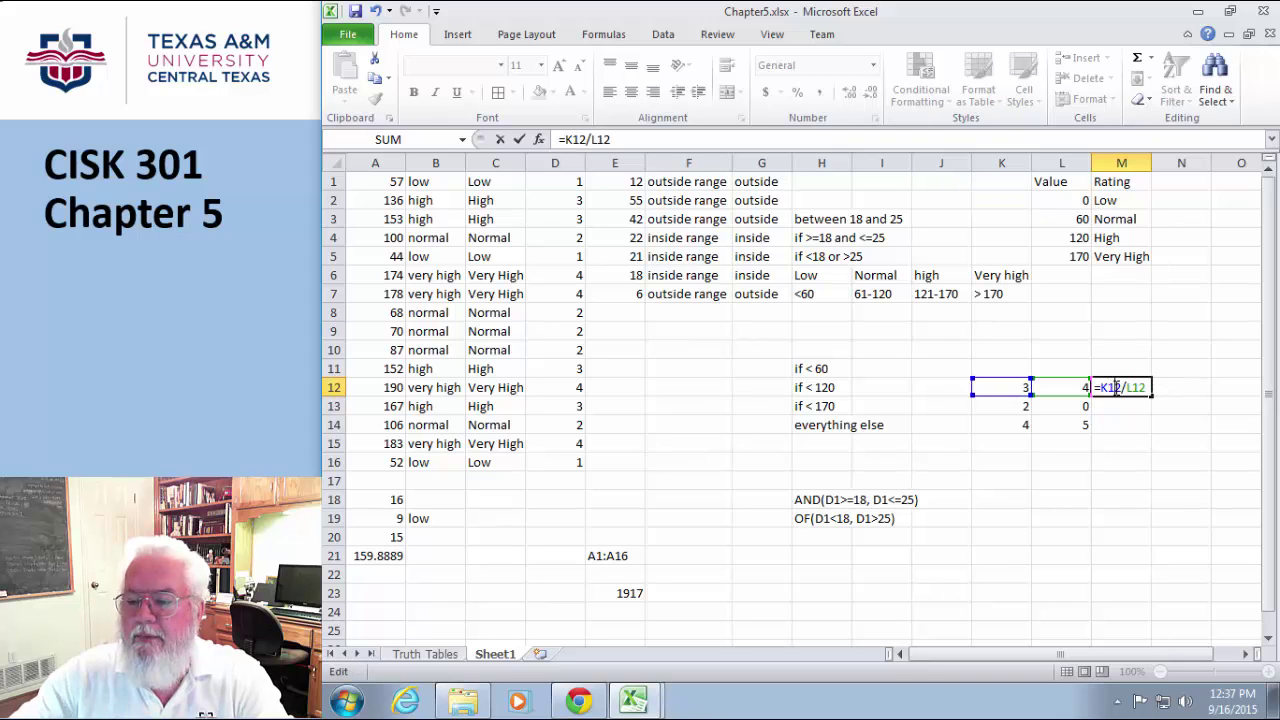
key(Return)
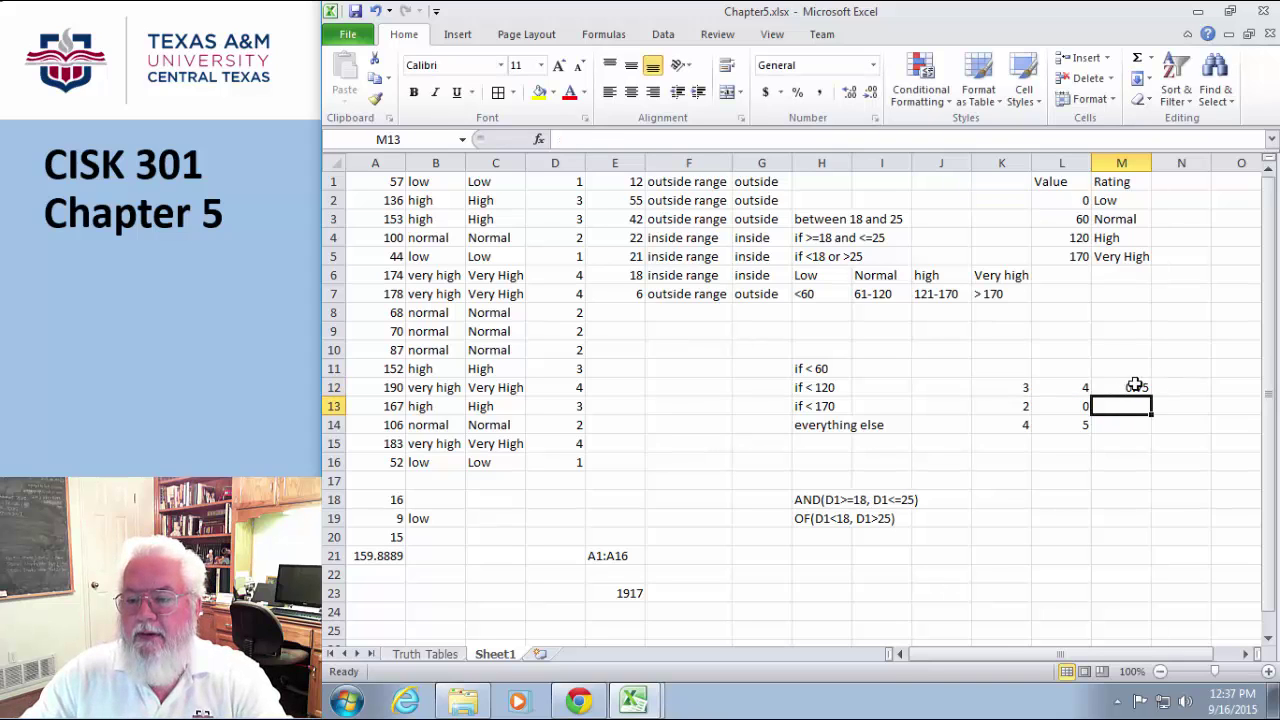
Copy the division formula from cell M12 down through M14 for the remaining number pairs.
click(1140, 388)
drag(1155, 392, 1151, 432)
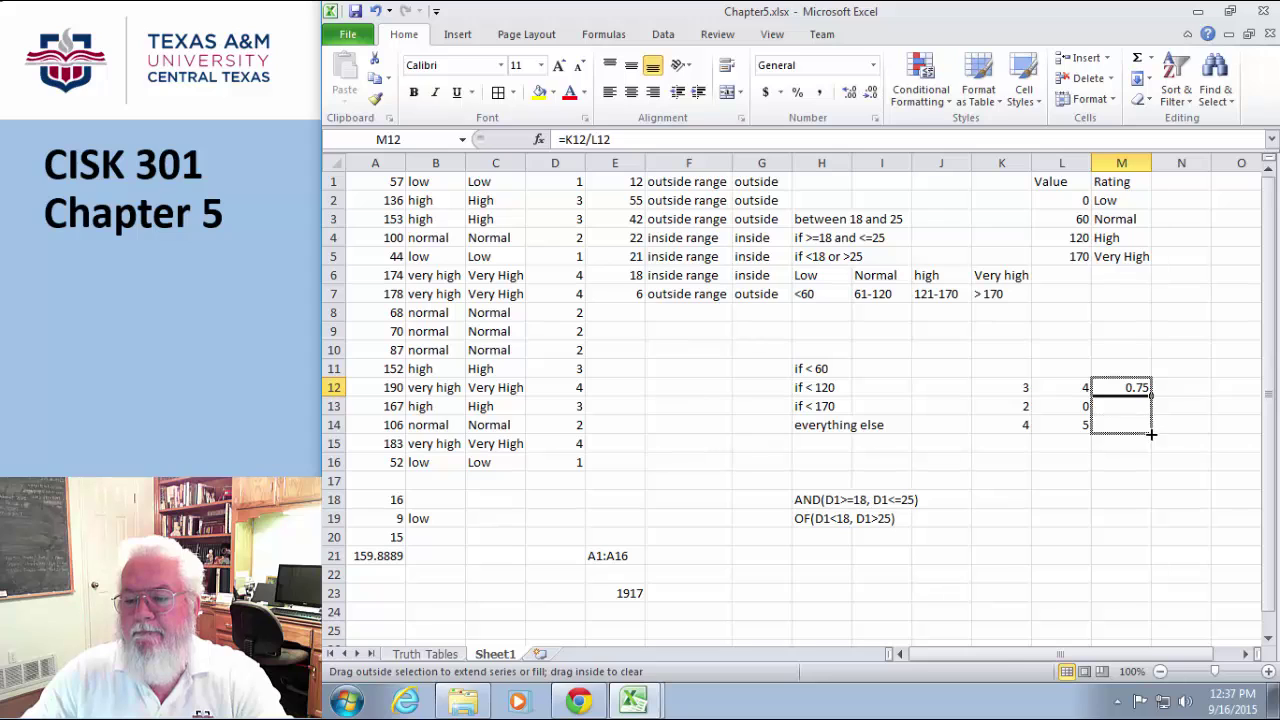
click(1148, 502)
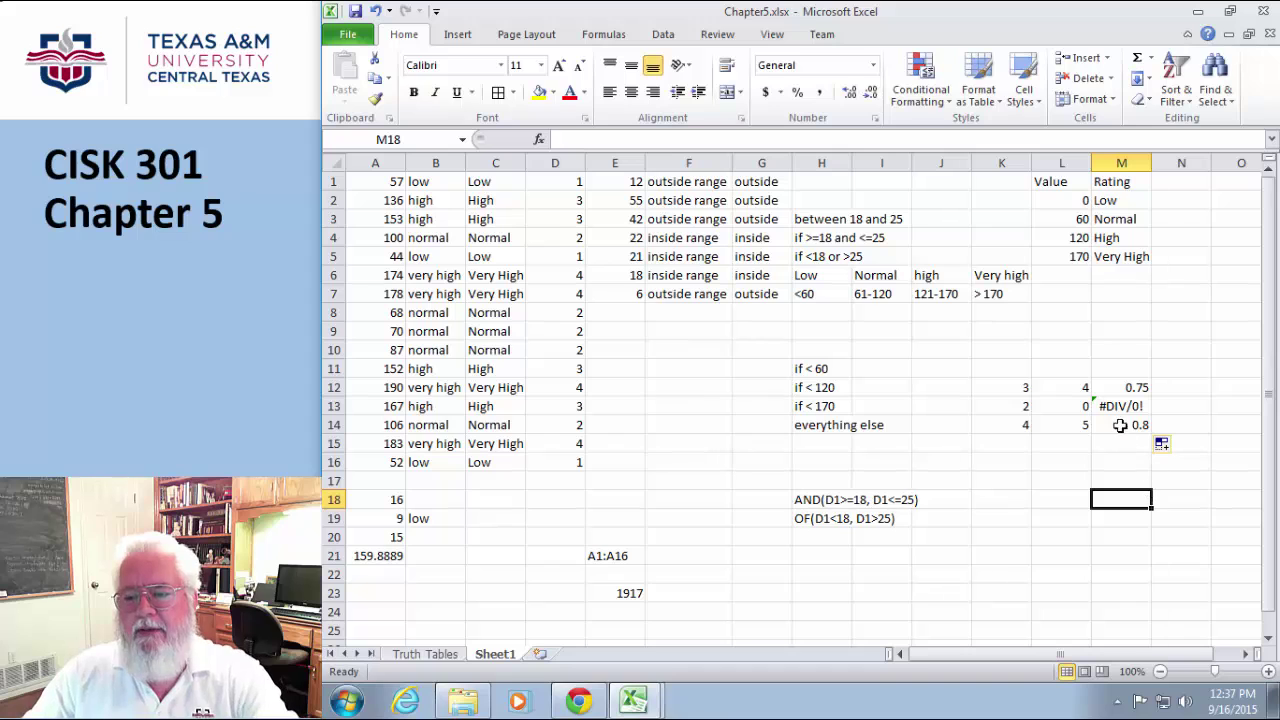
Wrap the division in cell M12 with IFERROR so the formula reads =IFERROR(K12/L12, "Not Valid").
click(1120, 388)
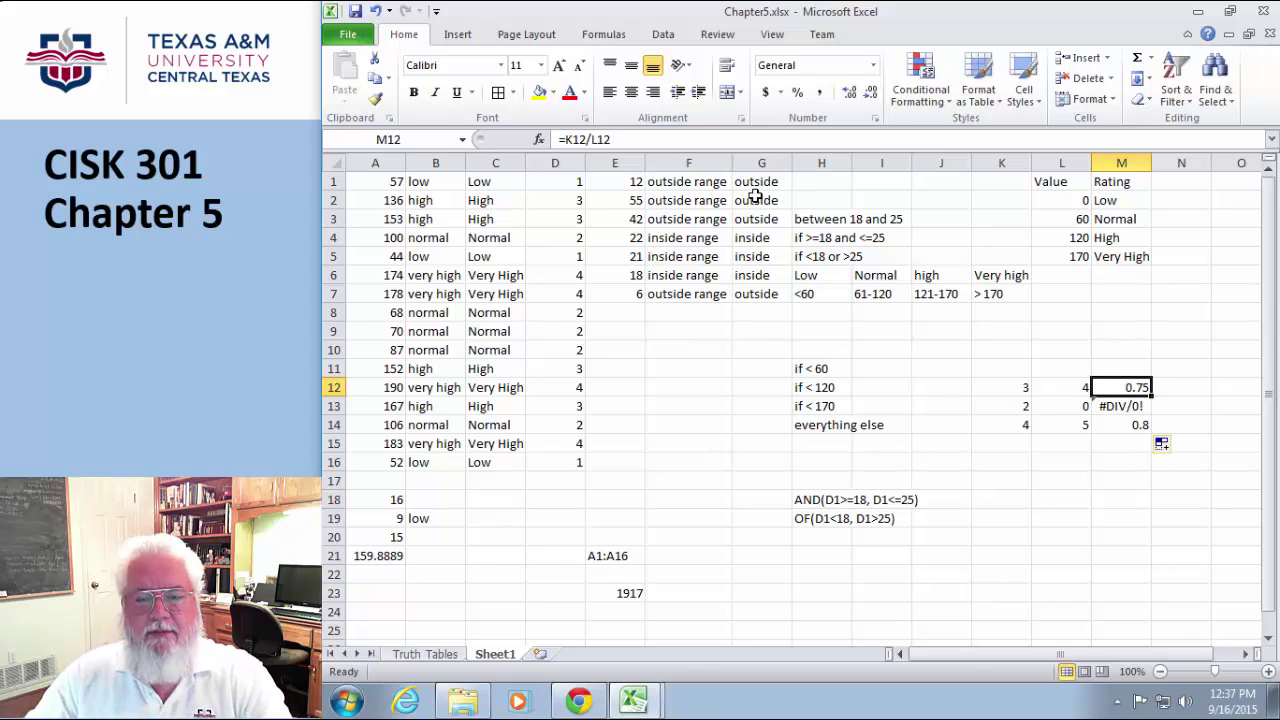
click(566, 138)
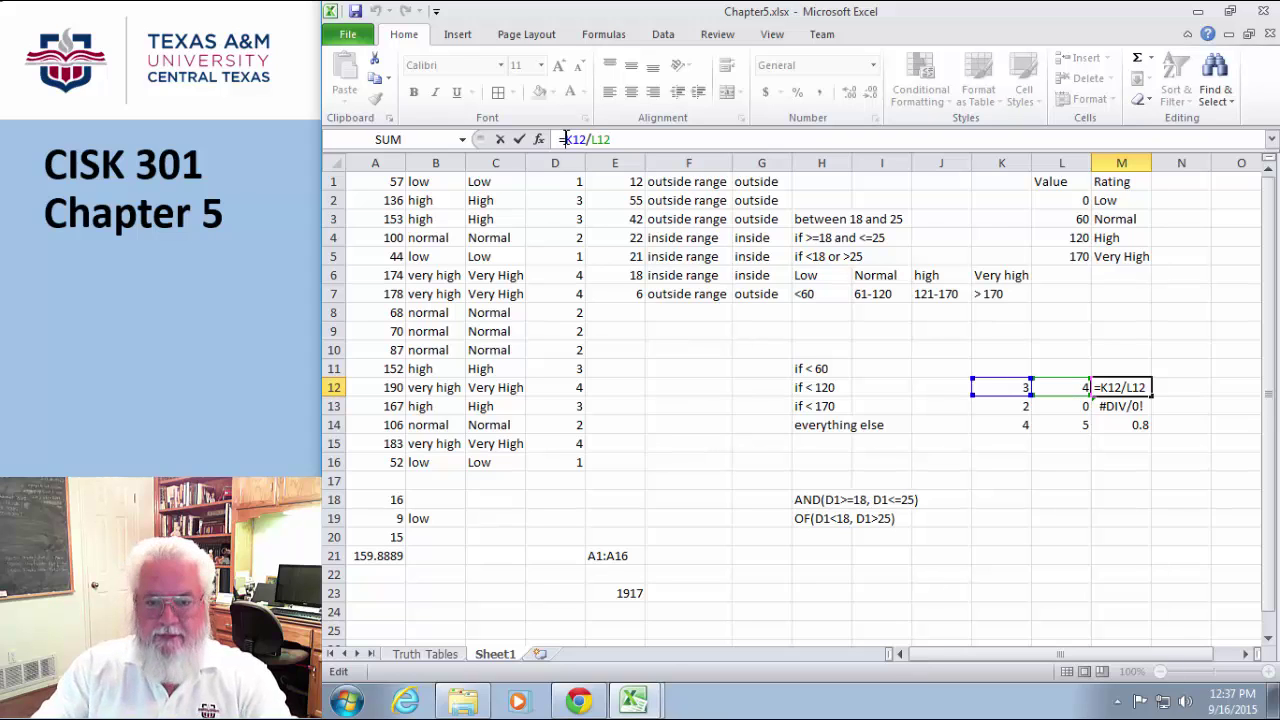
text(IFERR)
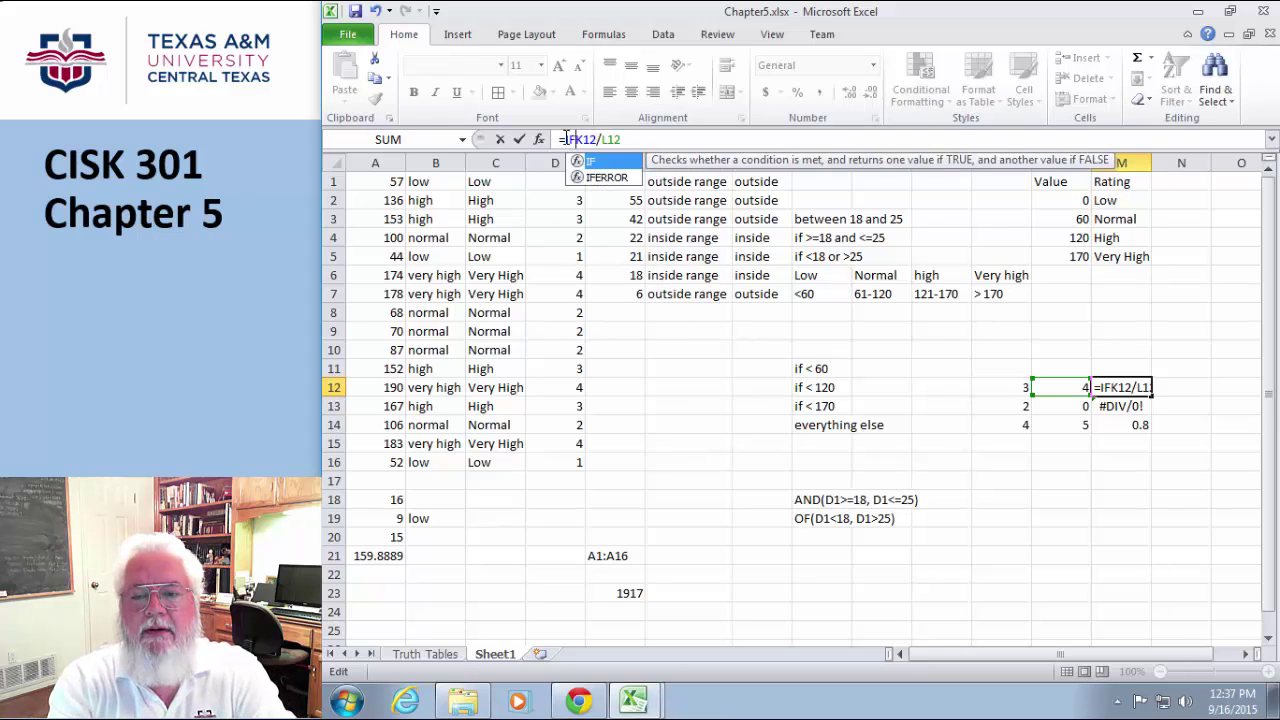
text(OR()
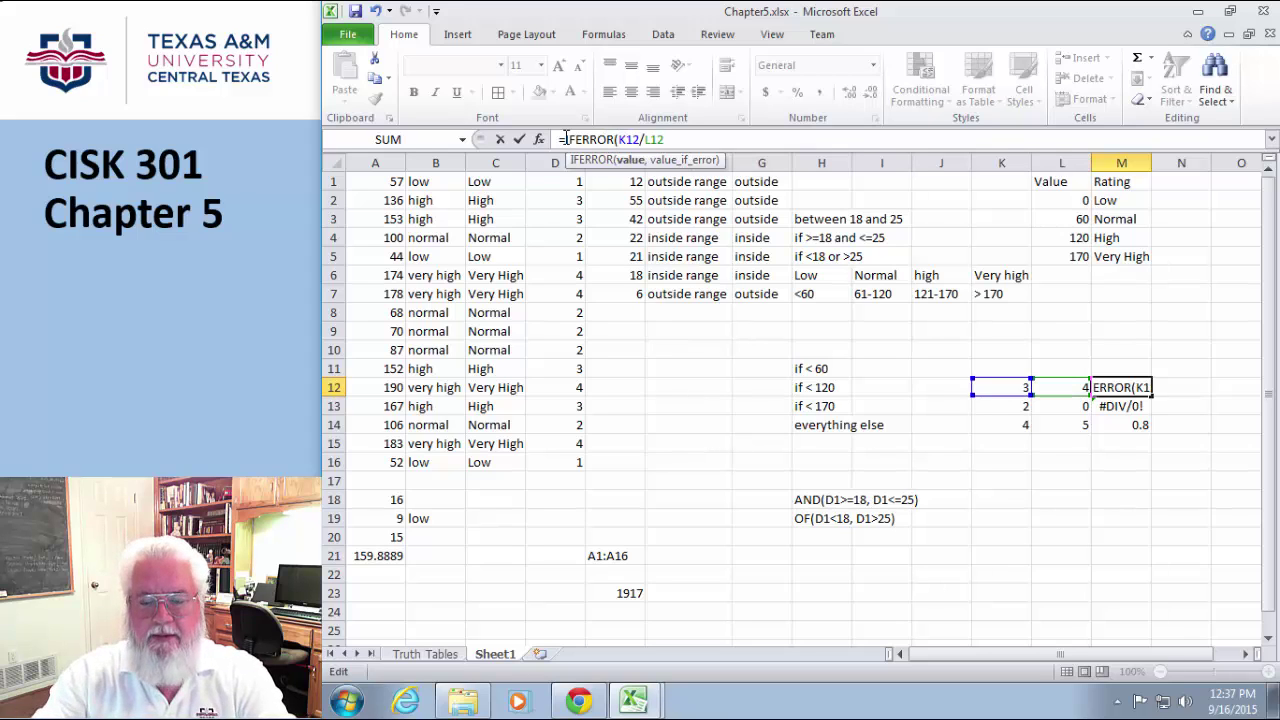
key(Right)
key(Right)
key(Right)
key(Right)
key(Right)
key(Right)
key(Right)
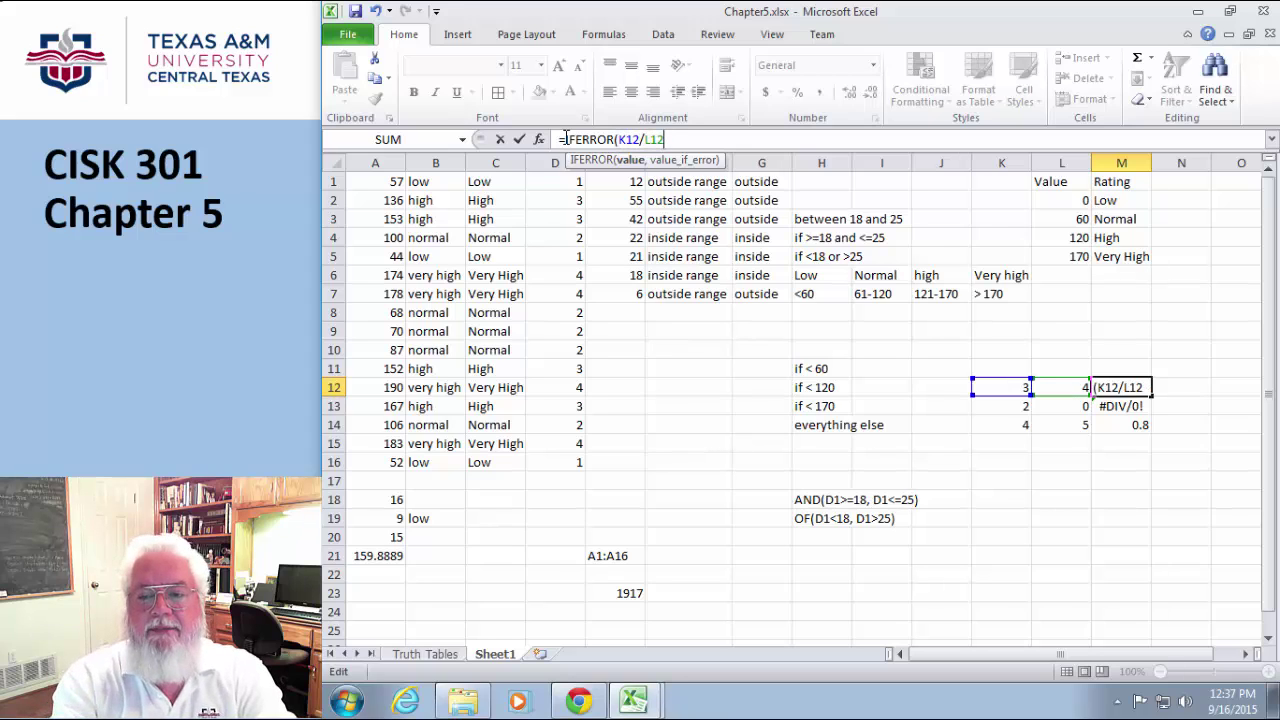
text(, "N)
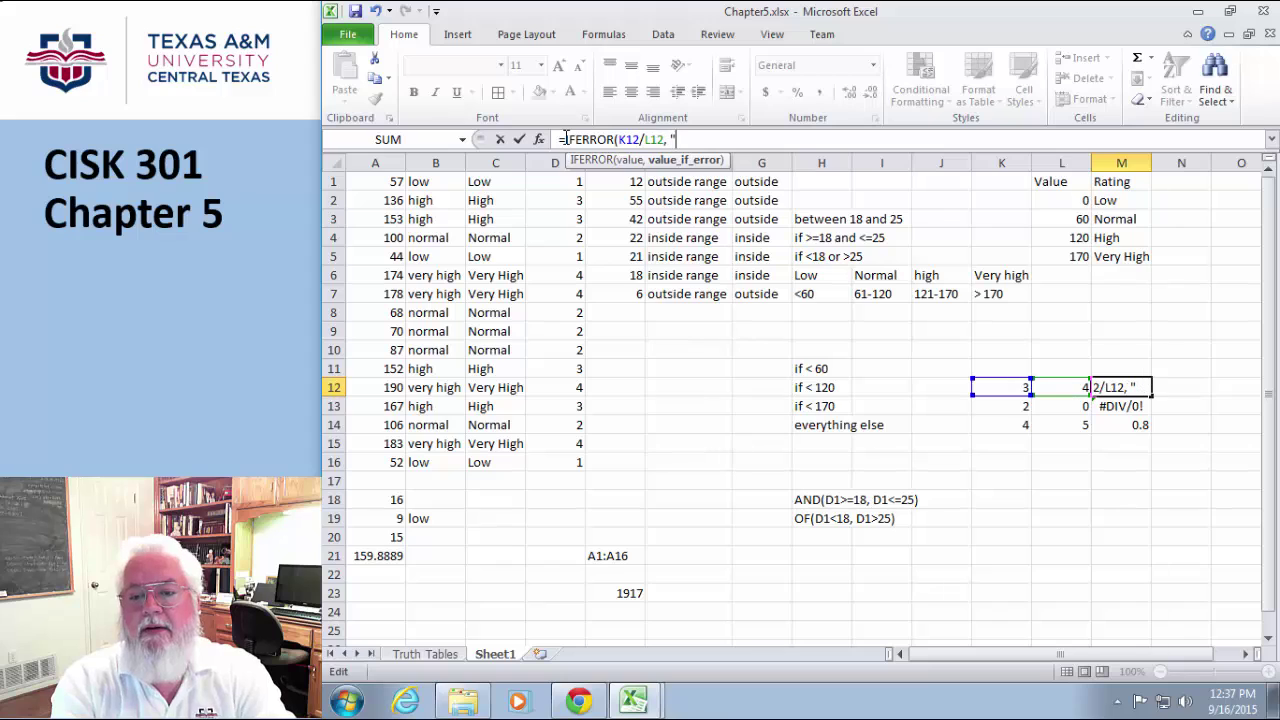
text(o)
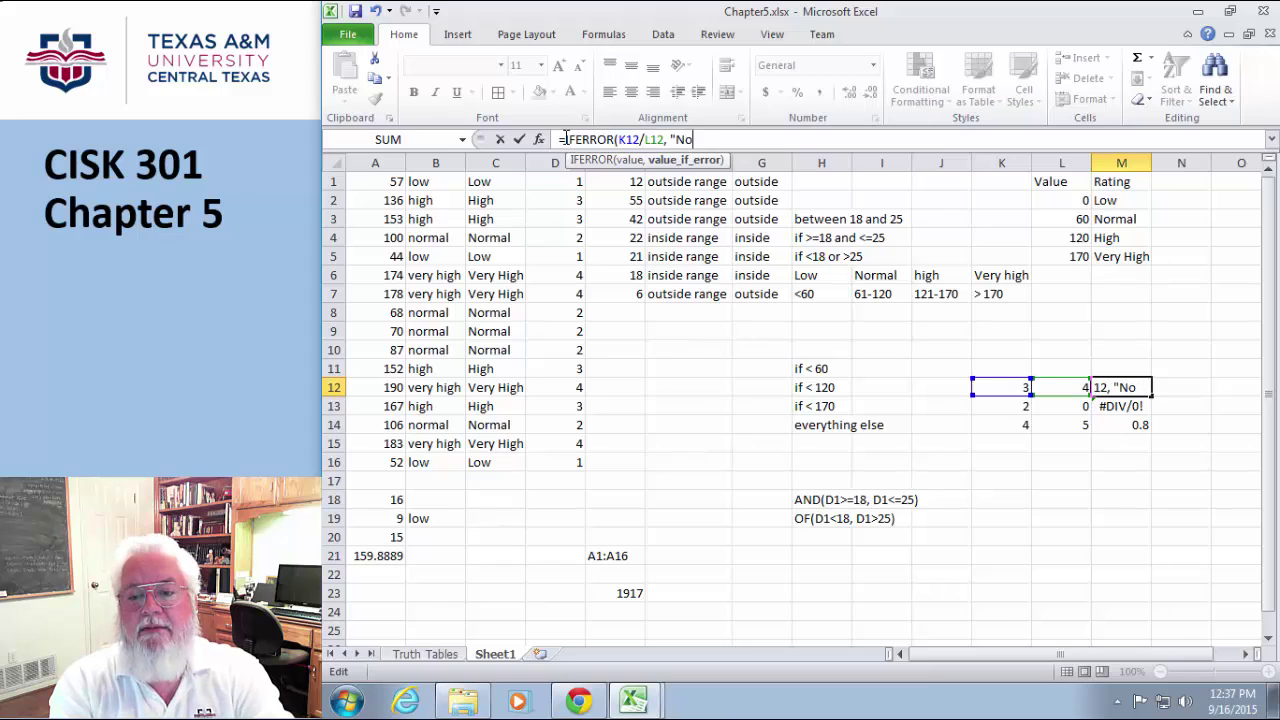
text(t Valid:)
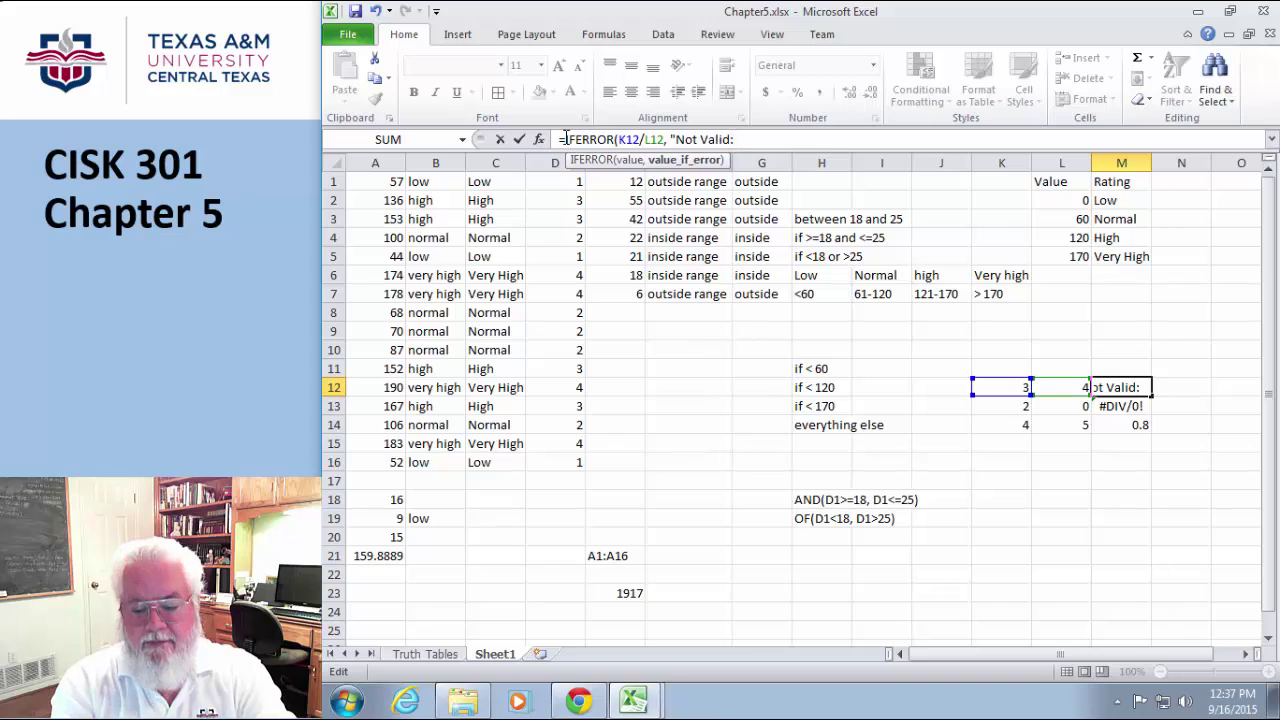
key(BackSpace)
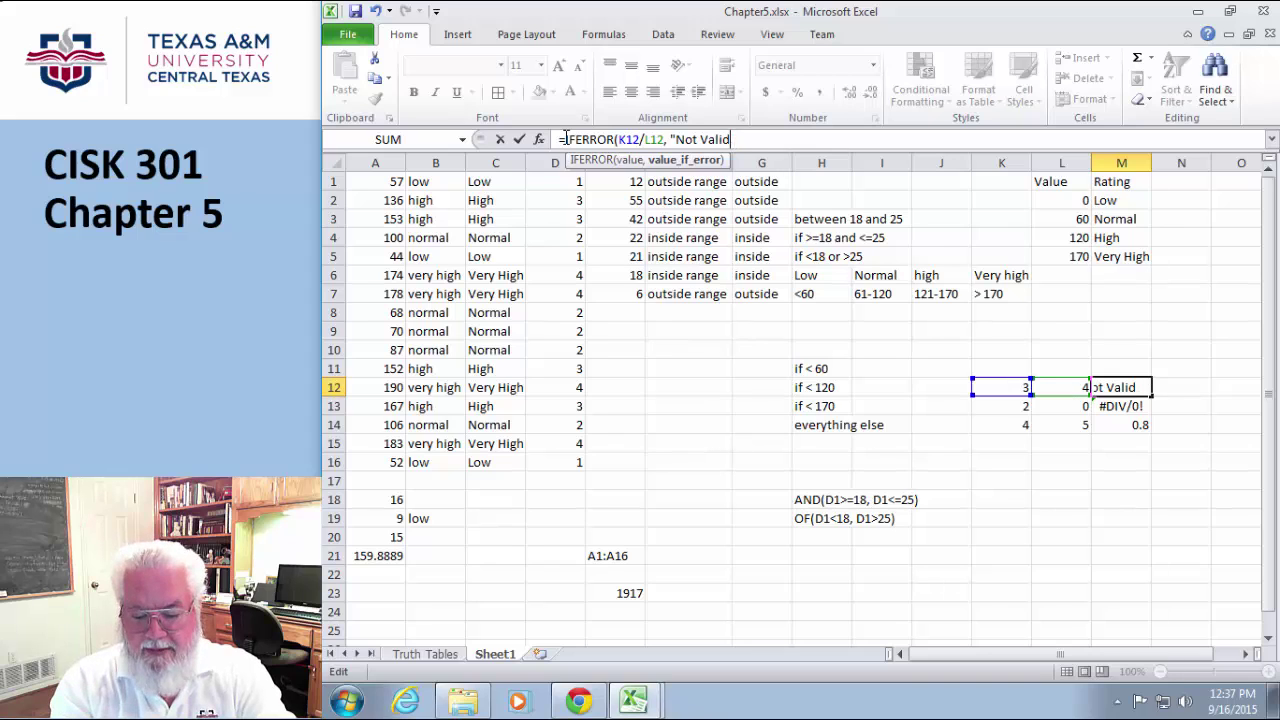
text("))
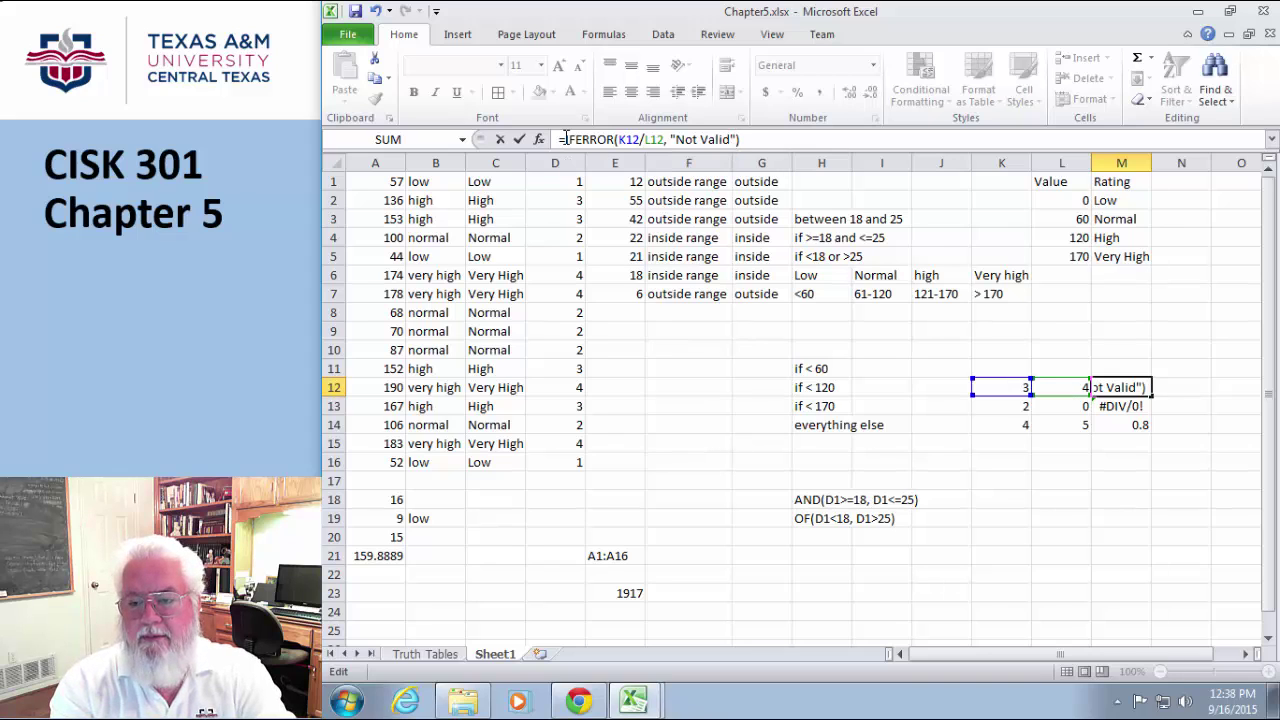
key(Return)
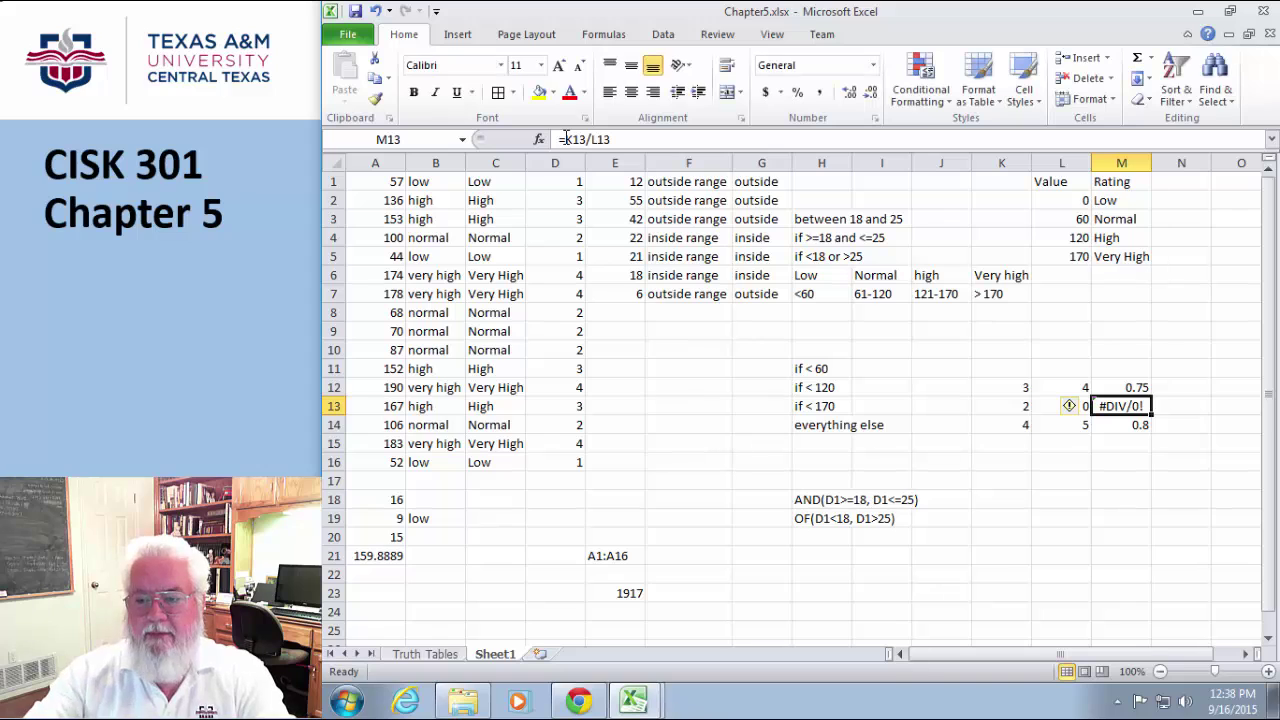
Fill the IFERROR formula from cell M12 down through M14, replacing the plain division formulas.
click(1140, 387)
drag(1153, 390, 1148, 436)
click(1140, 479)
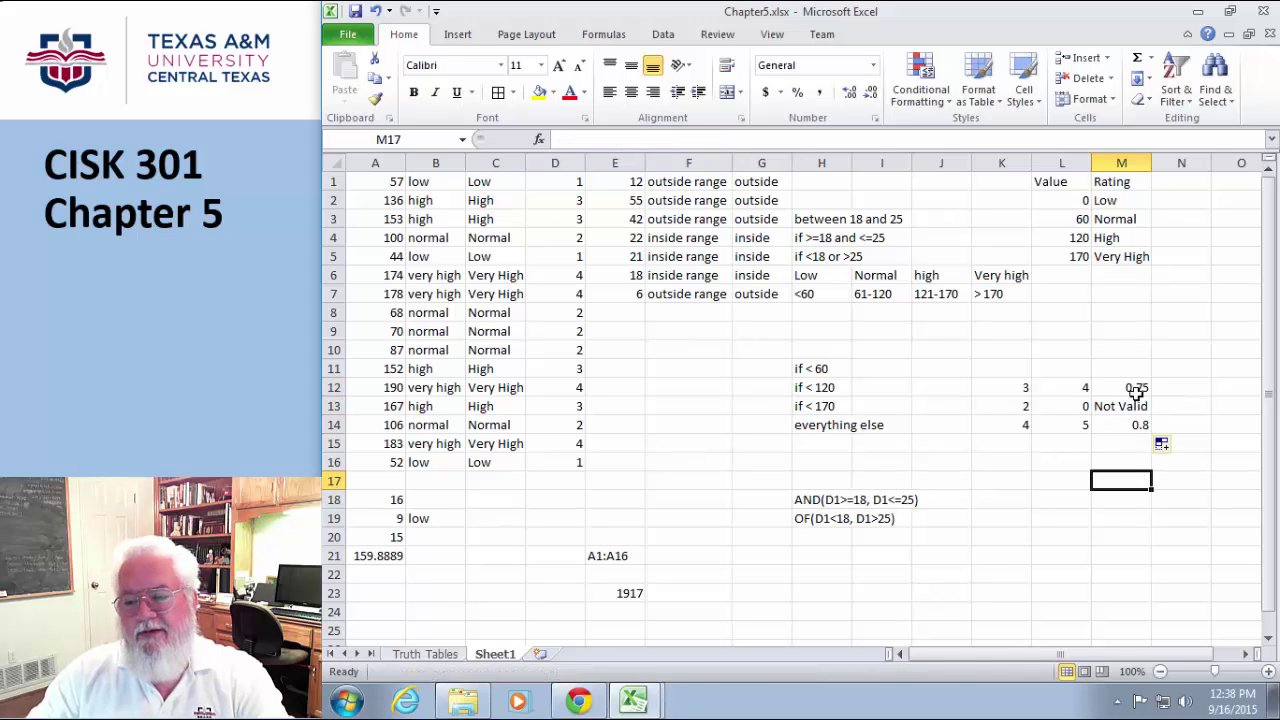